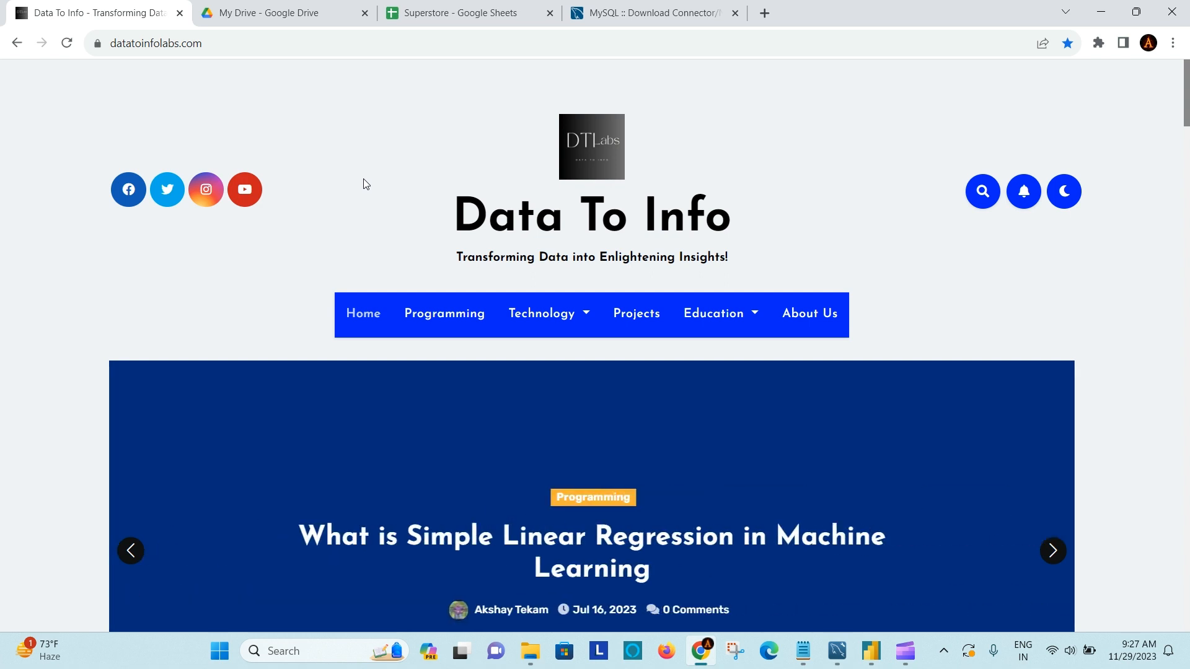
# - Look over the Data To Info home page and its article sections
pyautogui.click(232, 39)
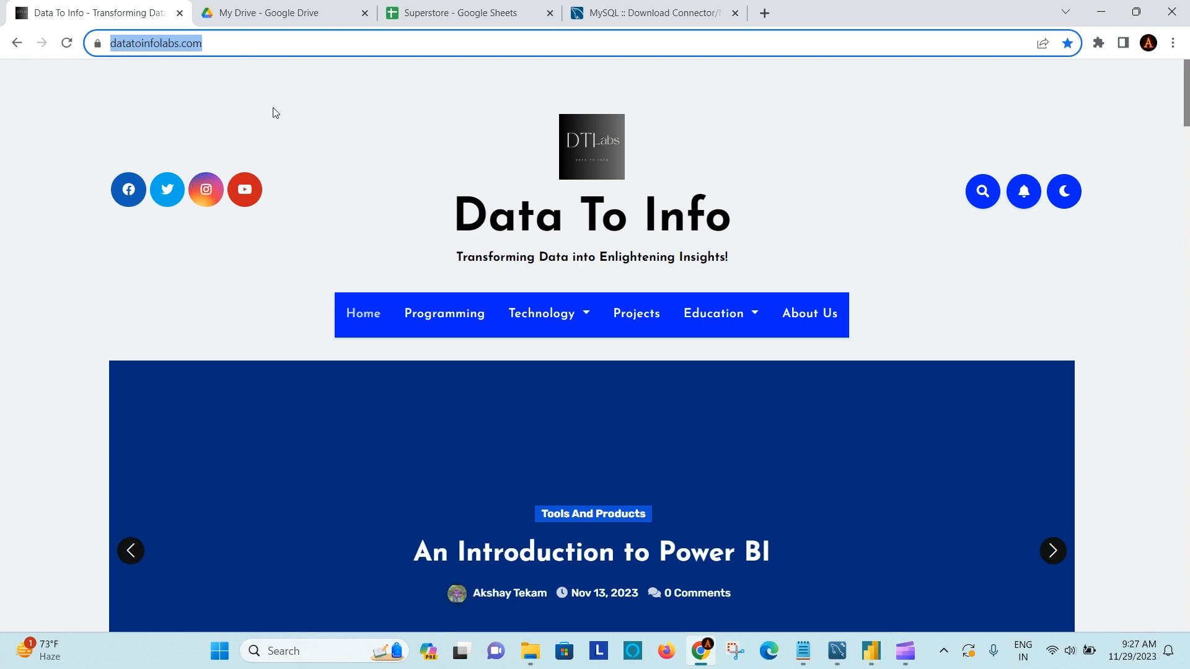
pyautogui.click(352, 226)
pyautogui.scroll(-13, 353, 227)
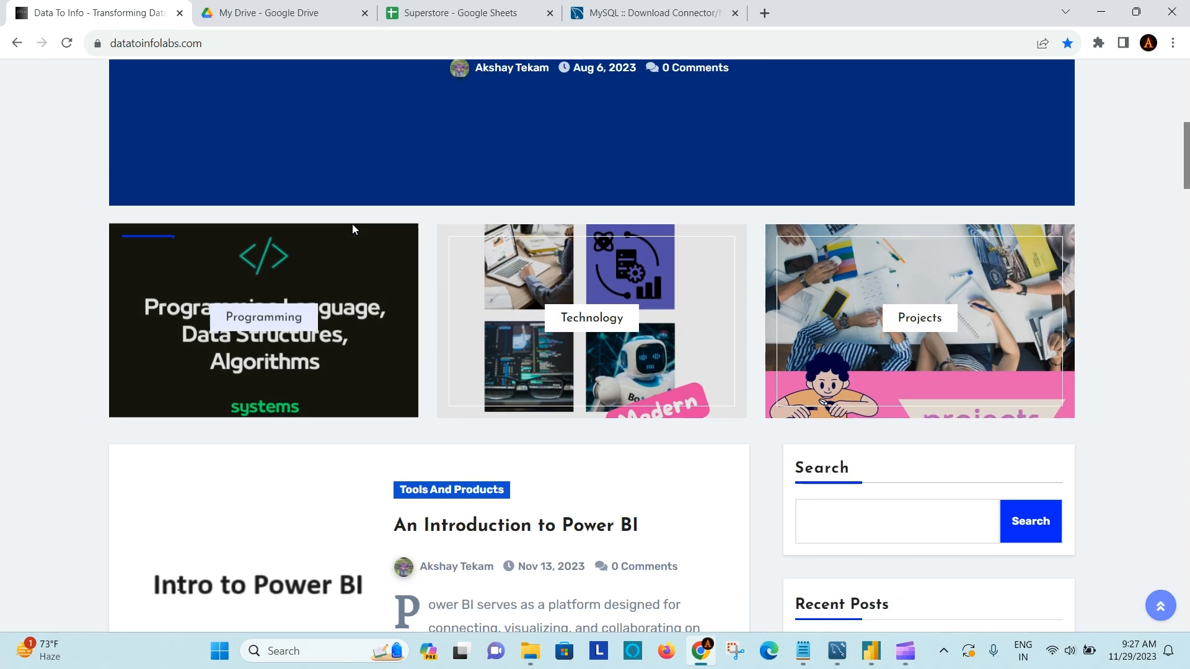
pyautogui.scroll(6, 356, 224)
pyautogui.scroll(6, 357, 224)
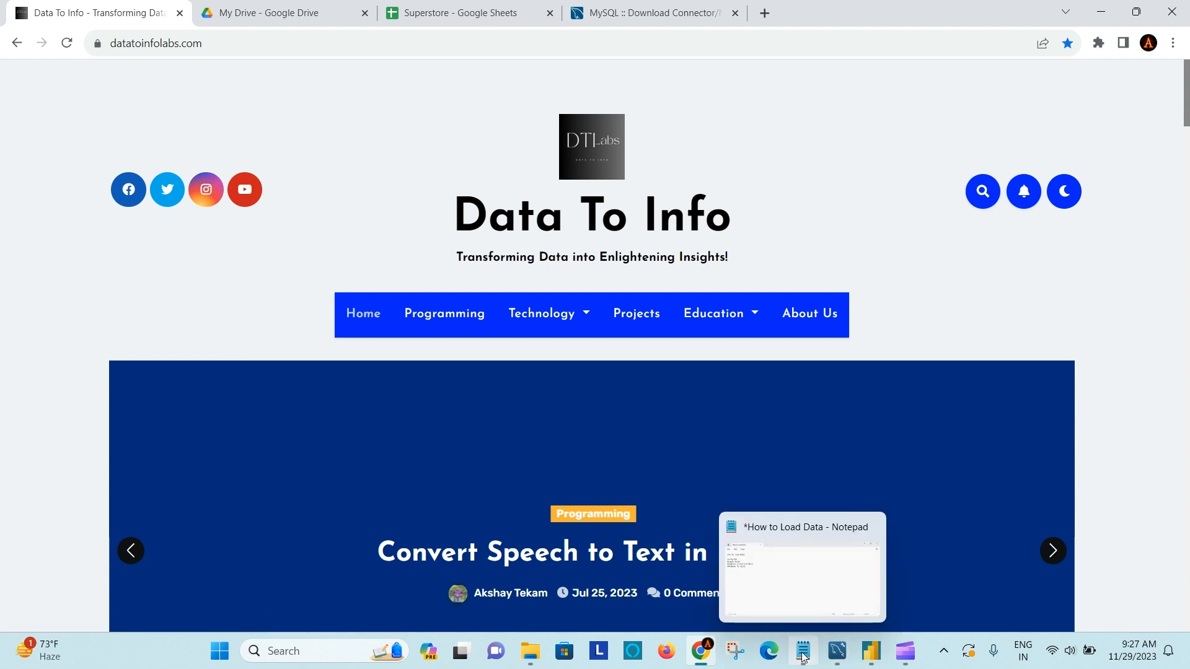
# - Switch to Power BI Desktop and look through the full list of available data source connectors
pyautogui.click(870, 651)
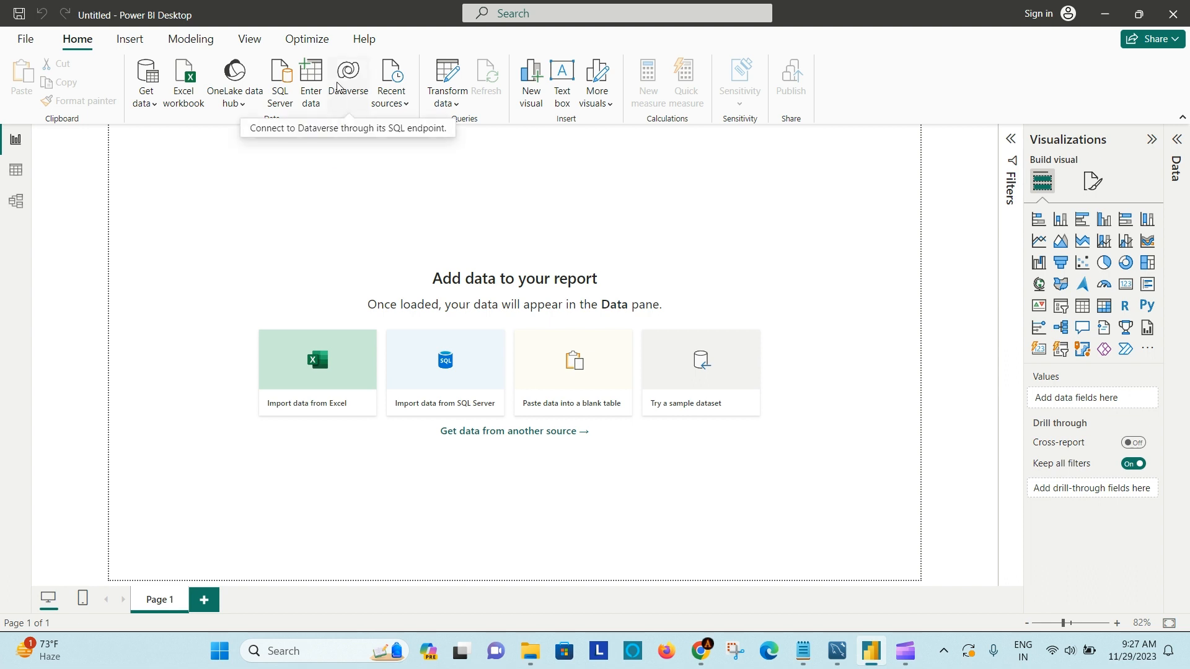
pyautogui.click(152, 107)
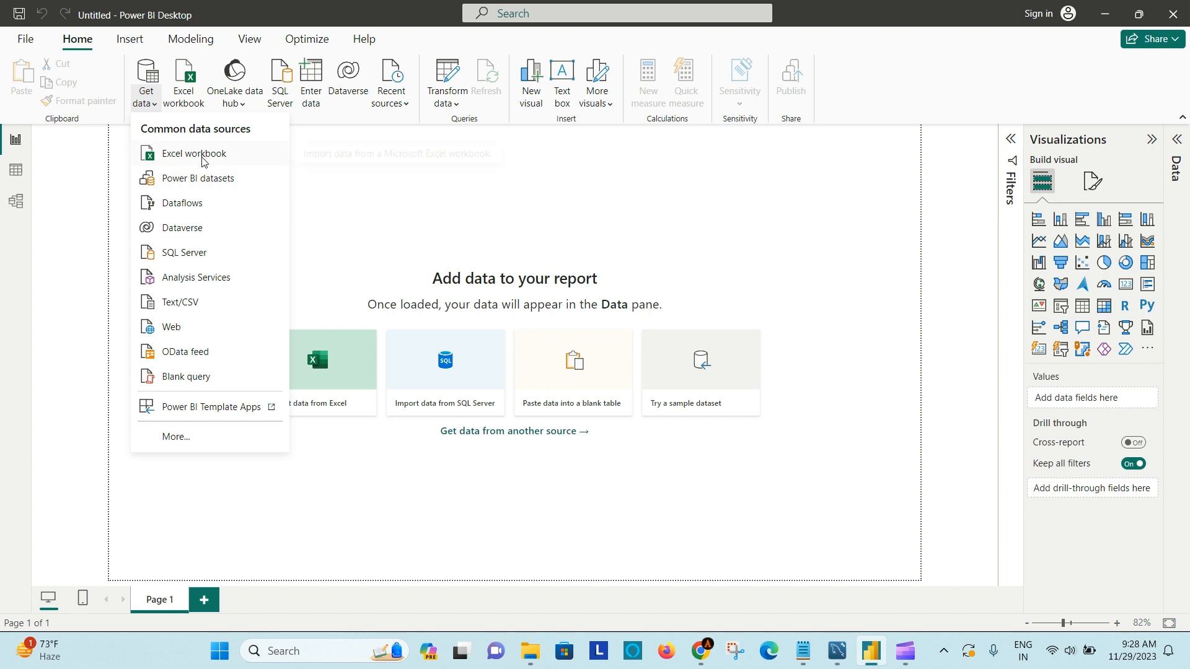
pyautogui.click(177, 437)
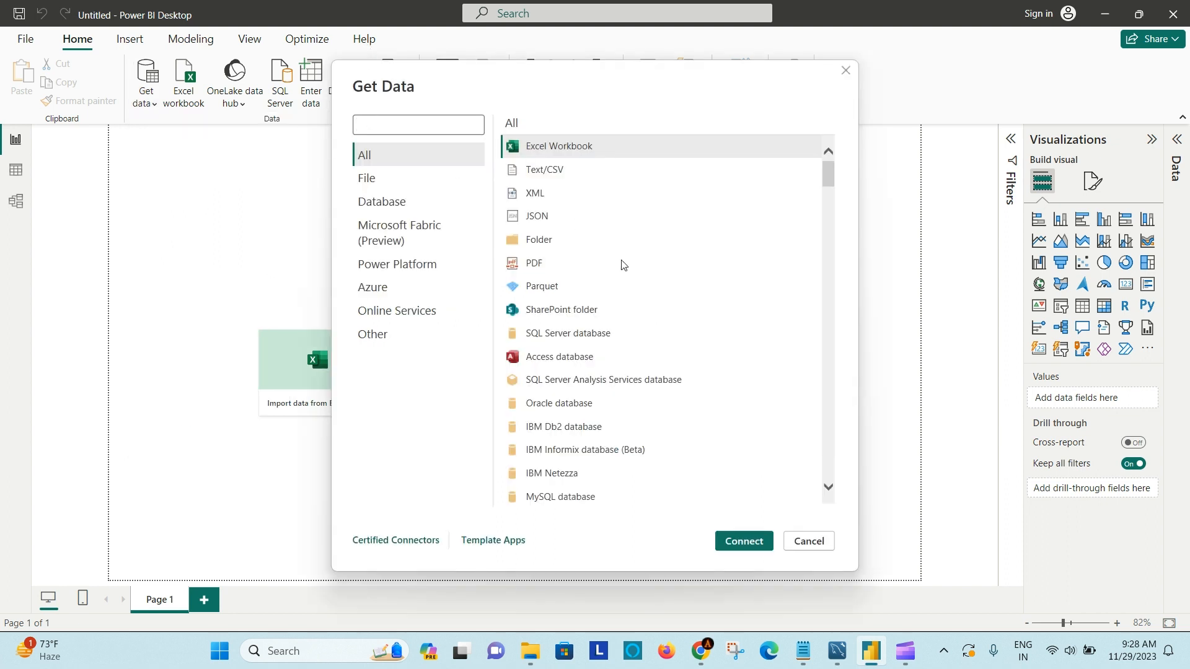
pyautogui.moveTo(828, 172); pyautogui.dragTo(875, 161)
pyautogui.click(391, 125)
pyautogui.click(846, 72)
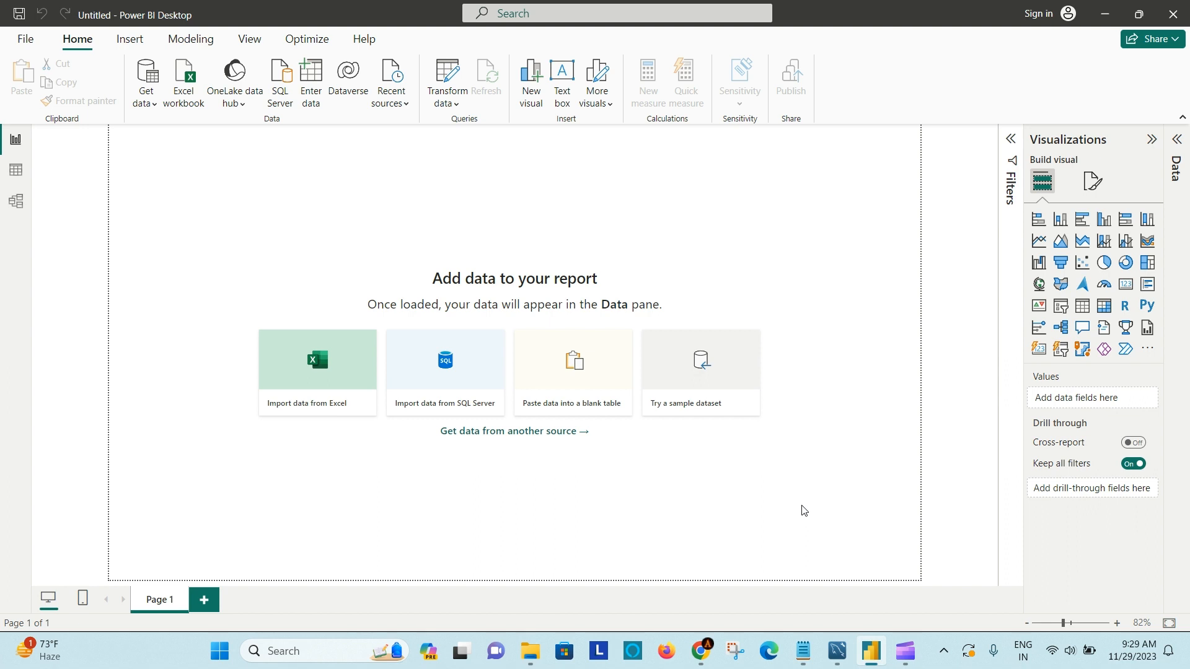
# - Switch to Notepad and review the data loading methods listed in the How to Load Data note
pyautogui.click(803, 650)
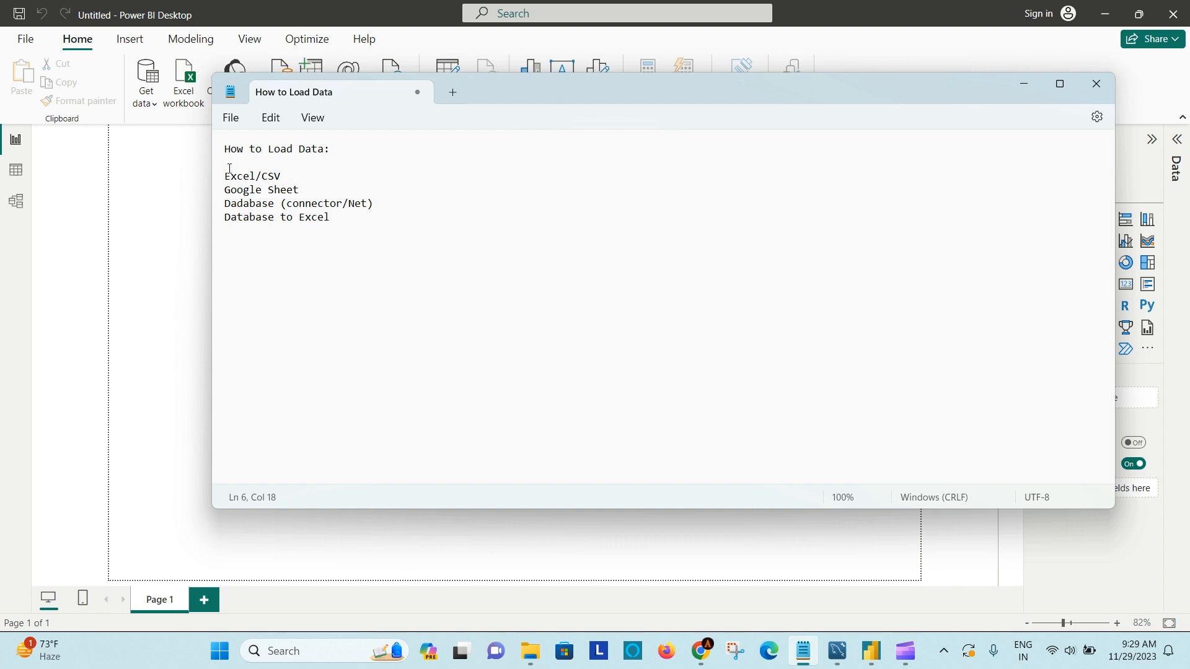
pyautogui.moveTo(228, 176); pyautogui.dragTo(282, 177)
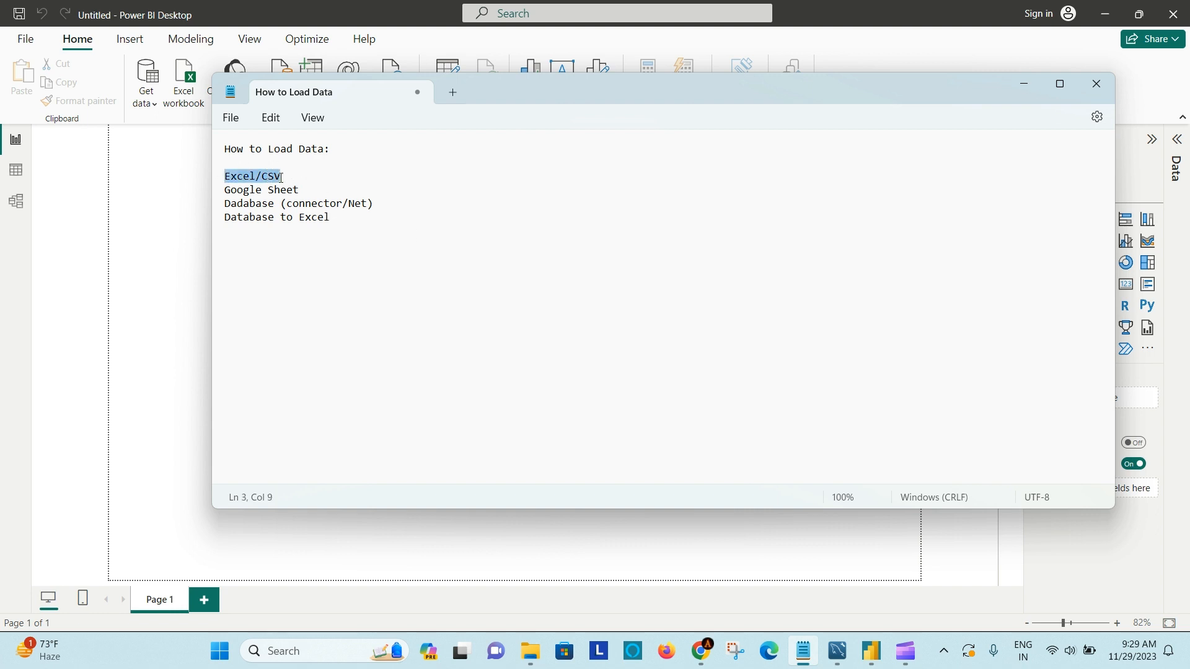
pyautogui.click(351, 184)
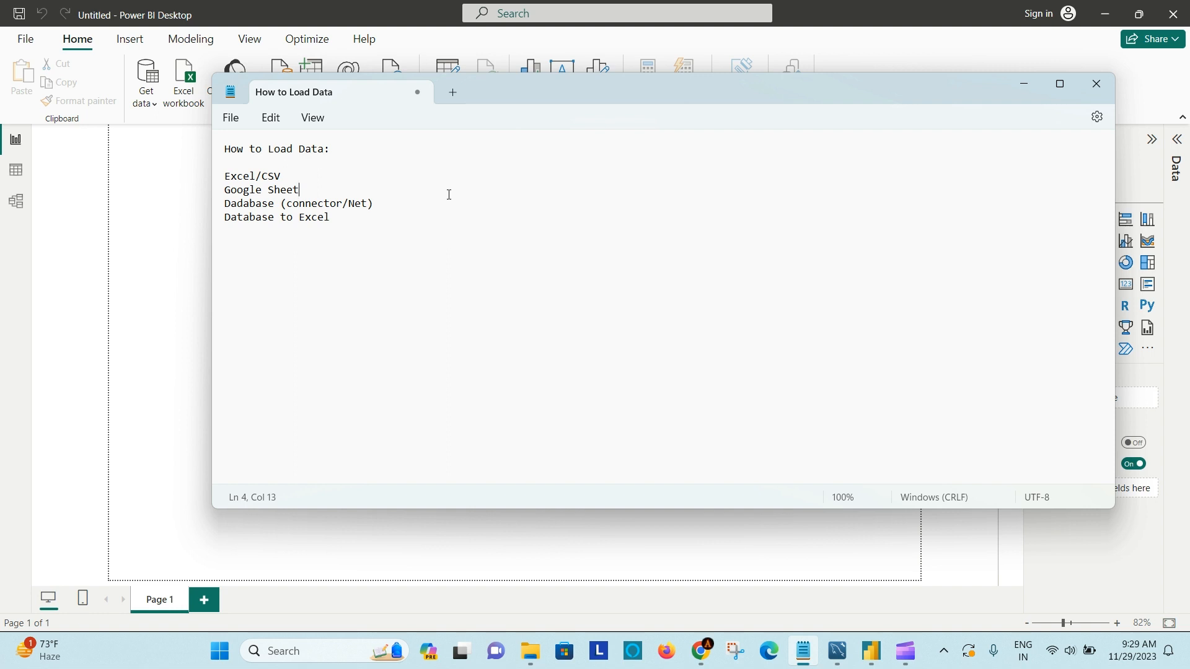
pyautogui.click(394, 201)
pyautogui.click(347, 215)
pyautogui.click(1025, 87)
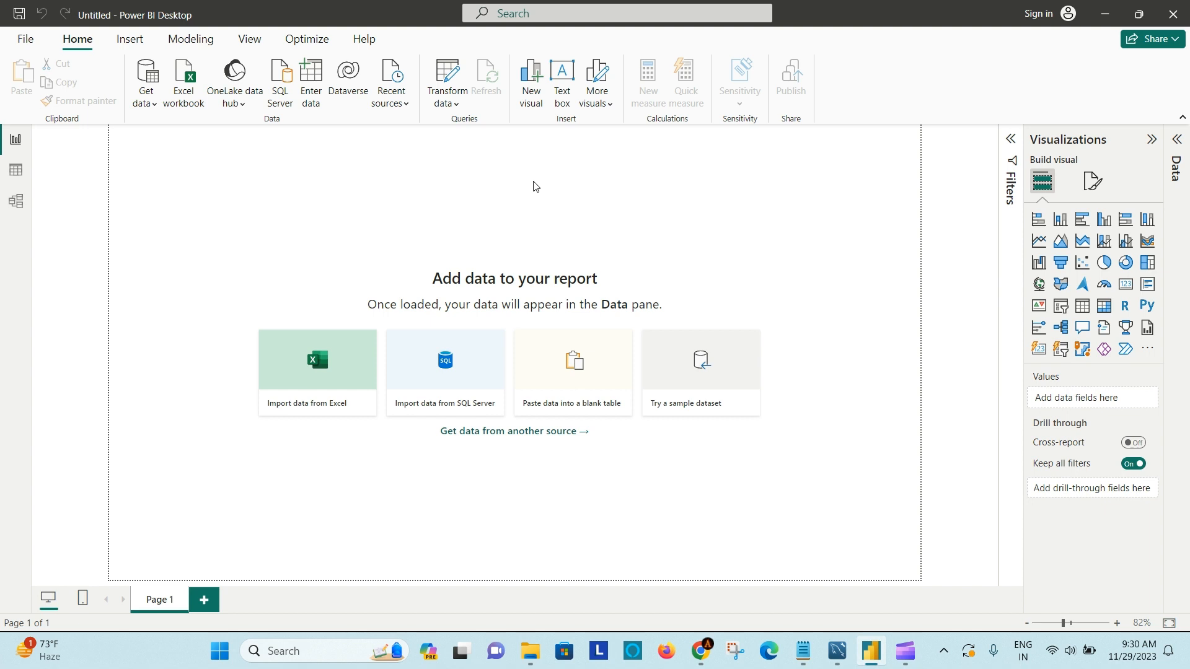
# - Find the Excel Workbook connector by searching for "excel" and connect to the Superstore file in the Power BI Preparation folder
pyautogui.click(154, 109)
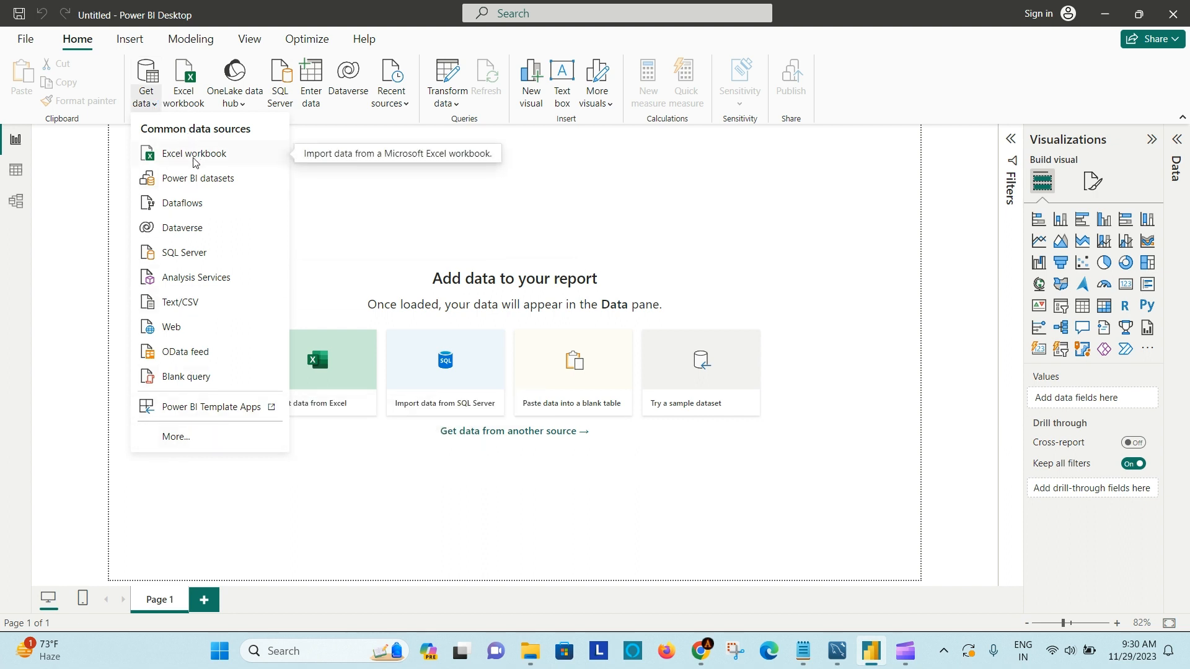
pyautogui.click(176, 436)
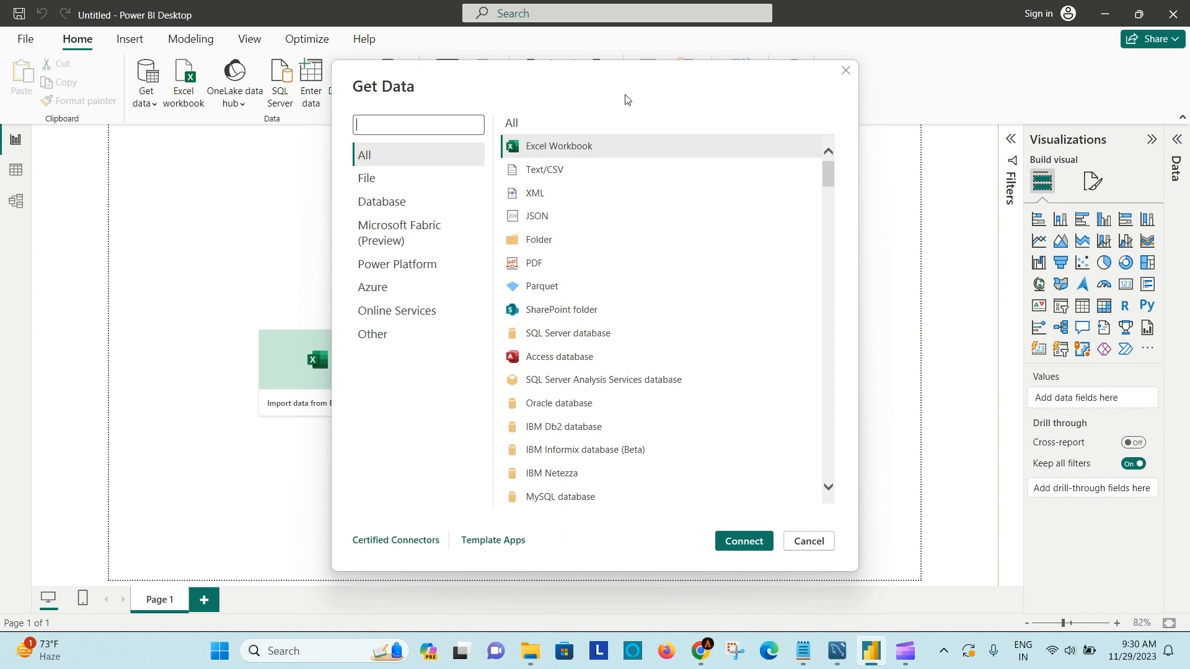
pyautogui.write('excel')
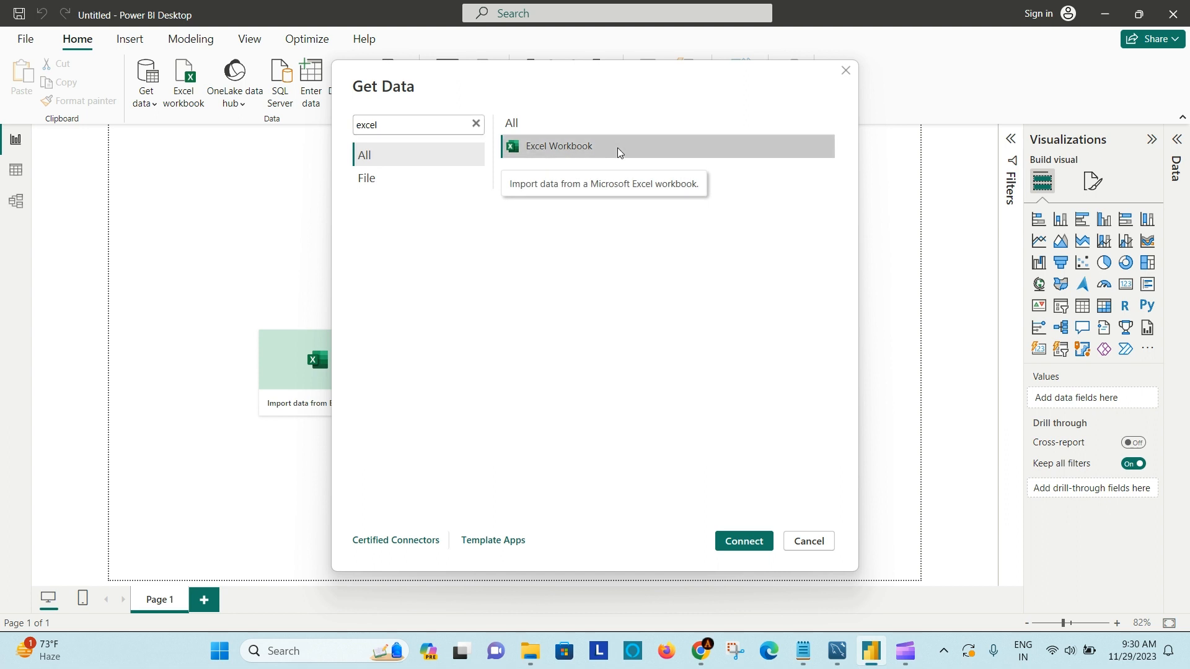
pyautogui.click(738, 541)
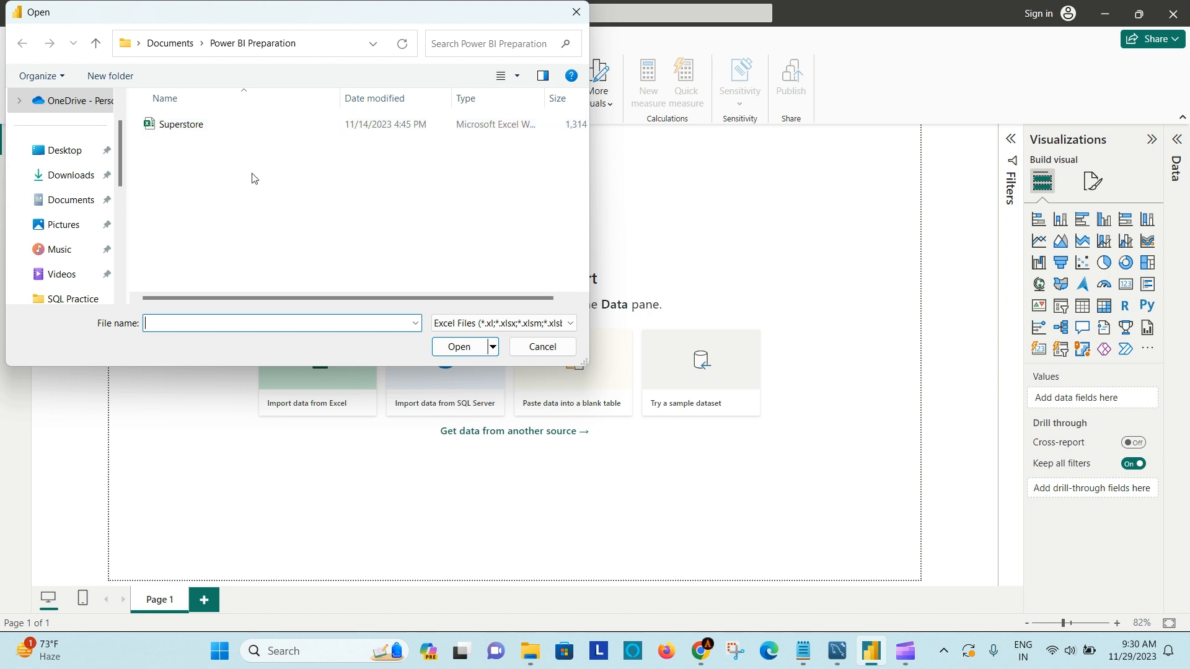
pyautogui.click(186, 124)
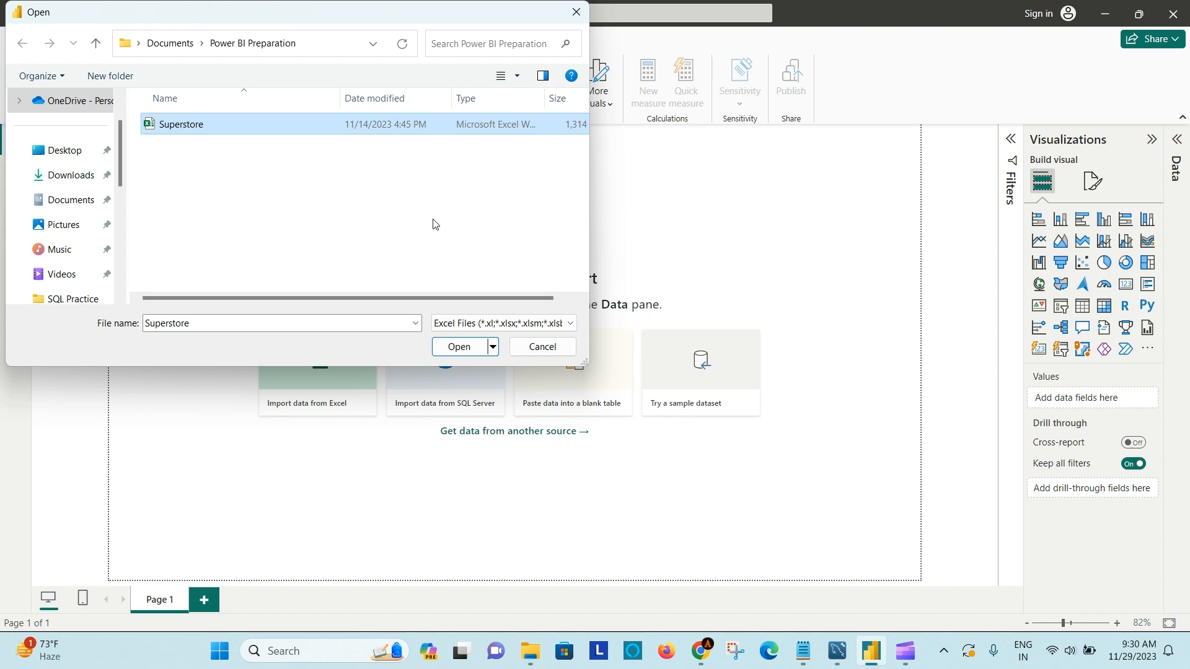
pyautogui.click(460, 347)
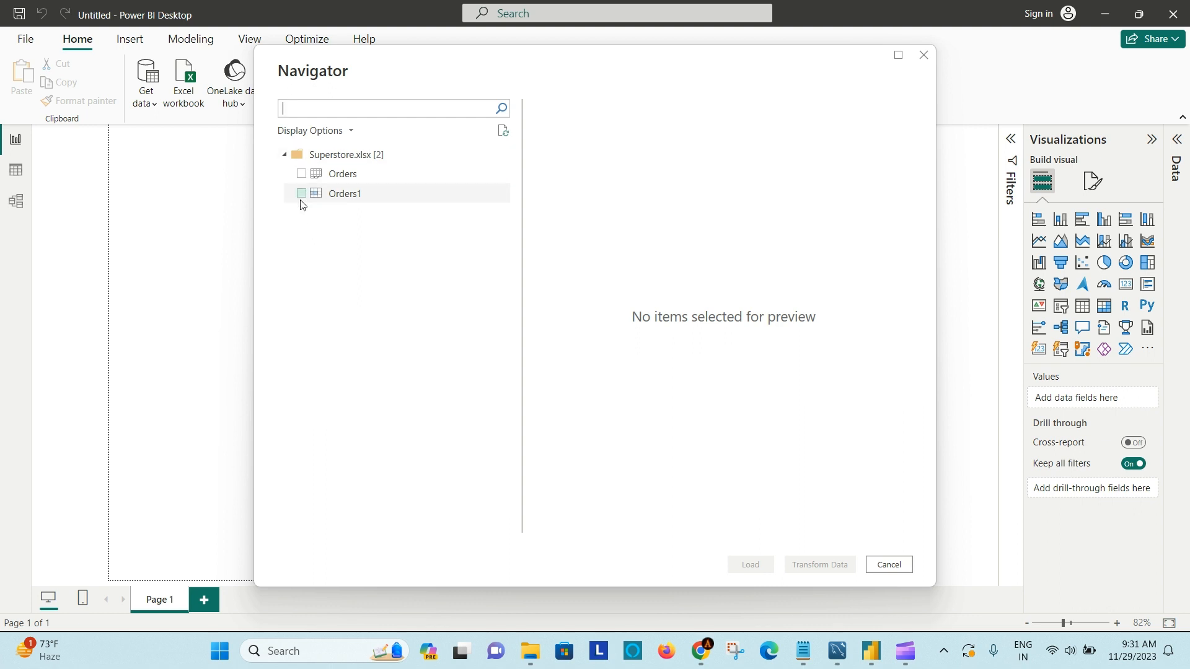
# - Select Orders from Superstore.xlsx, check its data preview and load it into the report
pyautogui.click(301, 173)
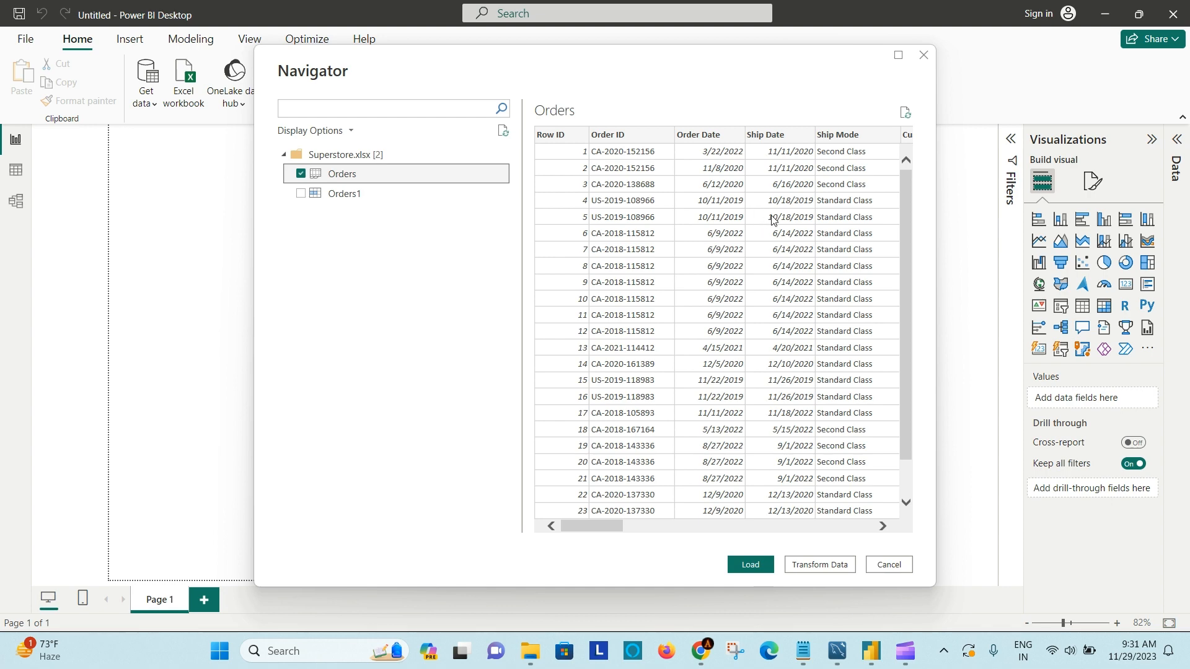
pyautogui.moveTo(592, 527); pyautogui.dragTo(549, 503)
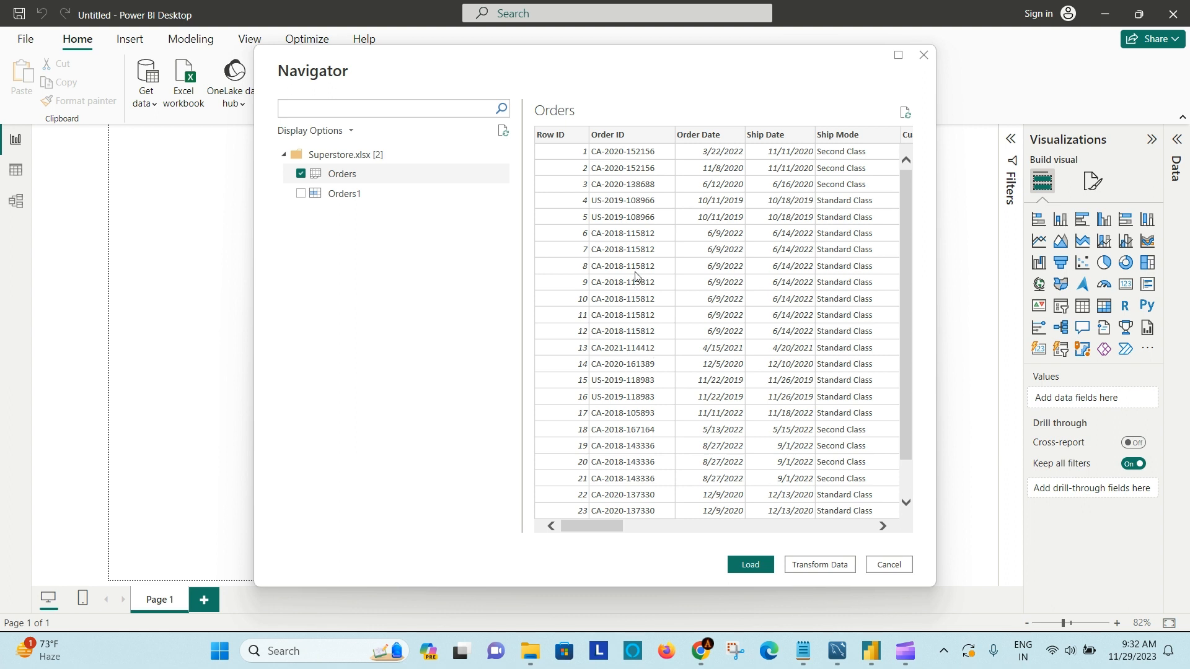
pyautogui.scroll(-1, 636, 276)
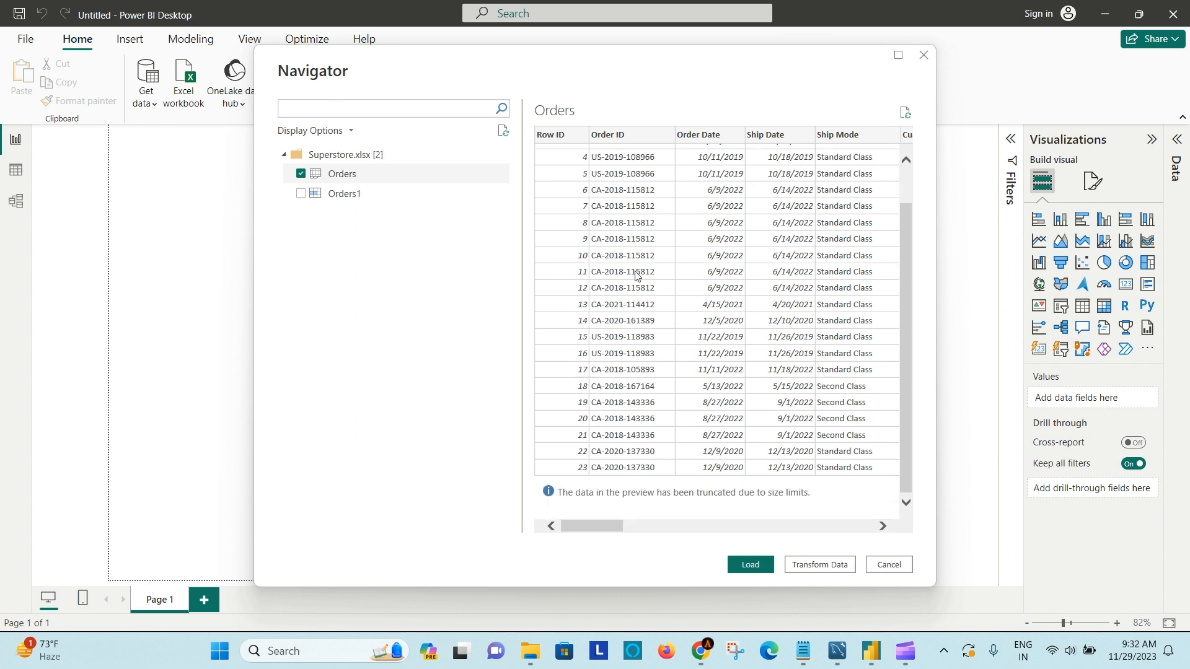
pyautogui.scroll(1, 635, 276)
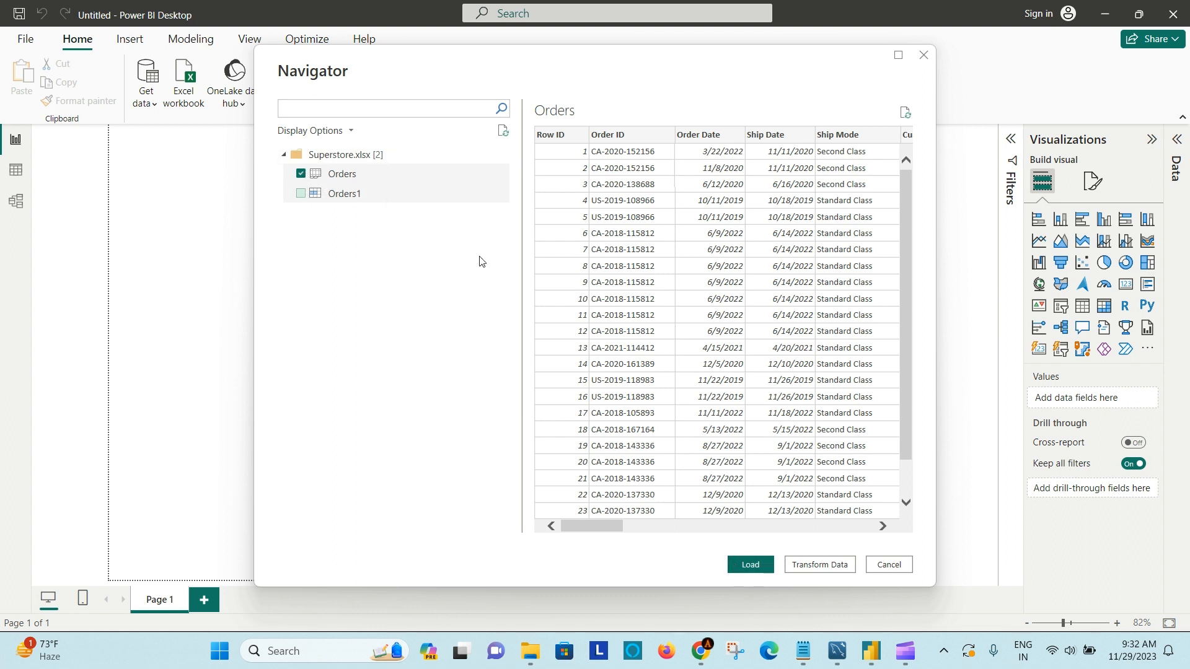
pyautogui.click(742, 569)
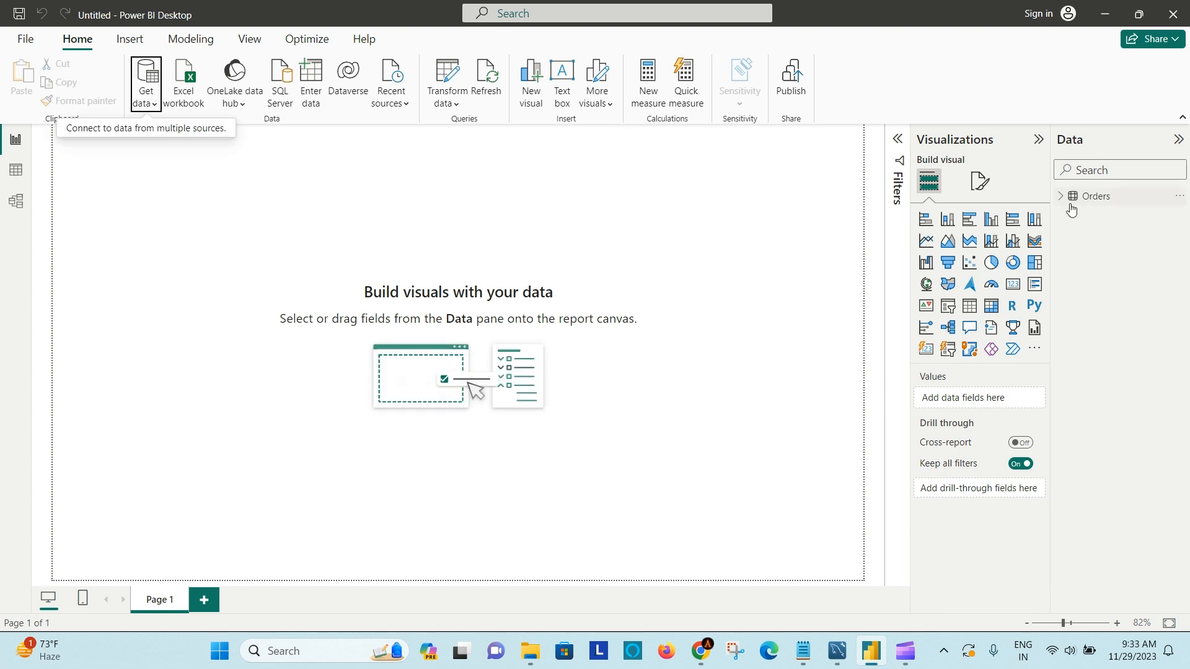
# - Show the Orders fields and add a stacked bar chart to the report, enlarged and centred on the page
pyautogui.moveTo(1062, 204)
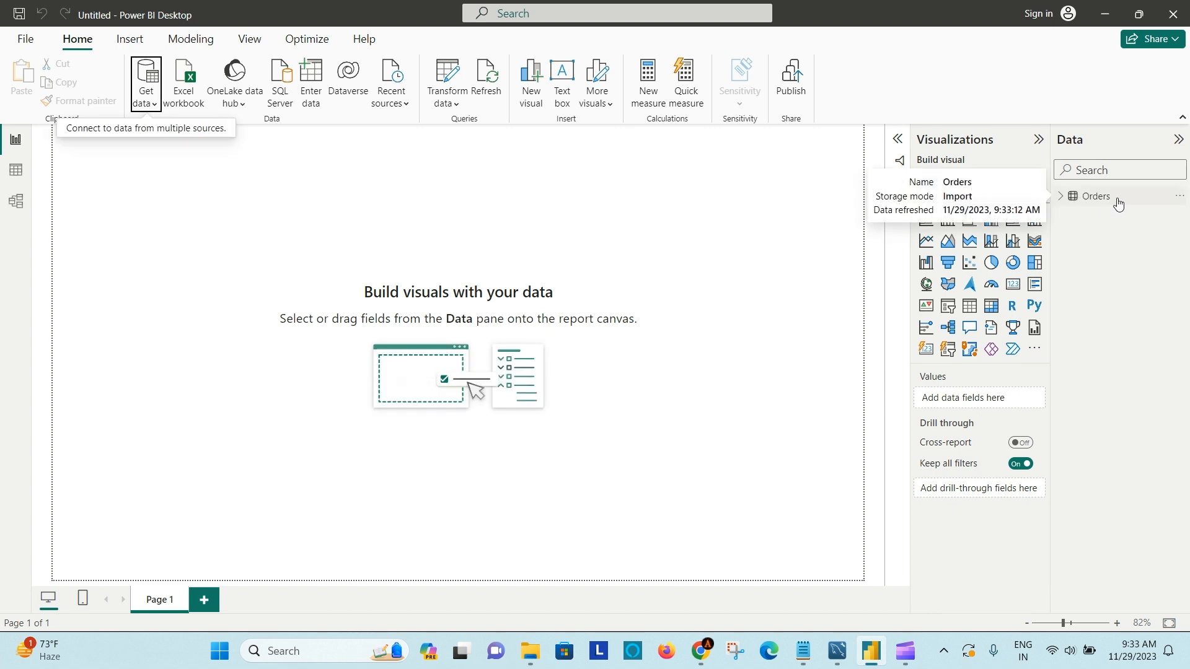
pyautogui.click(1062, 200)
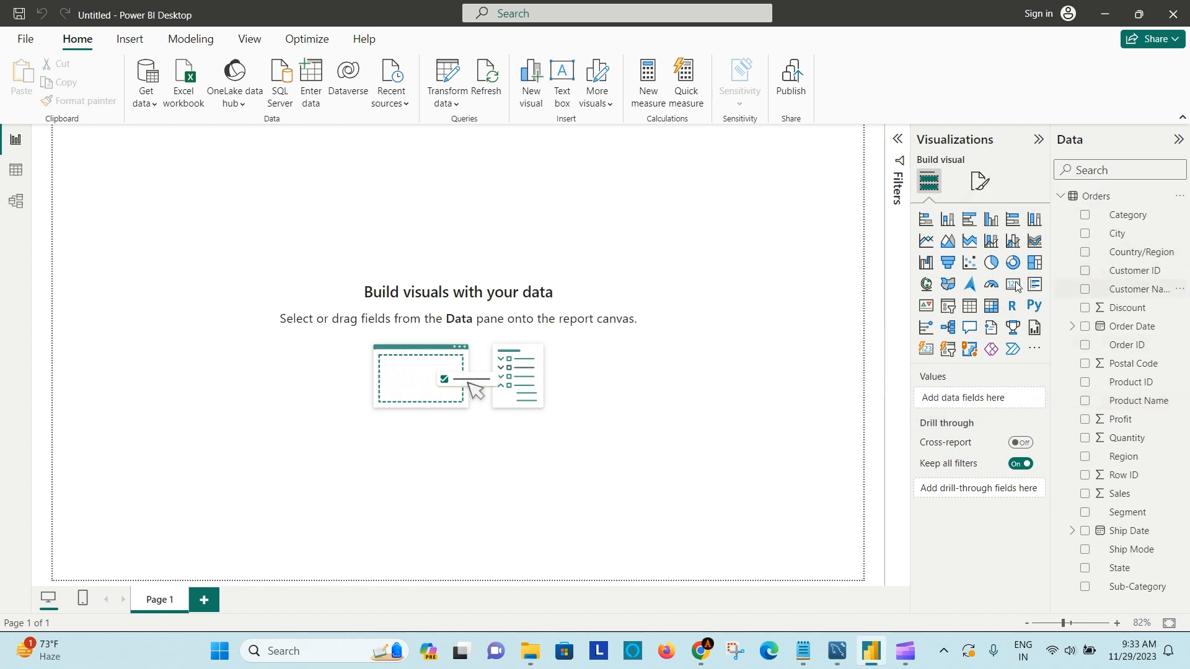
pyautogui.click(926, 220)
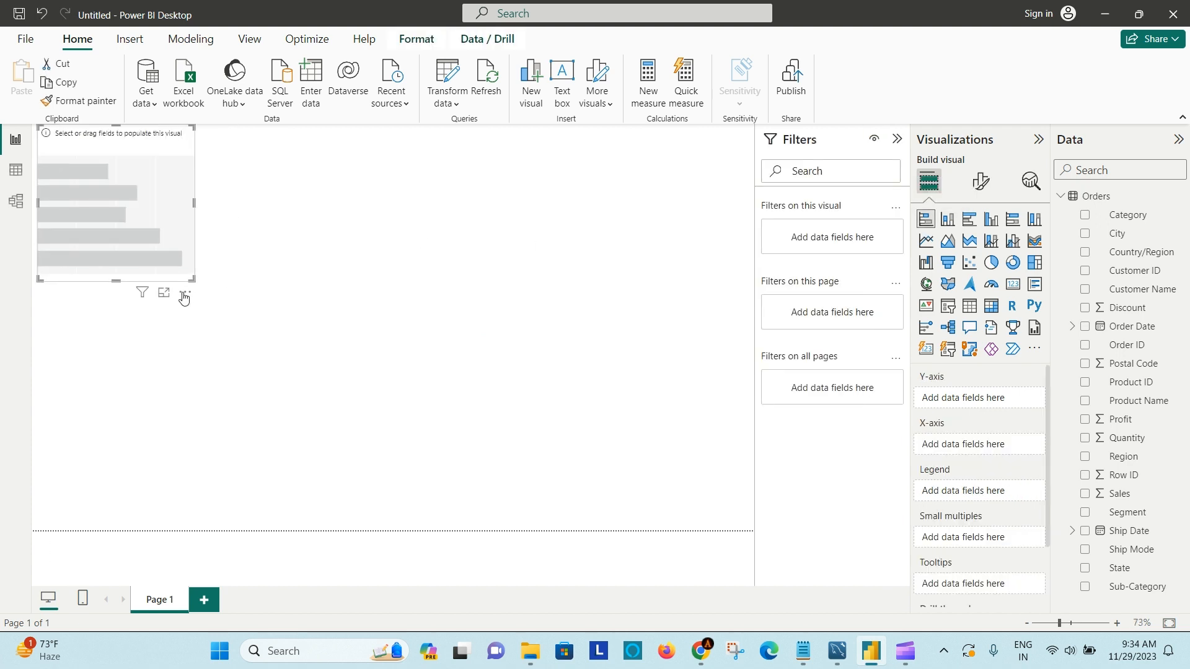
pyautogui.moveTo(193, 281); pyautogui.dragTo(478, 457)
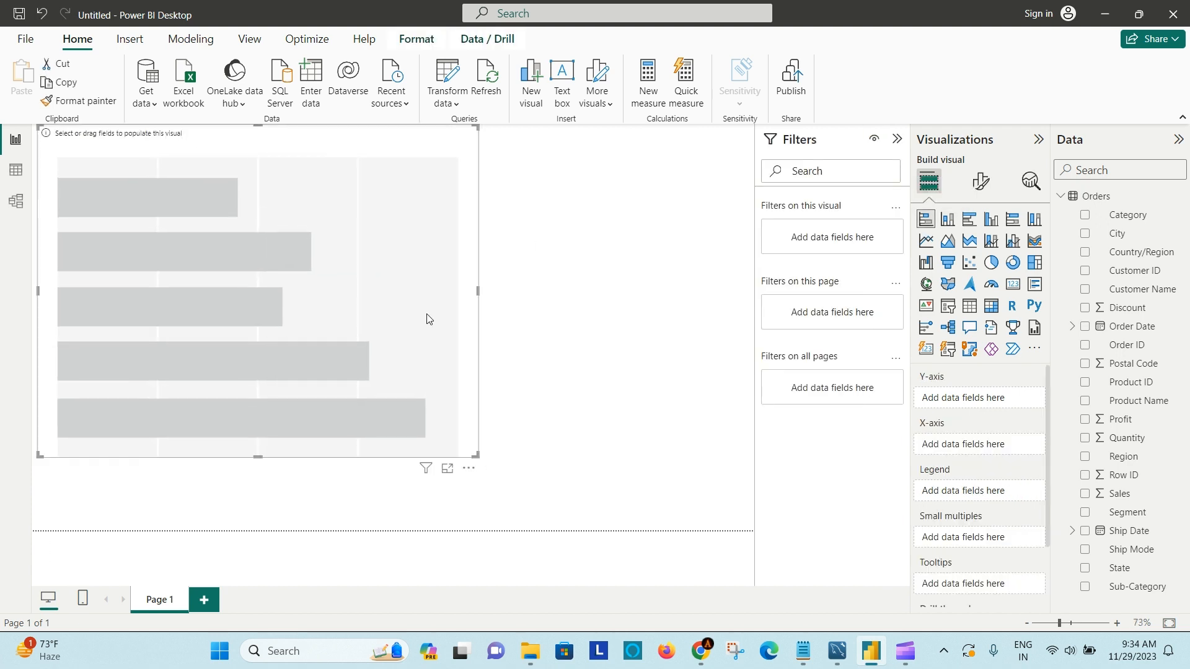
pyautogui.moveTo(321, 142); pyautogui.dragTo(469, 187)
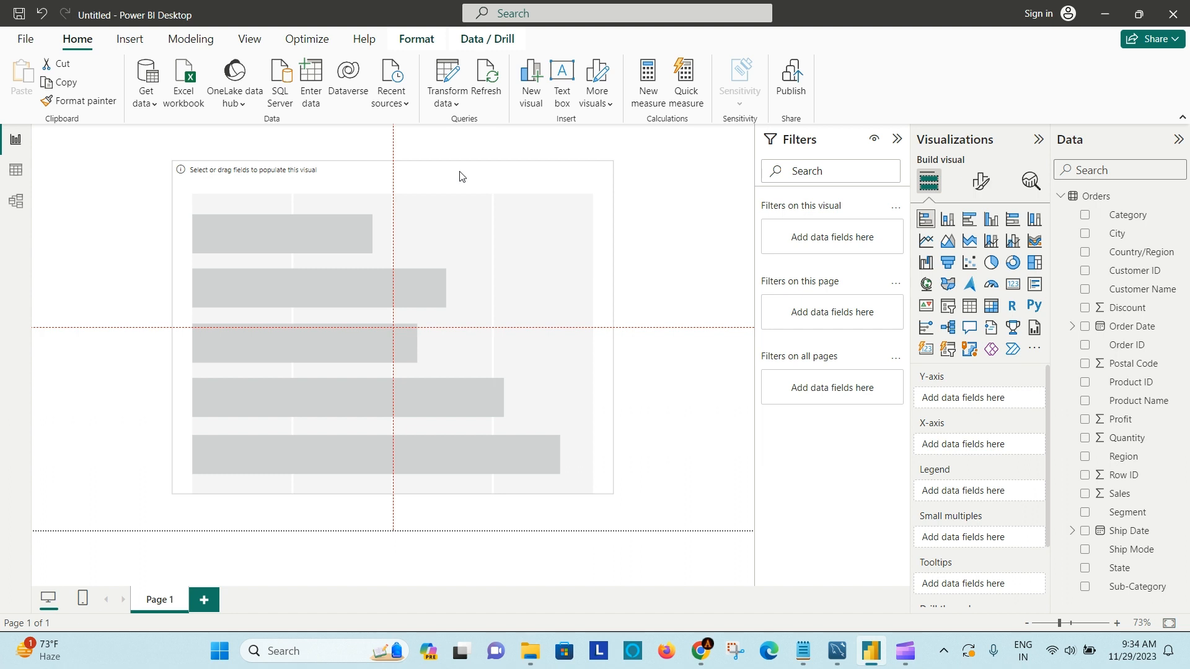
pyautogui.moveTo(459, 176); pyautogui.dragTo(460, 180)
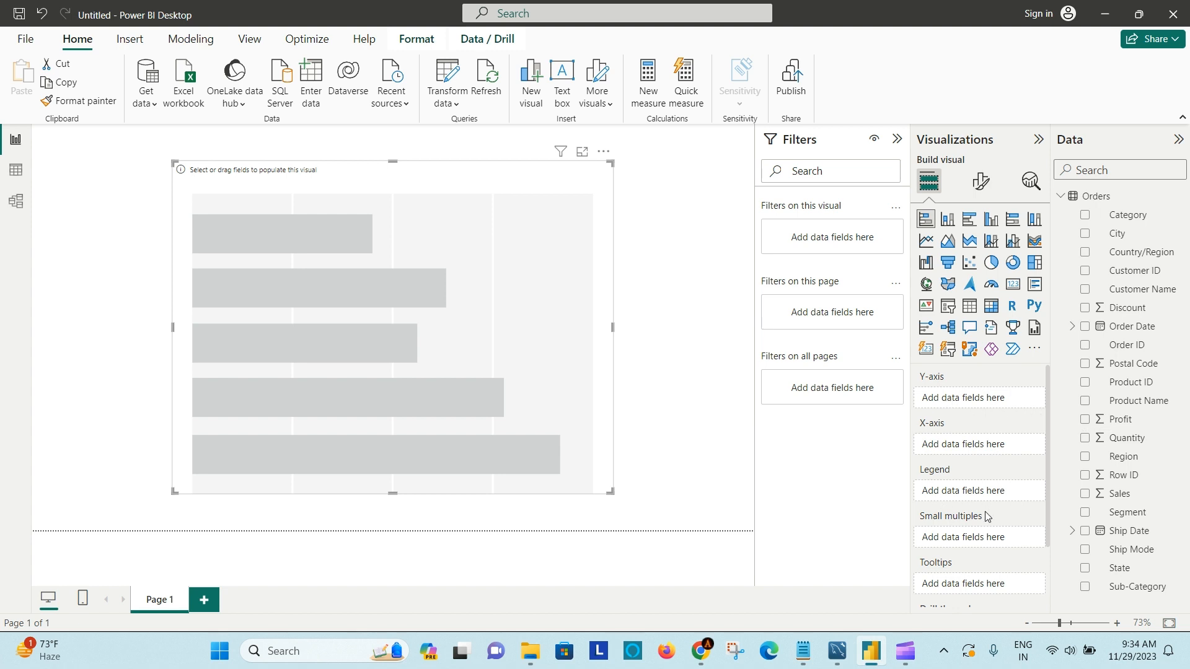
# - Assign Sales to the bar chart's X-axis and Category to its Y-axis
pyautogui.scroll(-3, 970, 580)
pyautogui.scroll(3, 970, 582)
pyautogui.click(1129, 496)
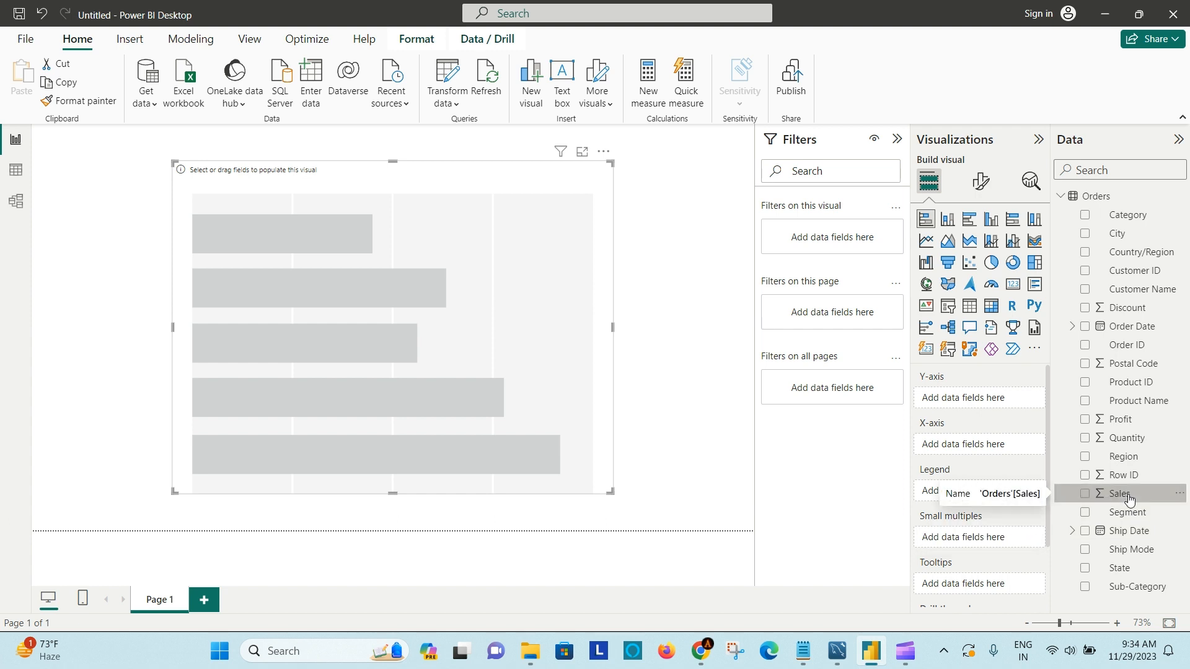
pyautogui.moveTo(1129, 499); pyautogui.dragTo(991, 447)
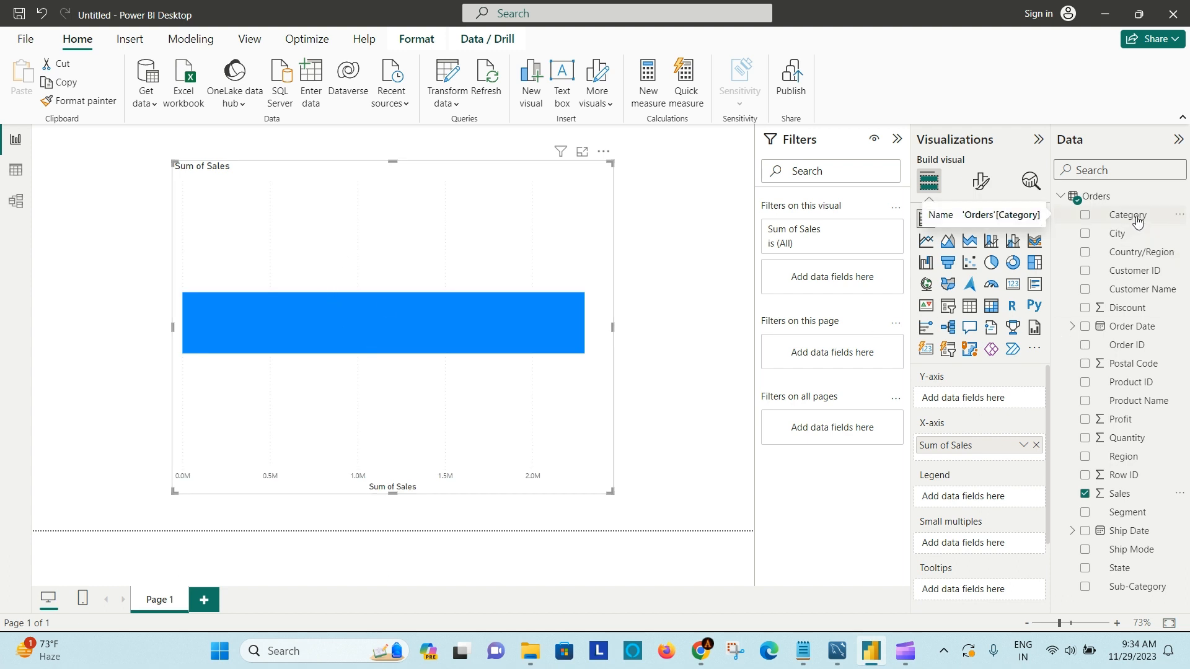
pyautogui.moveTo(1137, 222); pyautogui.dragTo(996, 408)
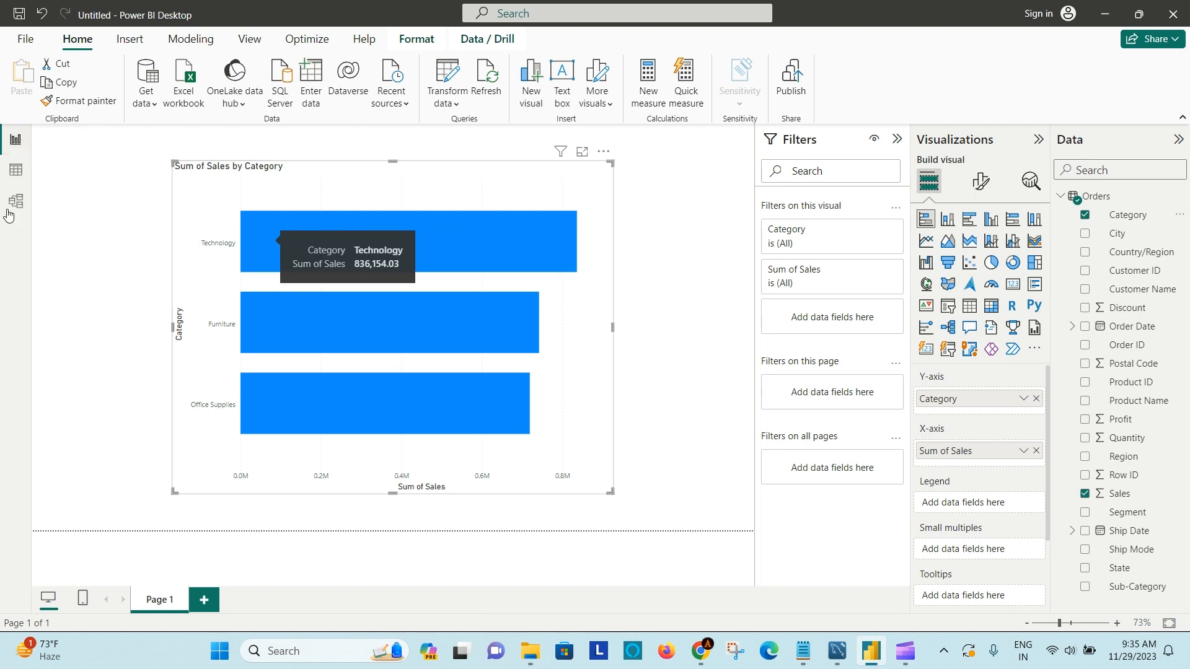
# - Examine the Orders records and the Row ID column's filter options in Table view, and the table's card in Model view
pyautogui.click(17, 171)
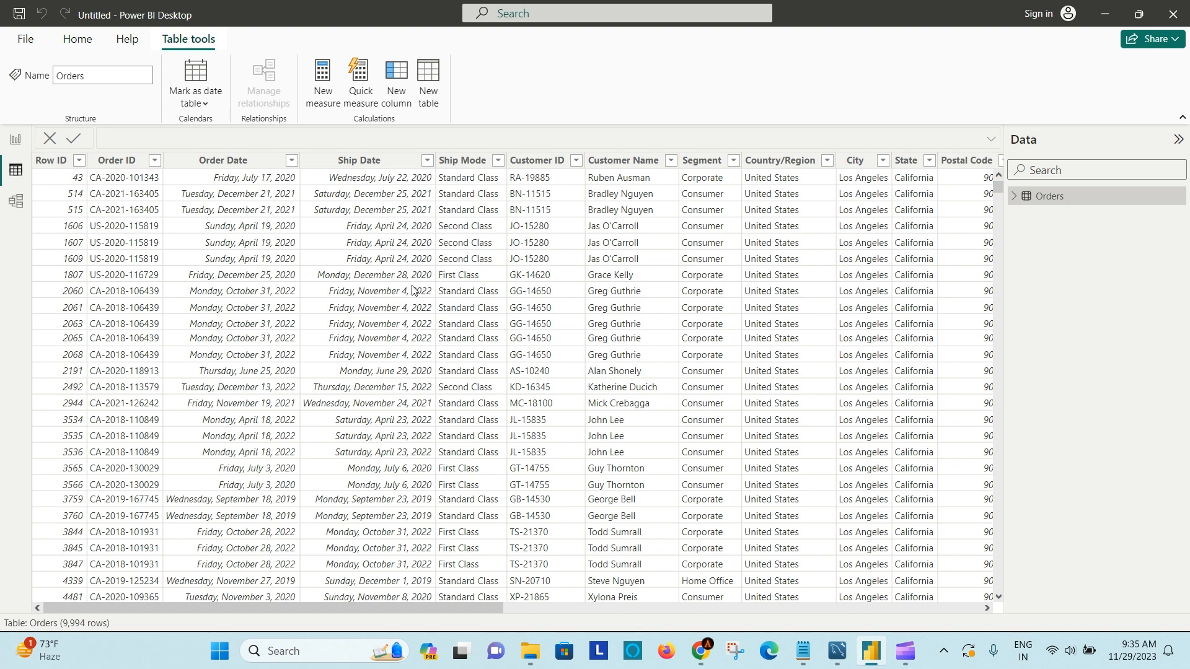
pyautogui.click(84, 162)
pyautogui.click(83, 162)
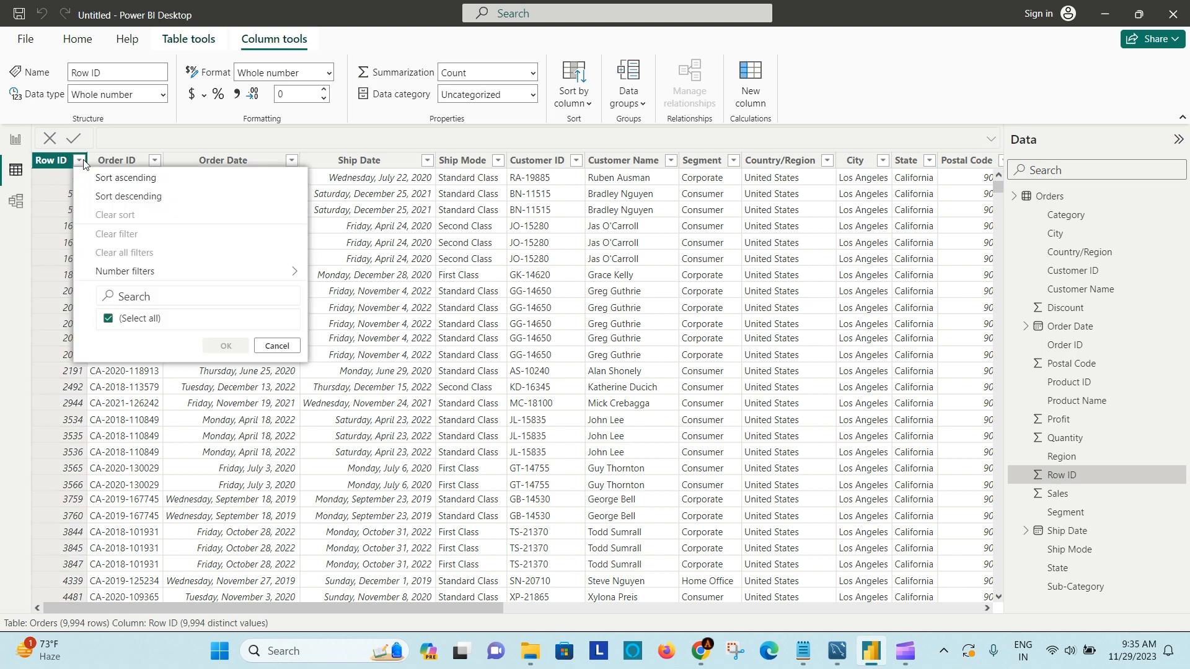
pyautogui.click(124, 156)
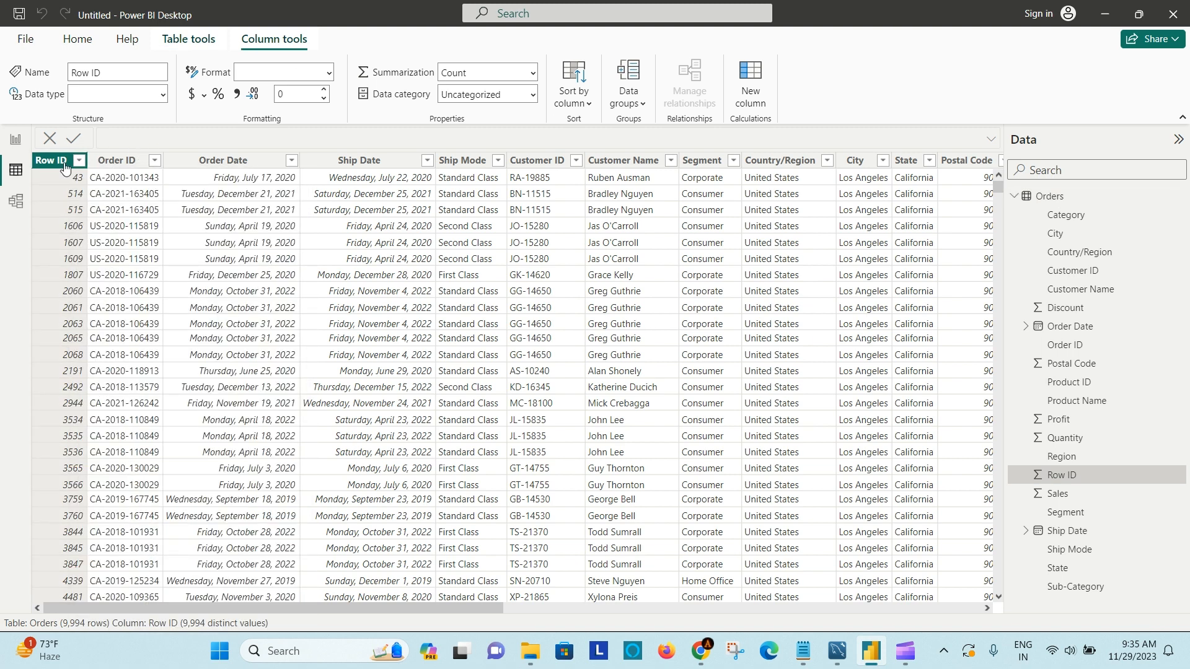
pyautogui.click(13, 204)
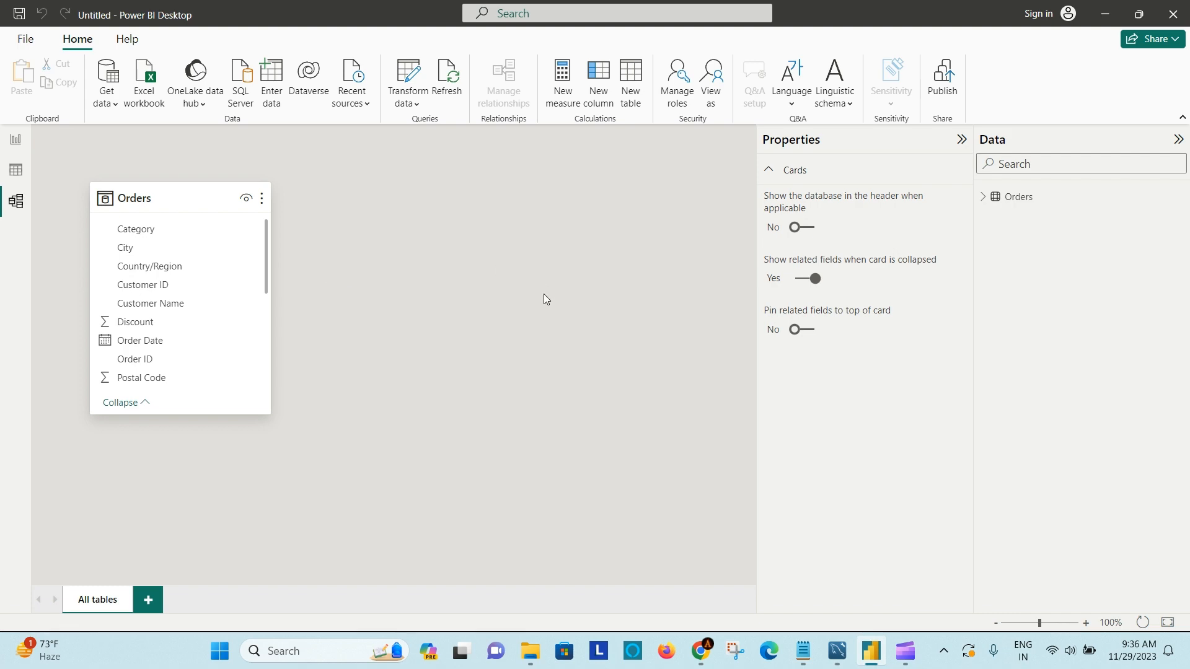
# - Return to the report page, remove the bar chart of Sales by Category and collapse the Orders field list
pyautogui.click(18, 141)
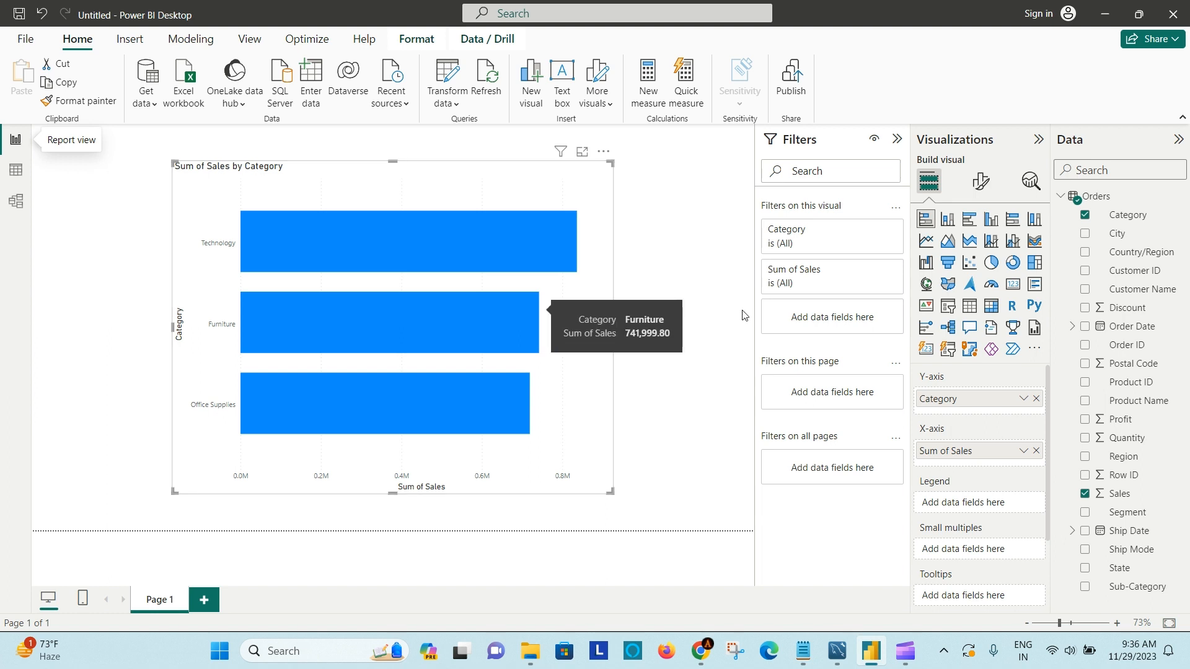
pyautogui.click(699, 232)
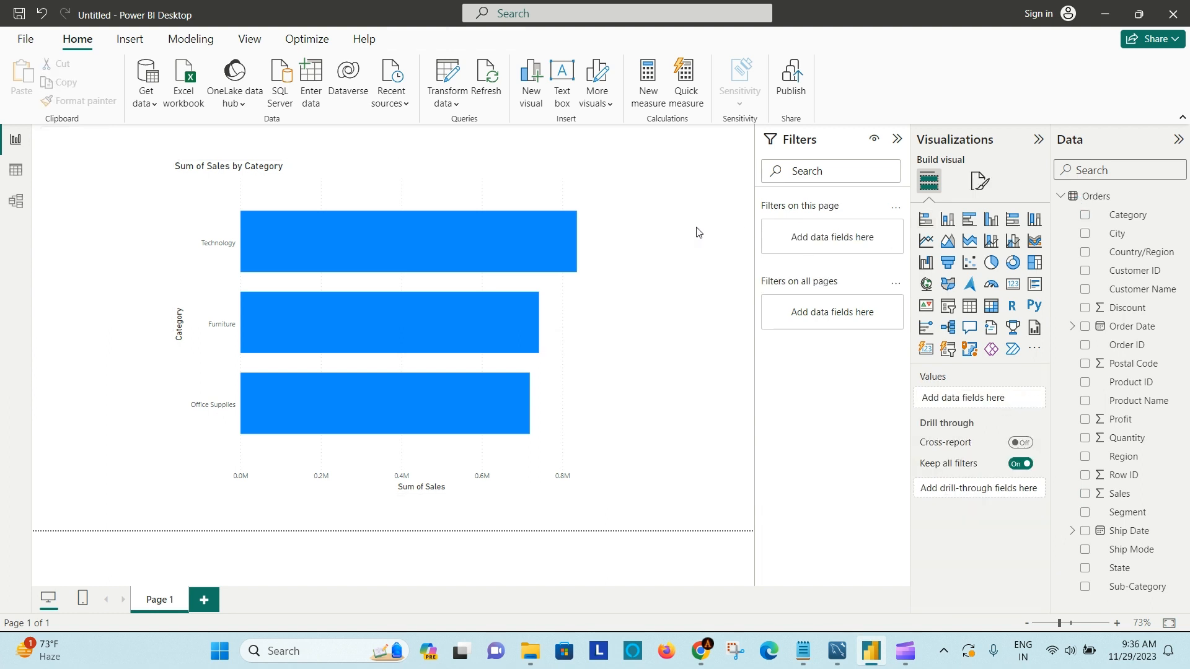
pyautogui.click(591, 184)
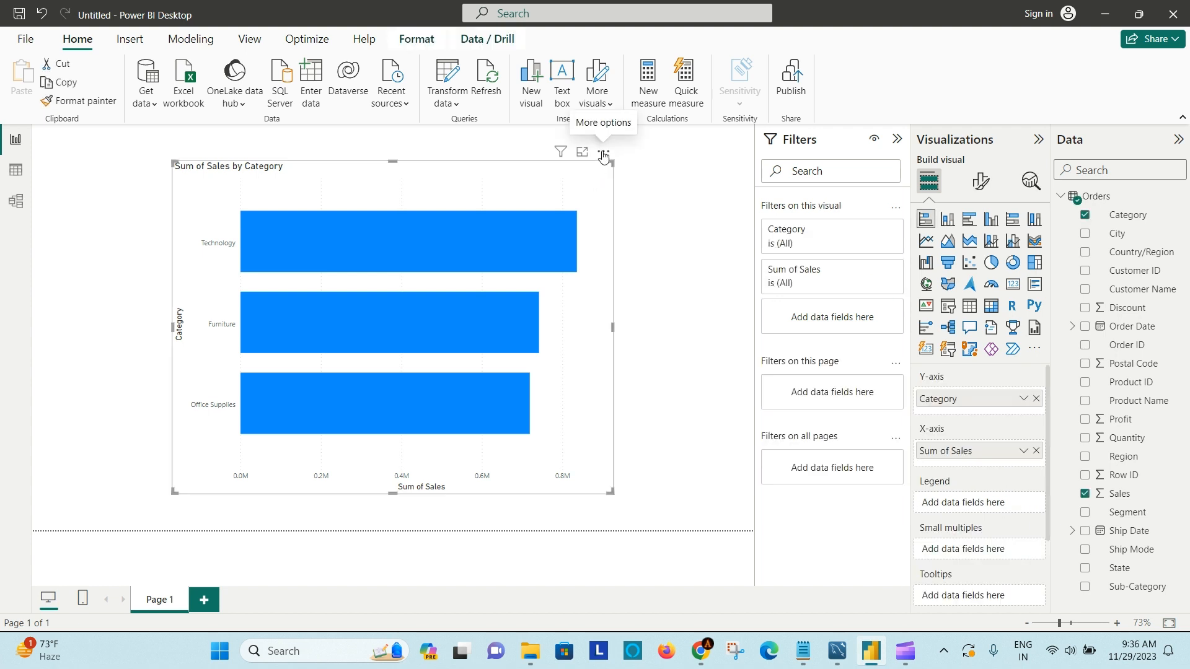
pyautogui.click(605, 155)
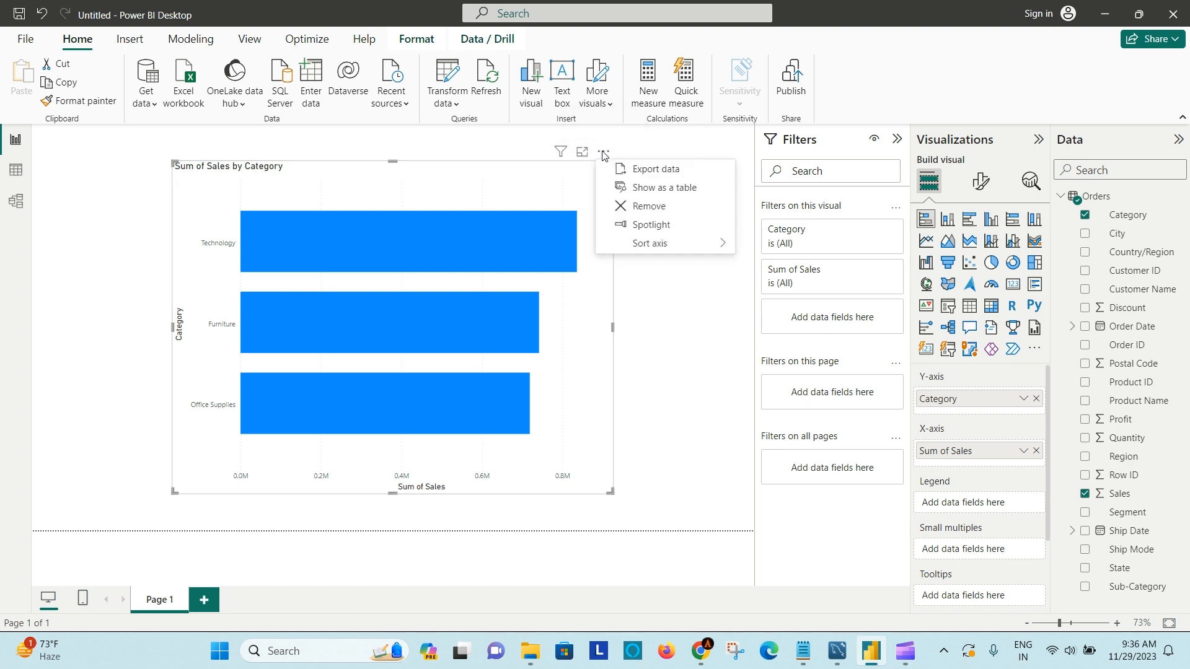
pyautogui.click(661, 212)
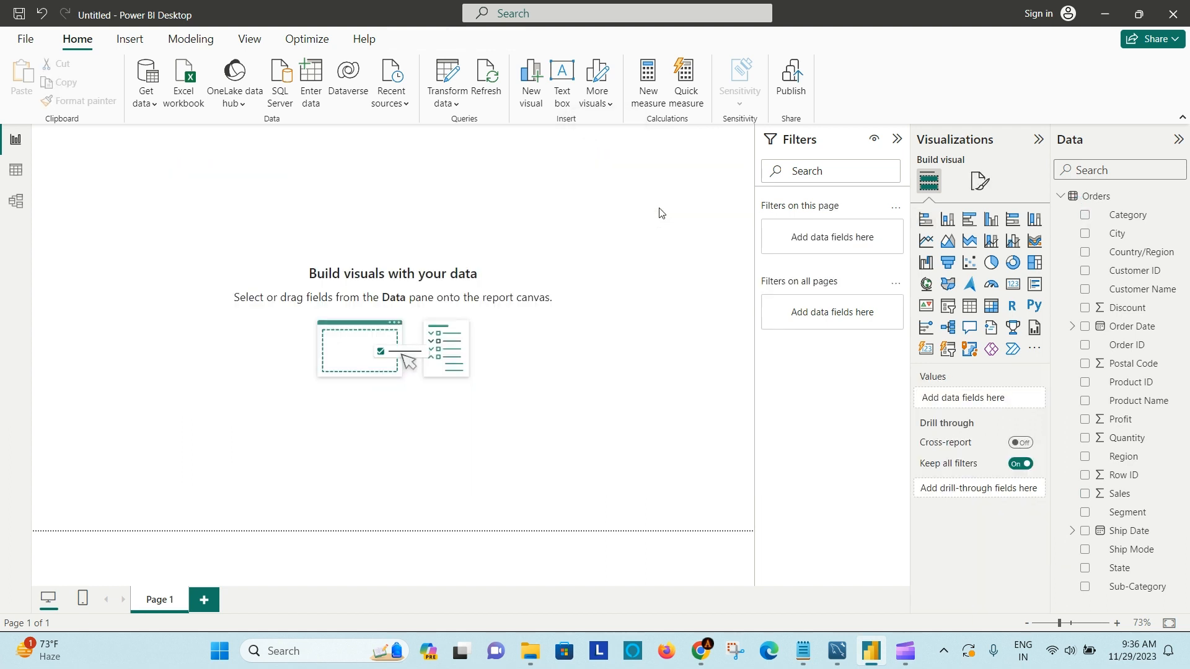
pyautogui.click(1061, 196)
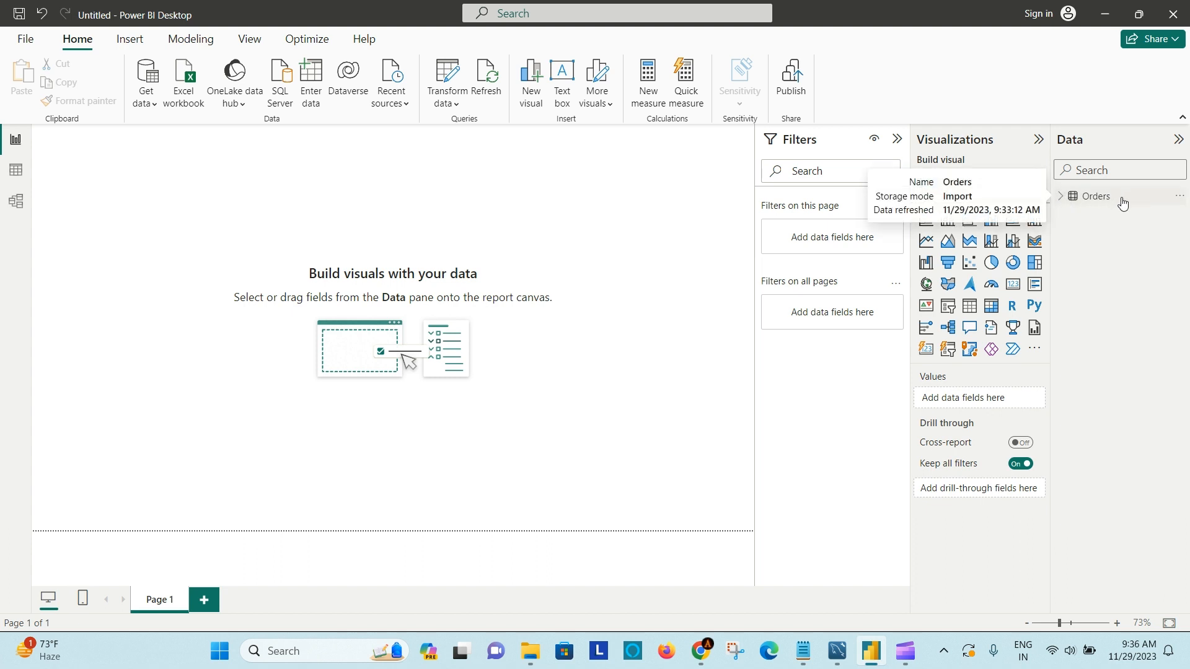
# - Check the How to Load Data notes, find the Text/CSV connector by searching for csv, and open the Sales By Geography file
pyautogui.click(803, 653)
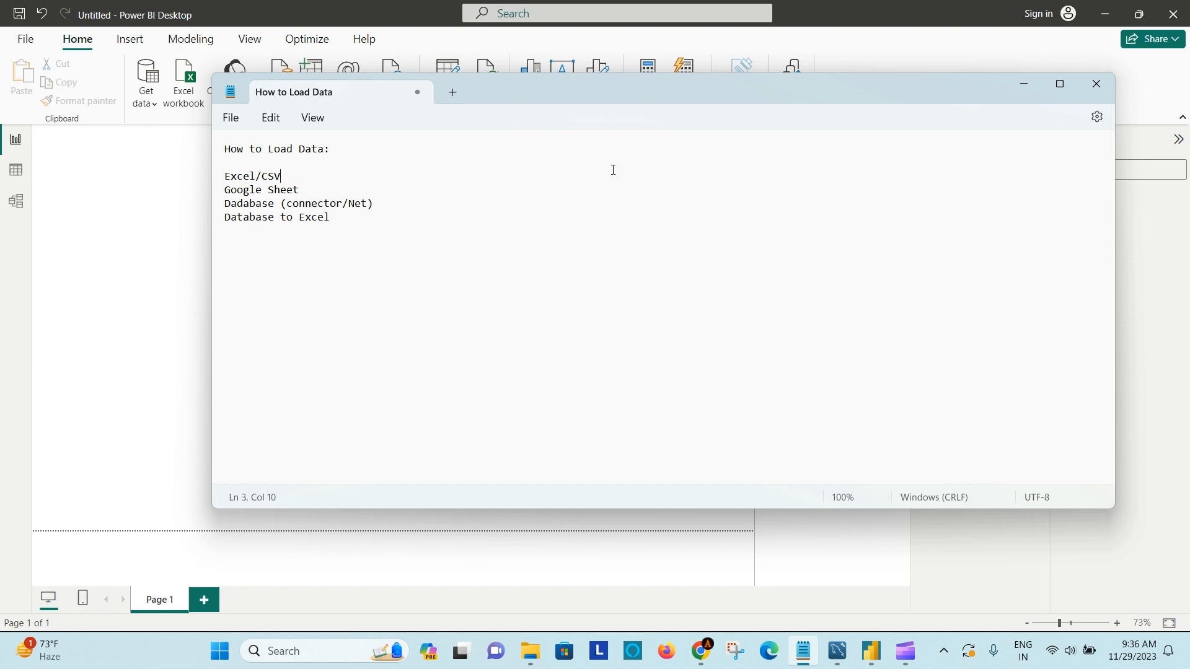
pyautogui.click(1022, 85)
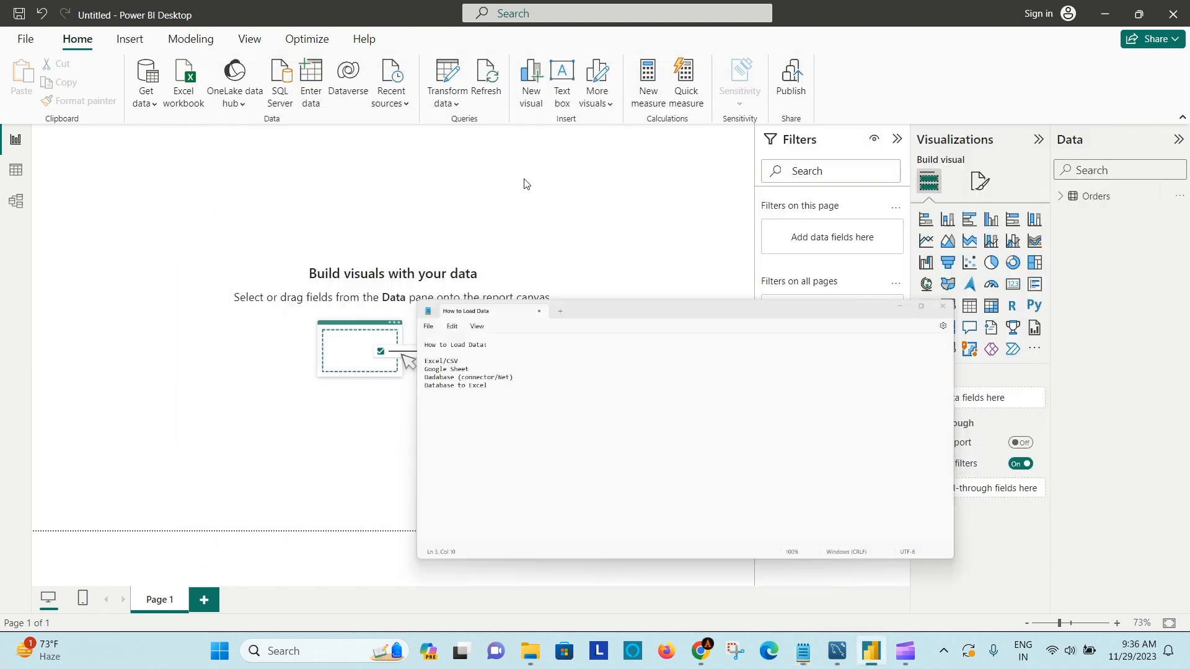
pyautogui.click(149, 104)
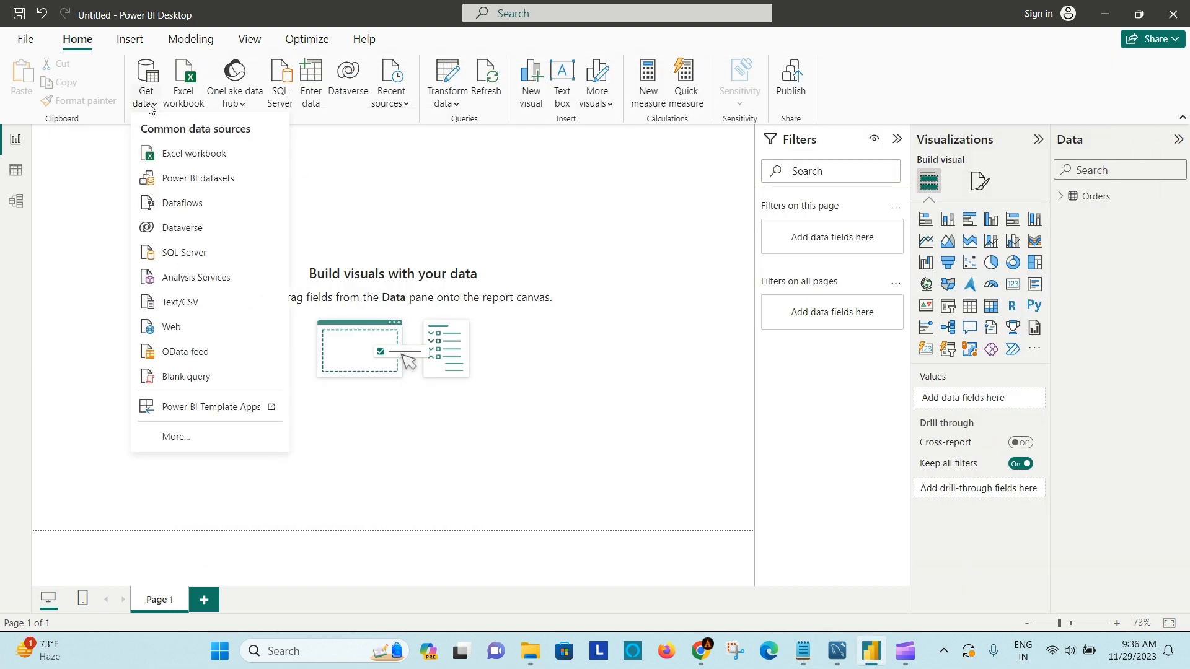
pyautogui.click(194, 438)
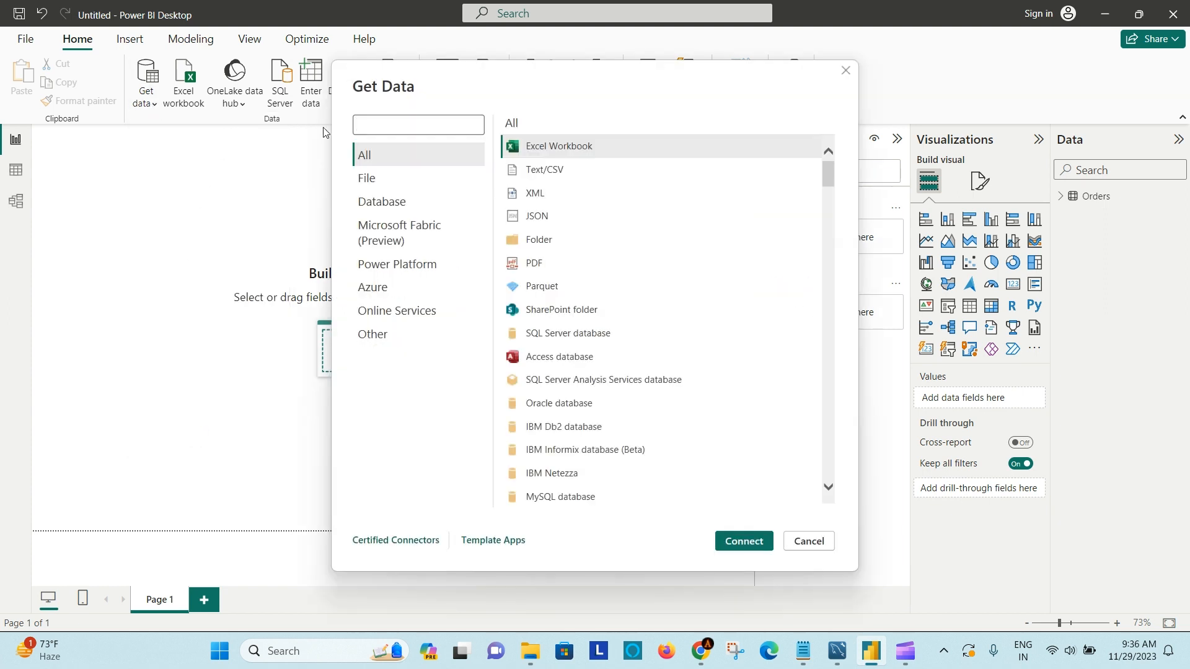
pyautogui.click(373, 124)
pyautogui.write('csv')
pyautogui.click(567, 147)
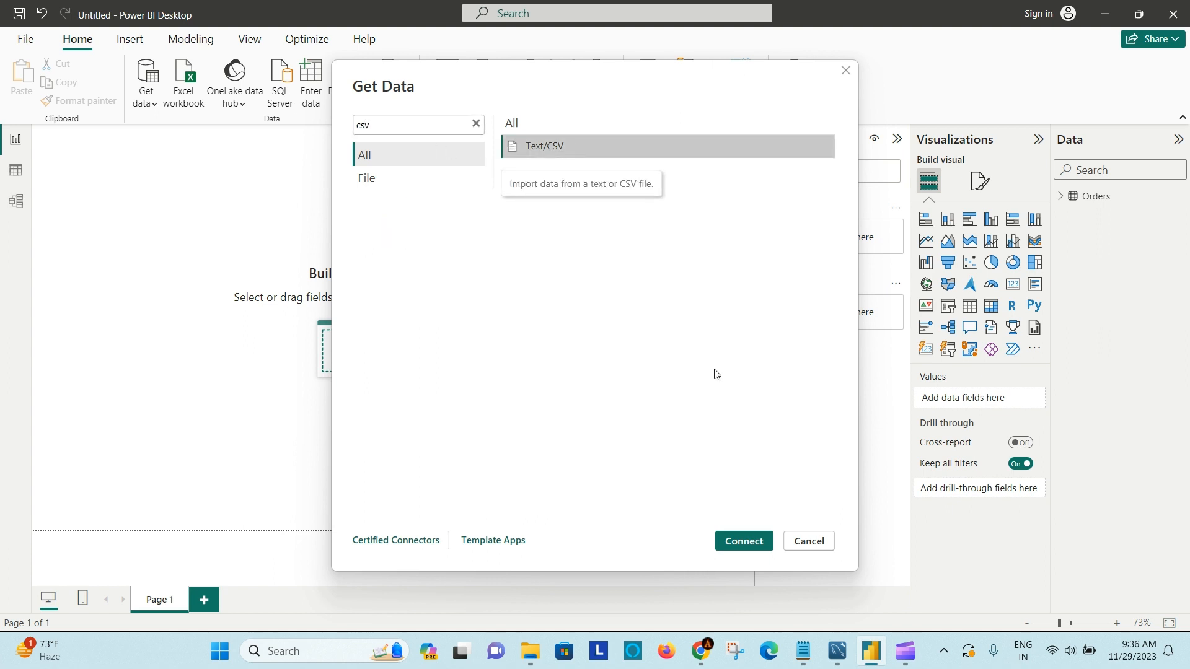
pyautogui.click(734, 542)
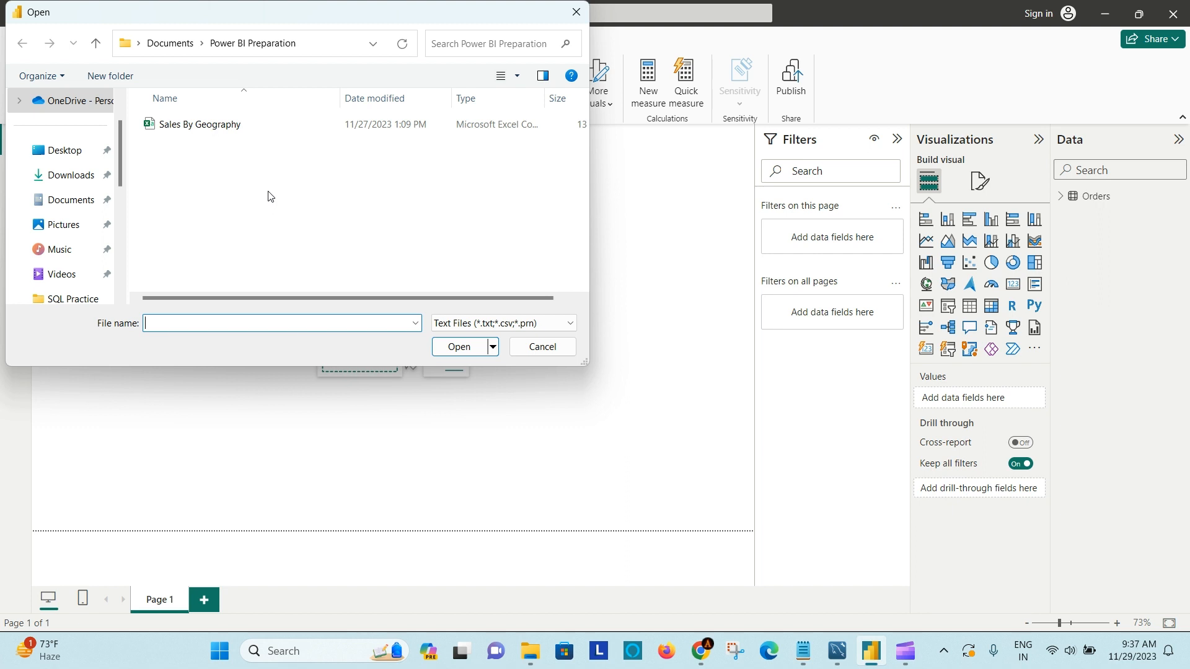
pyautogui.click(194, 126)
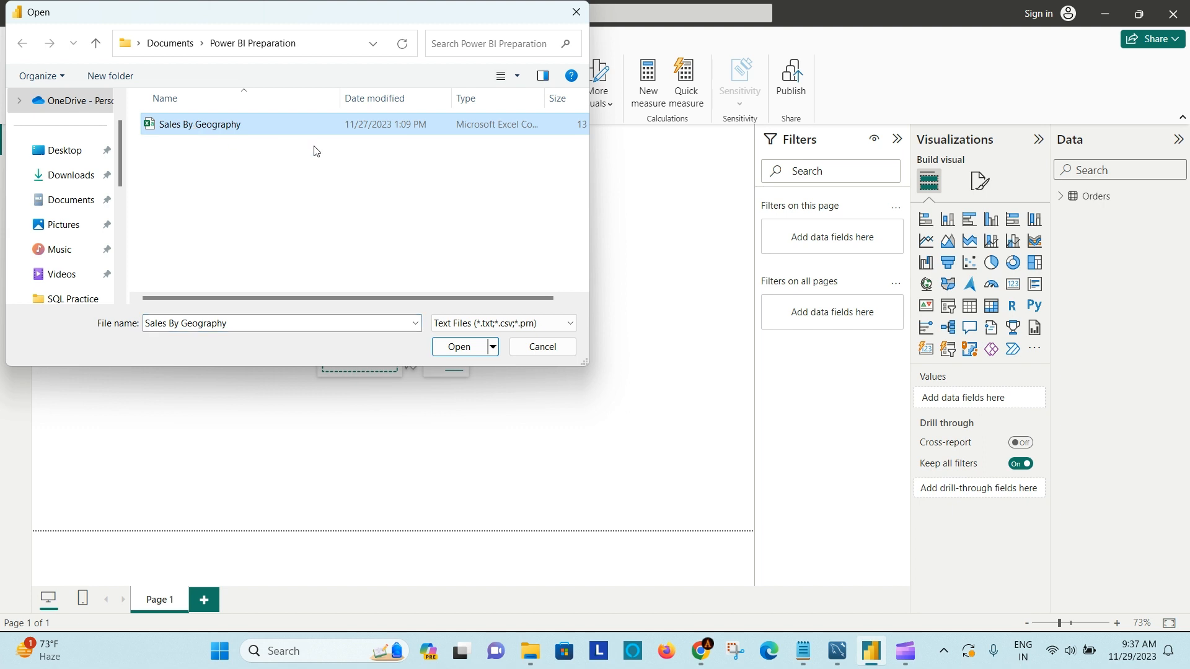
pyautogui.click(469, 340)
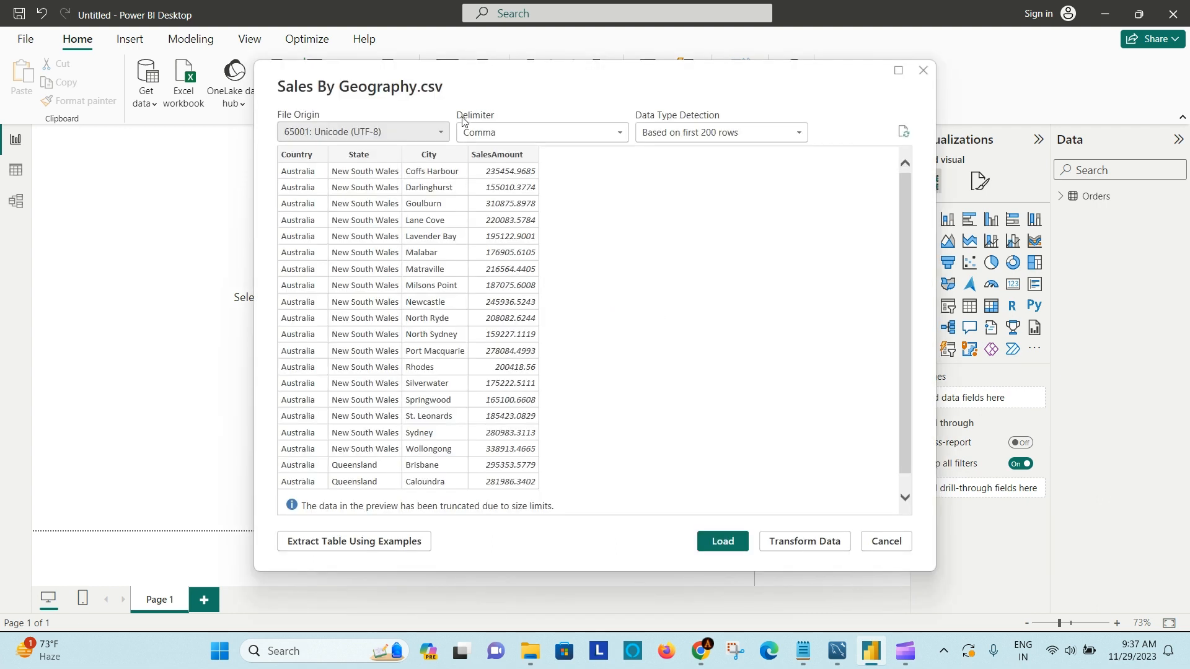
# - Review the delimiter options and data preview of Sales By Geography.csv, keep Comma and load the file
pyautogui.click(619, 134)
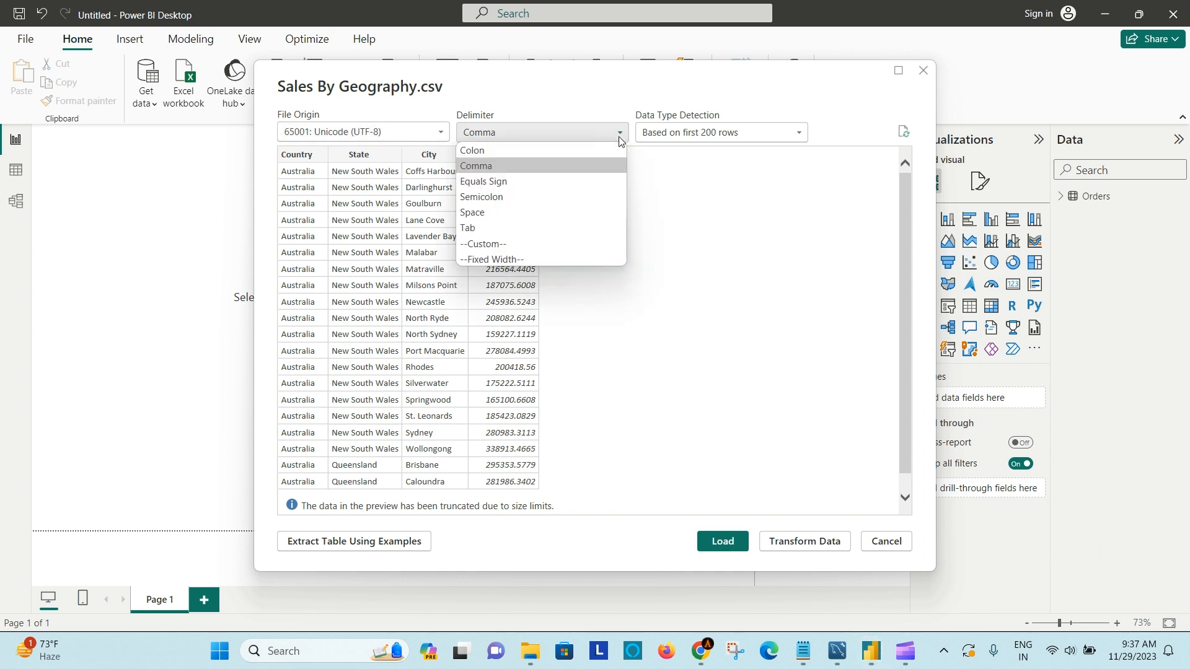
pyautogui.click(600, 86)
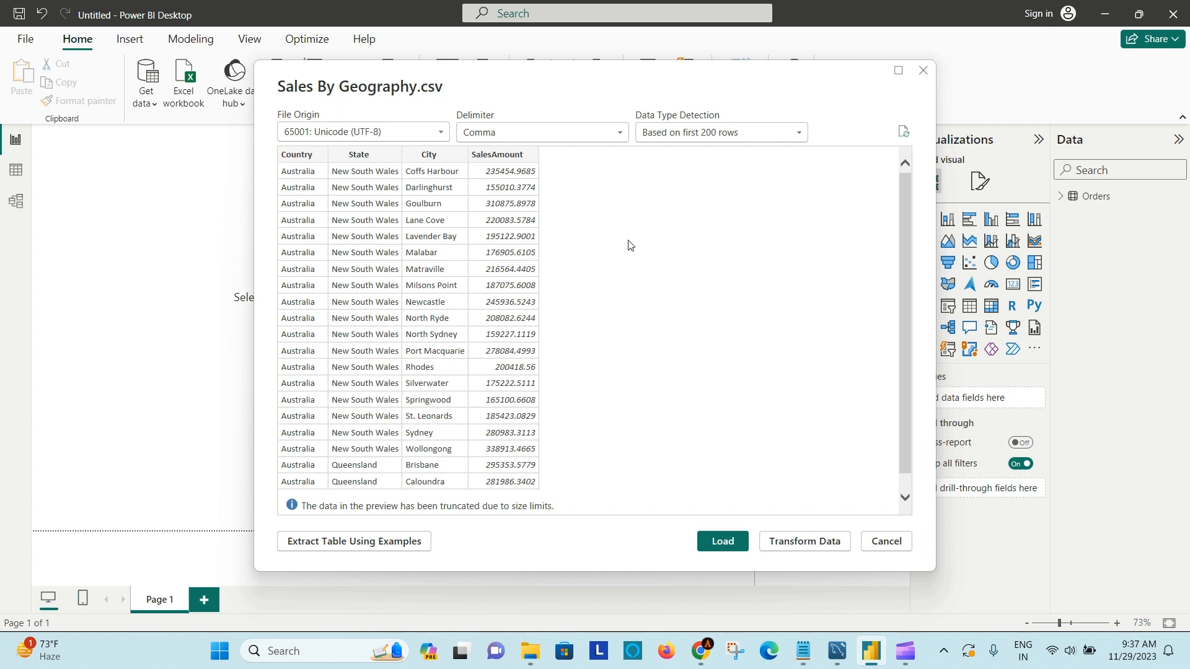
pyautogui.scroll(-1, 620, 428)
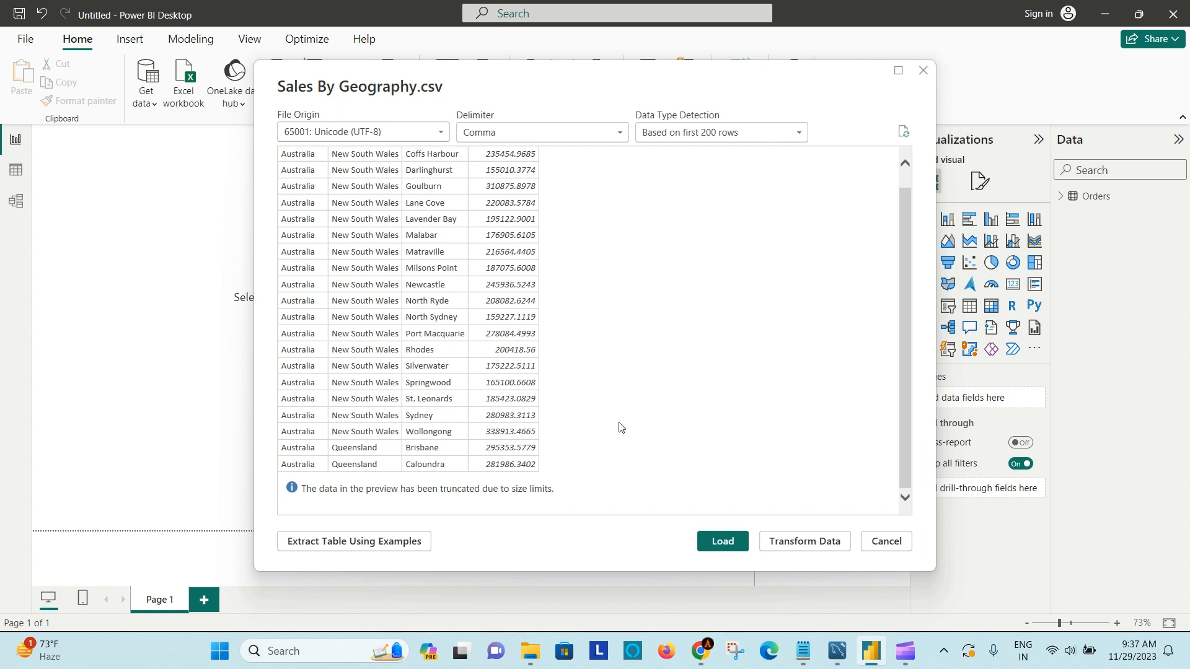
pyautogui.scroll(1, 620, 428)
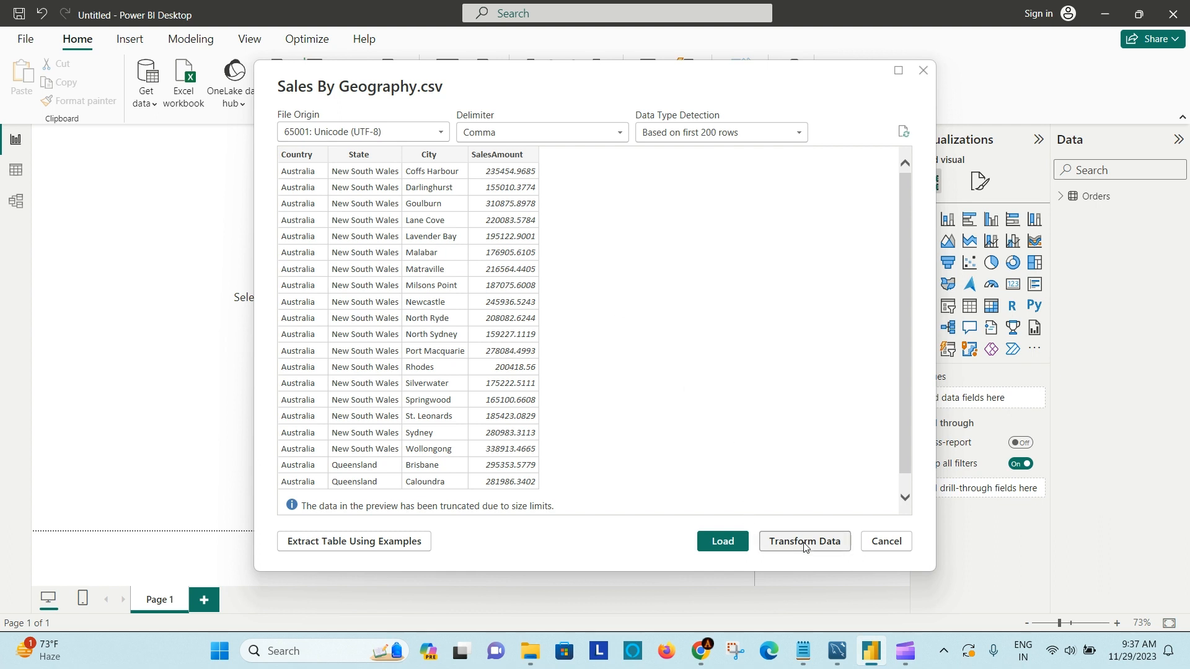
pyautogui.click(719, 541)
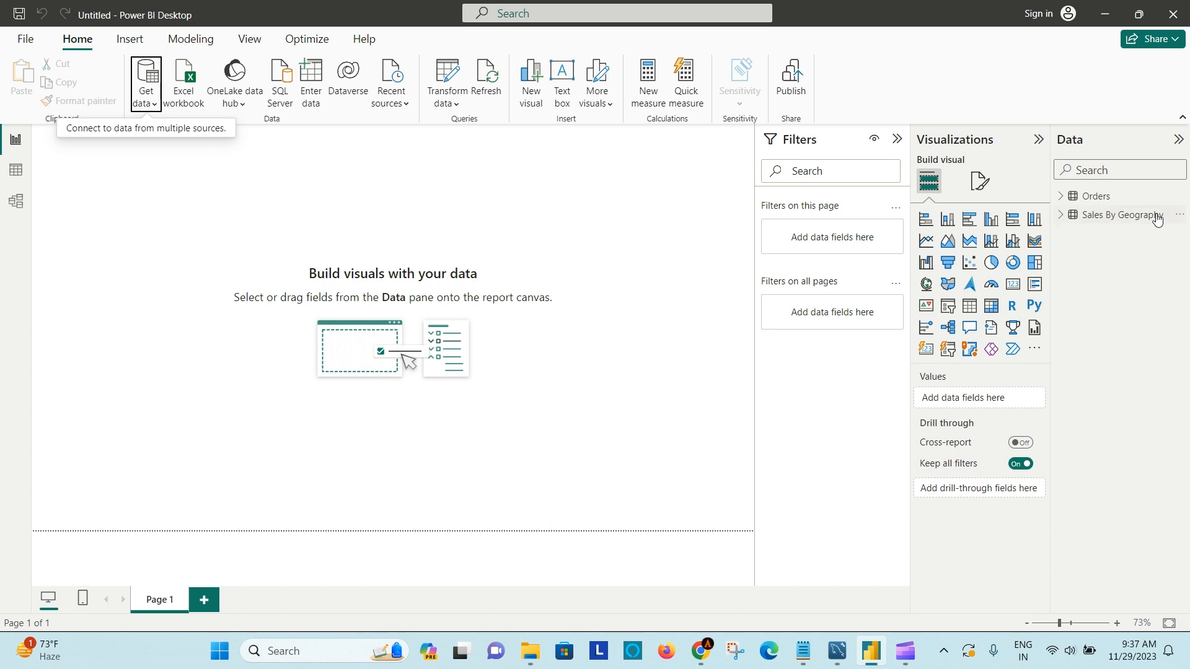
# - Show the Sales By Geography fields and add a stacked bar chart, enlarged and centred on the page
pyautogui.moveTo(1086, 223)
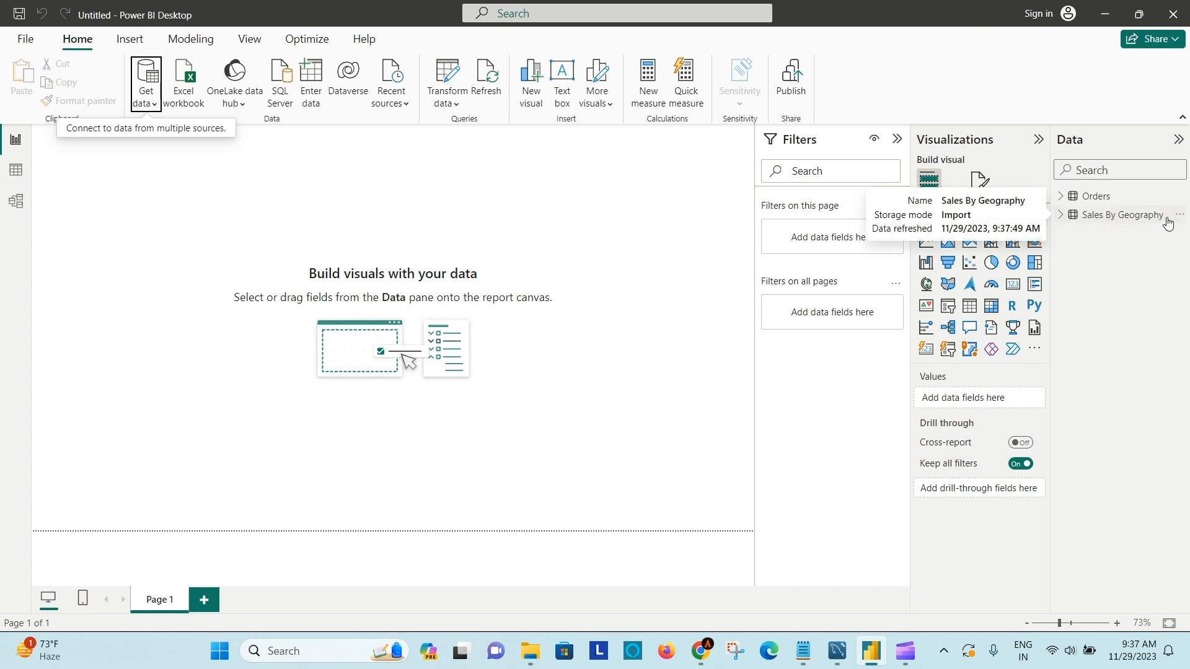
pyautogui.click(1060, 217)
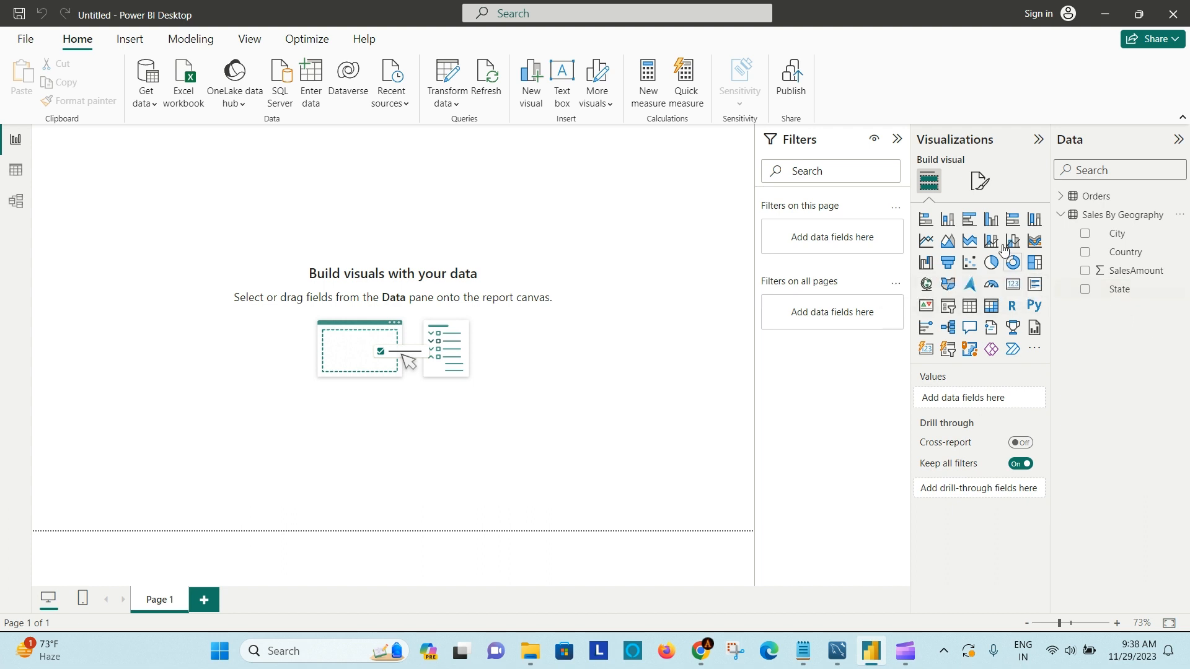
pyautogui.click(925, 225)
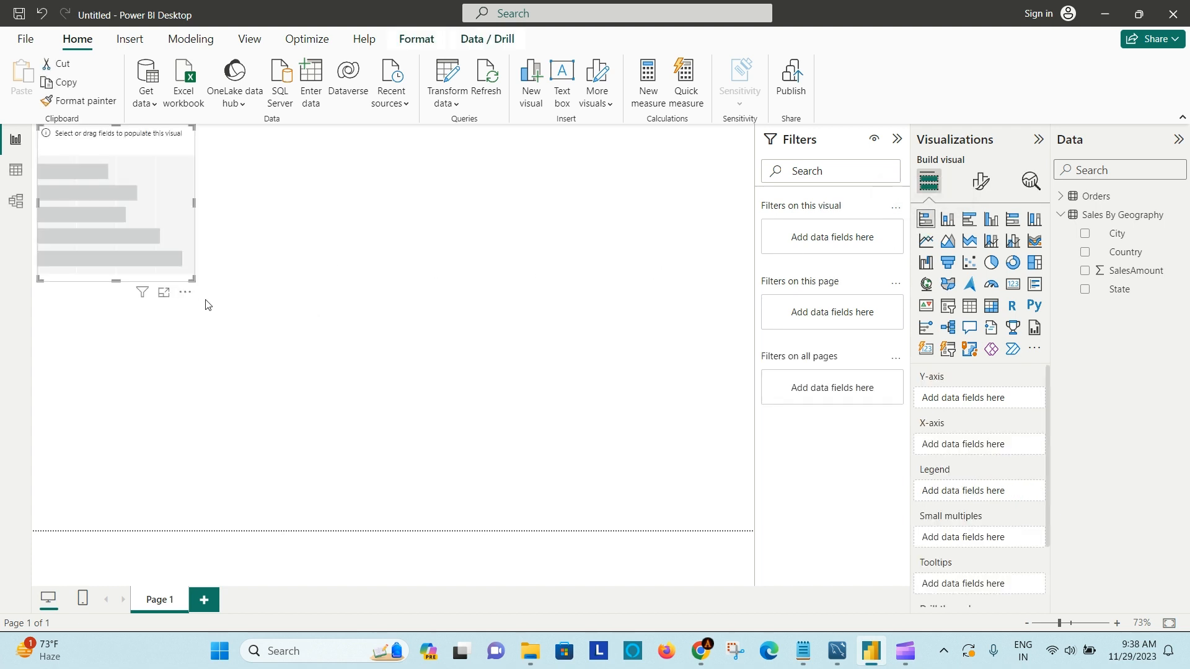
pyautogui.moveTo(193, 281); pyautogui.dragTo(489, 447)
pyautogui.moveTo(311, 142); pyautogui.dragTo(436, 181)
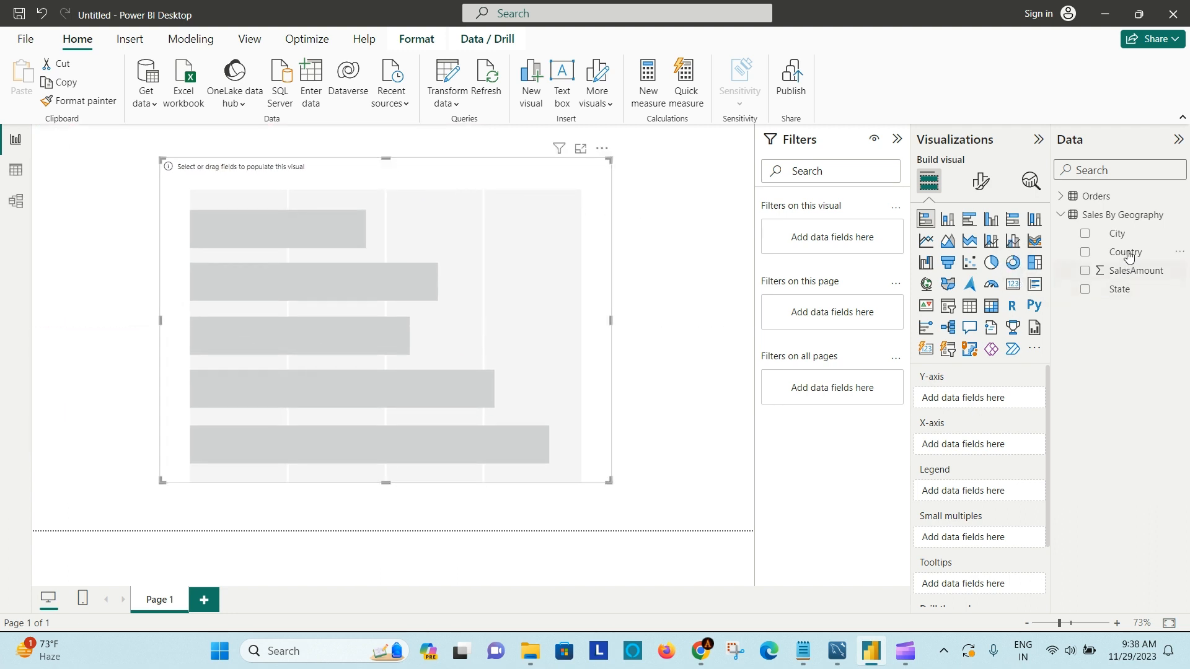
# - Assign State to the bar chart's Y-axis and SalesAmount to its X-axis, leaving Country out of the chart
pyautogui.click(1086, 292)
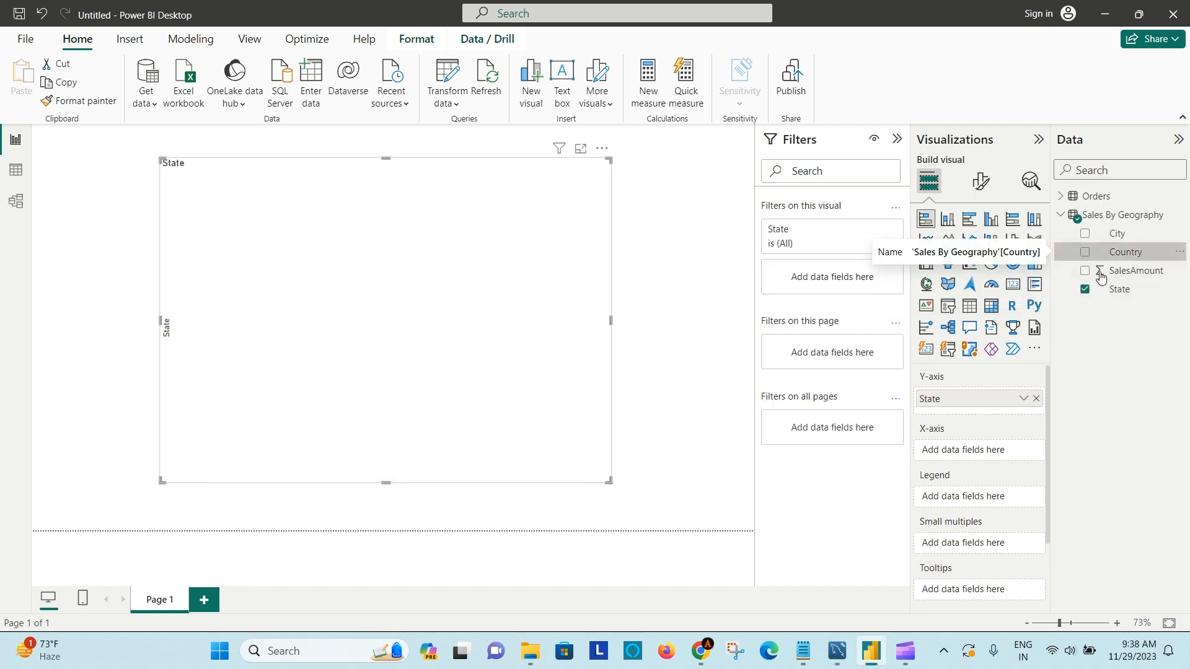
pyautogui.click(1085, 253)
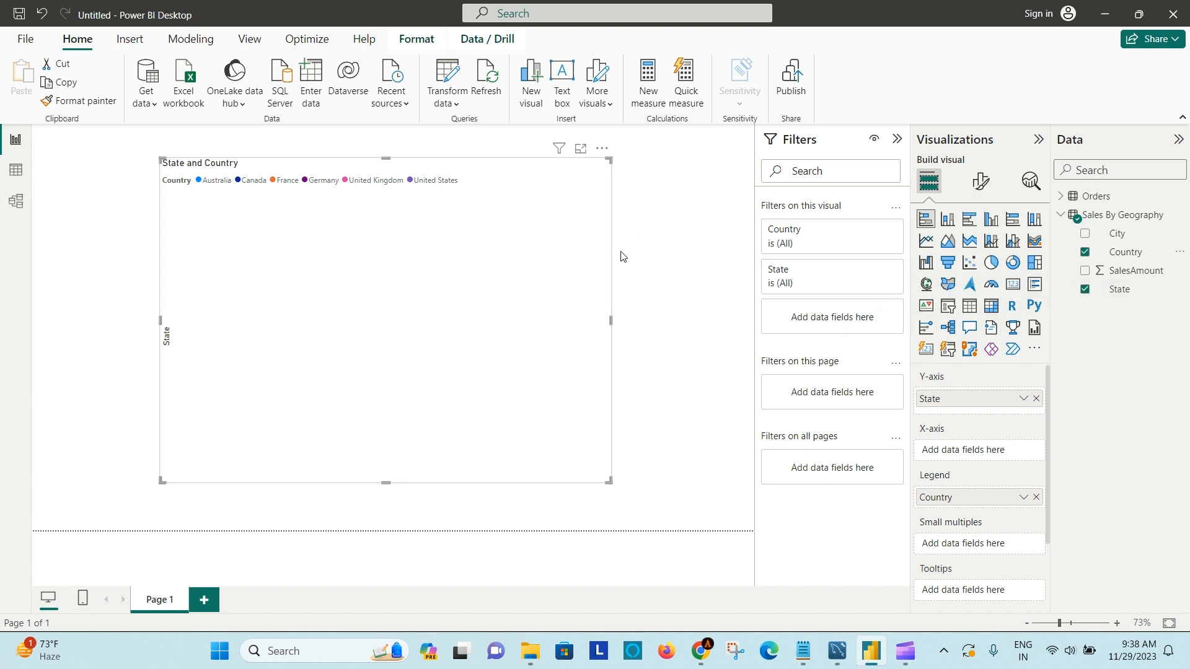
pyautogui.click(1085, 253)
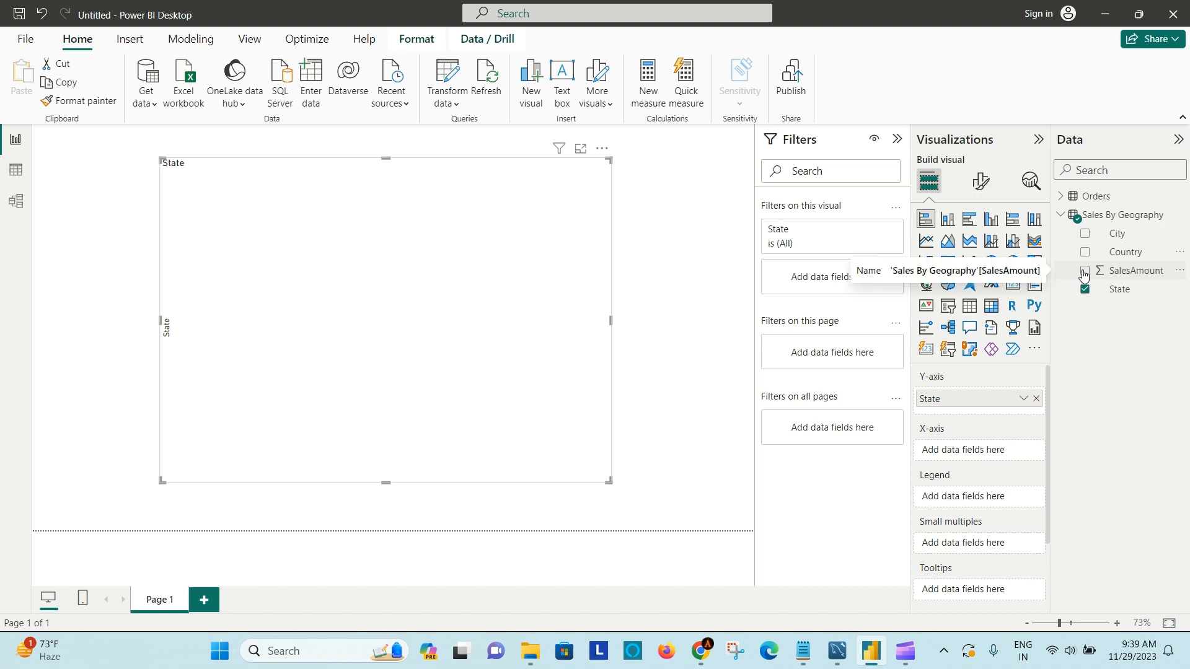
pyautogui.click(1084, 271)
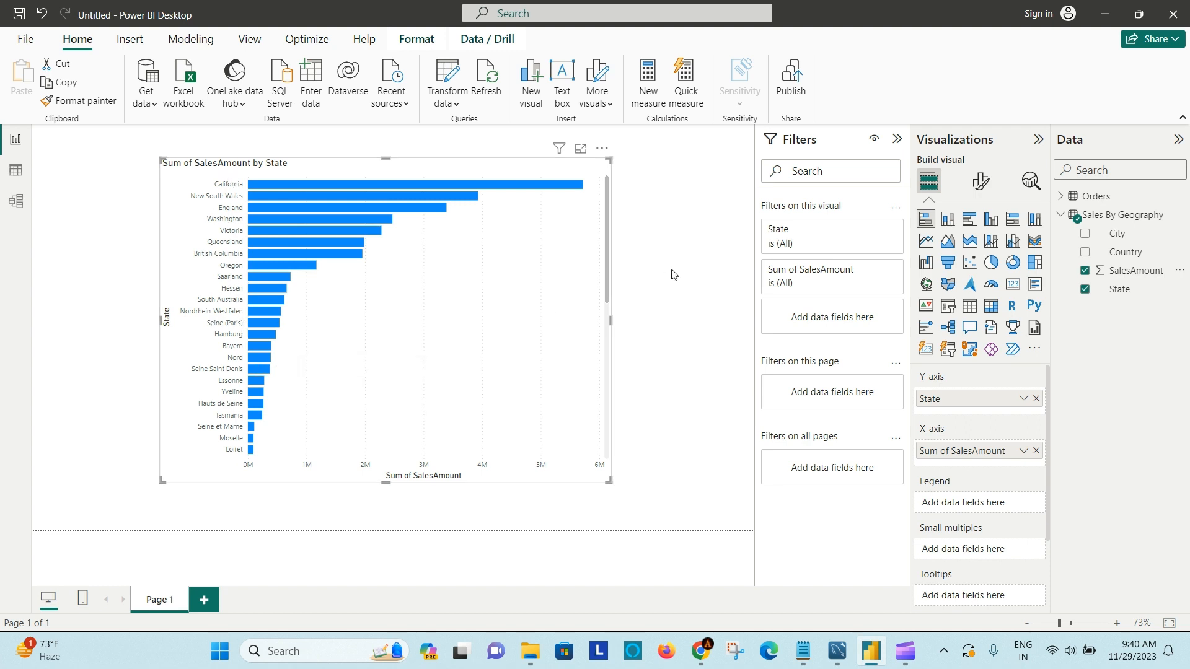
# - Remove the bar chart of SalesAmount by State and collapse the Sales By Geography field list
pyautogui.click(703, 323)
pyautogui.click(602, 149)
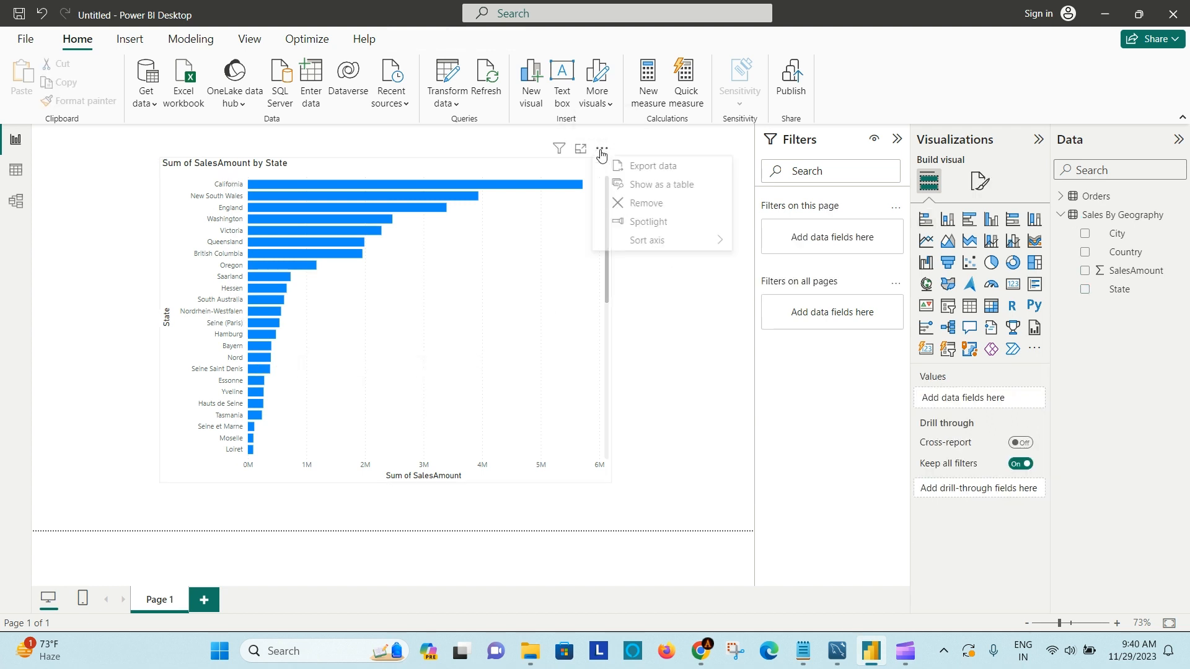
pyautogui.click(657, 204)
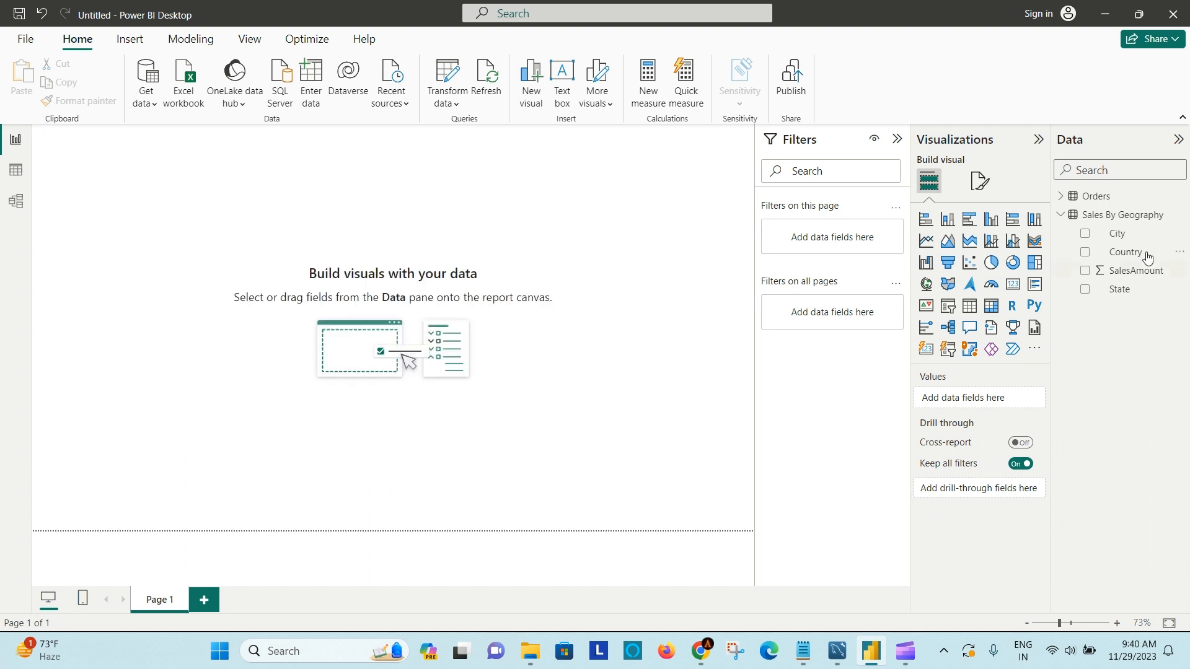
pyautogui.click(1060, 215)
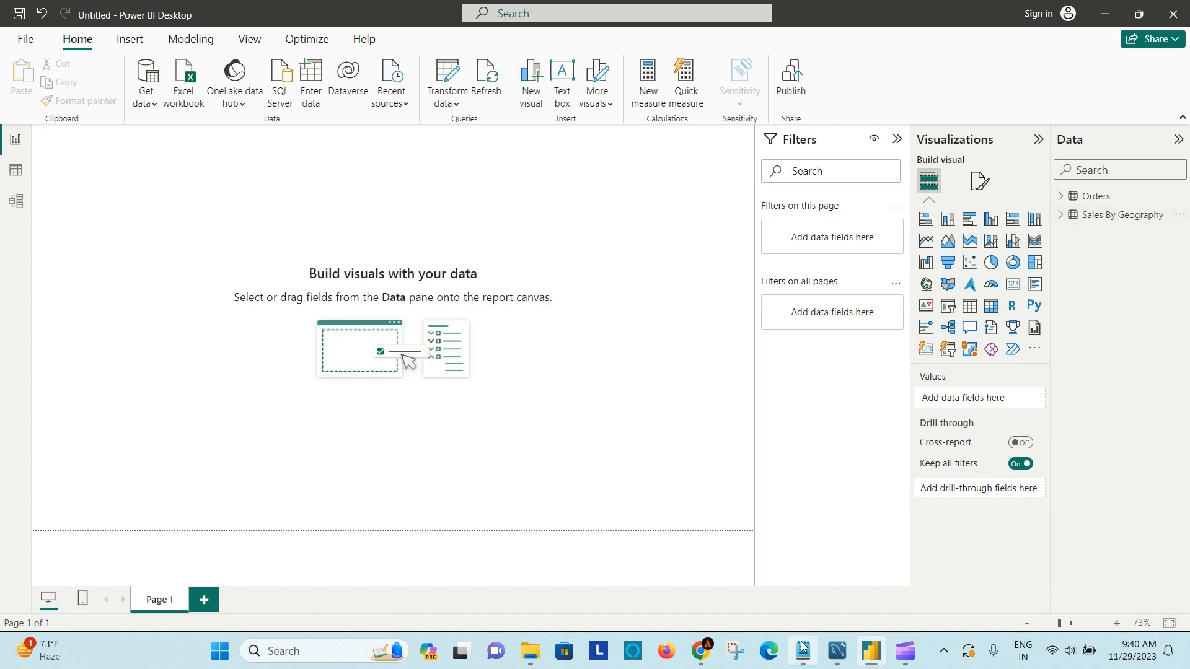
# - Check the How to Load Data notes, switch to Google Drive in Chrome and copy the Superstore spreadsheet's link
pyautogui.click(803, 649)
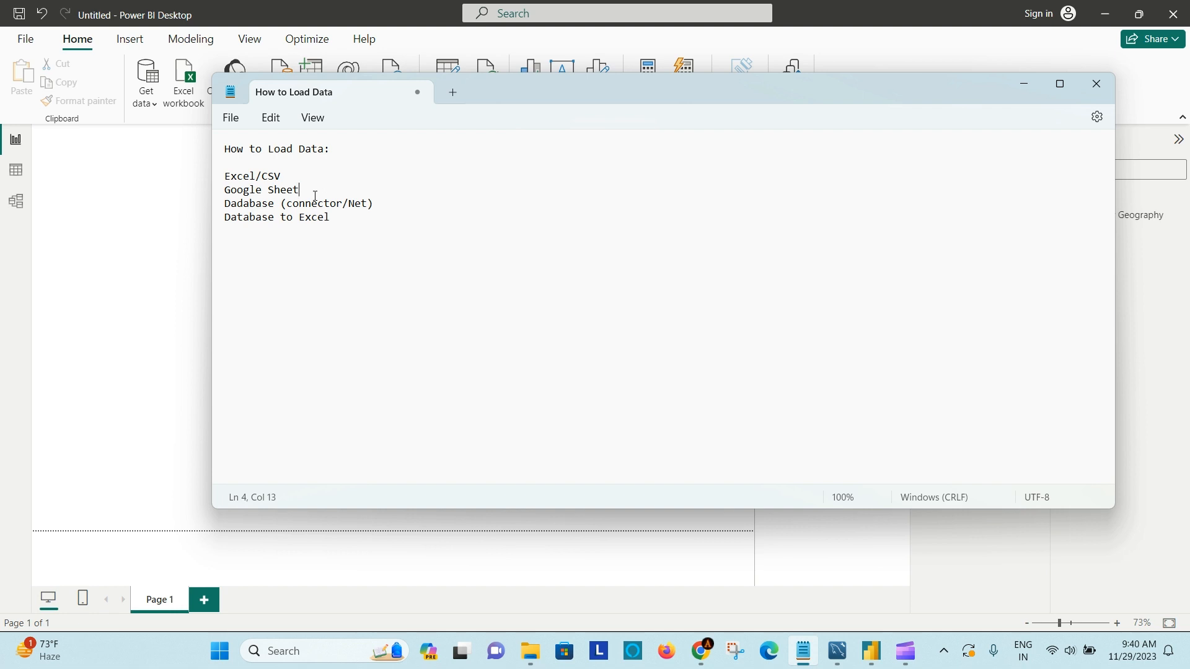
pyautogui.click(1024, 84)
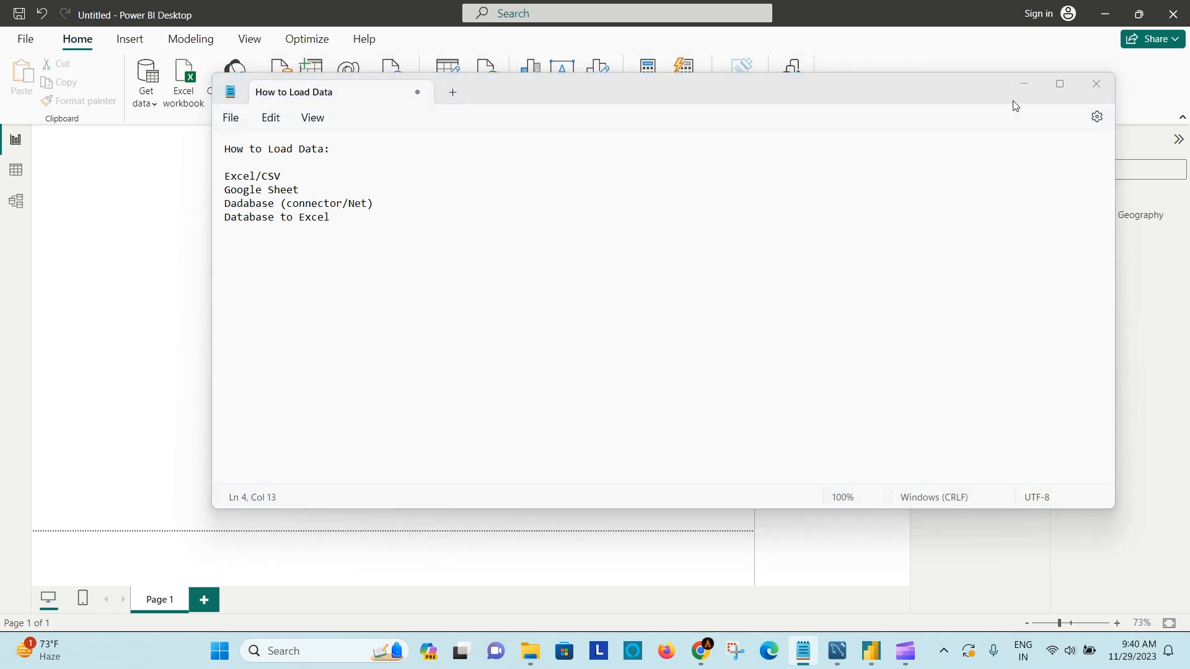
pyautogui.click(701, 651)
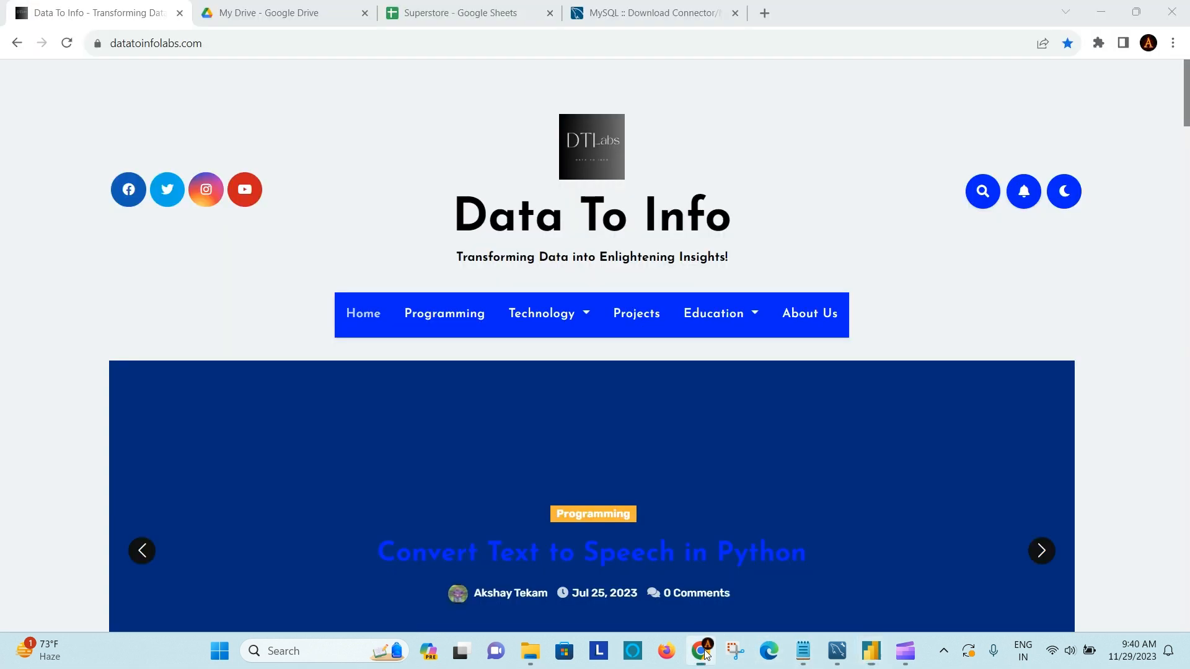
pyautogui.click(268, 9)
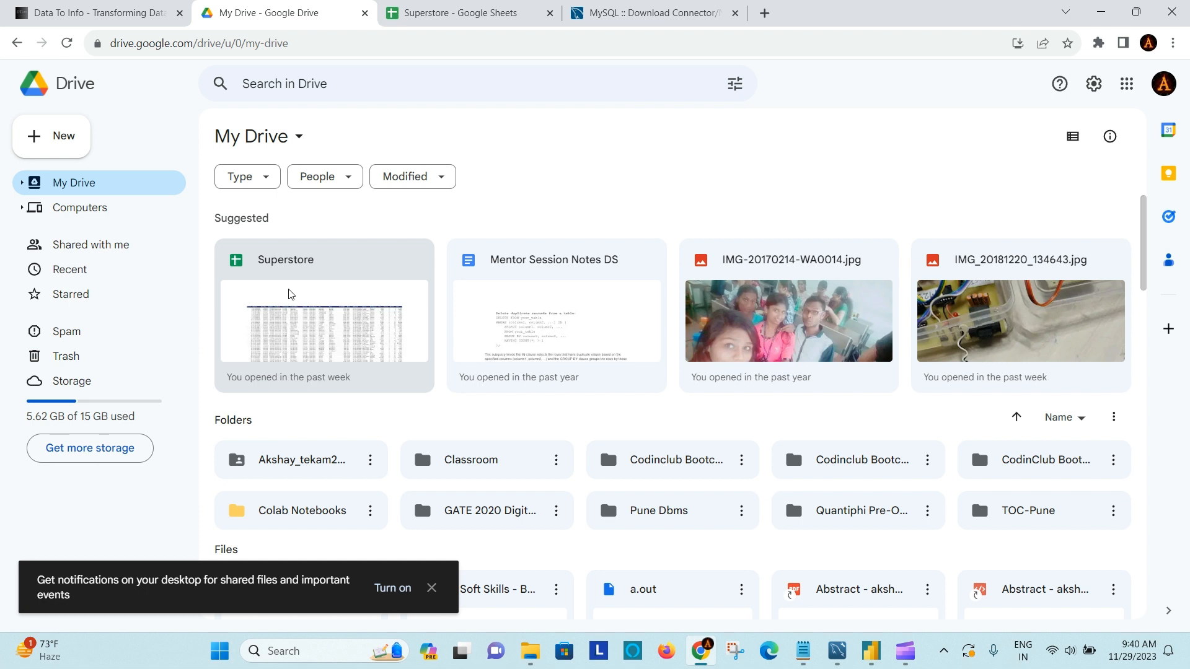
pyautogui.rightClick(328, 256)
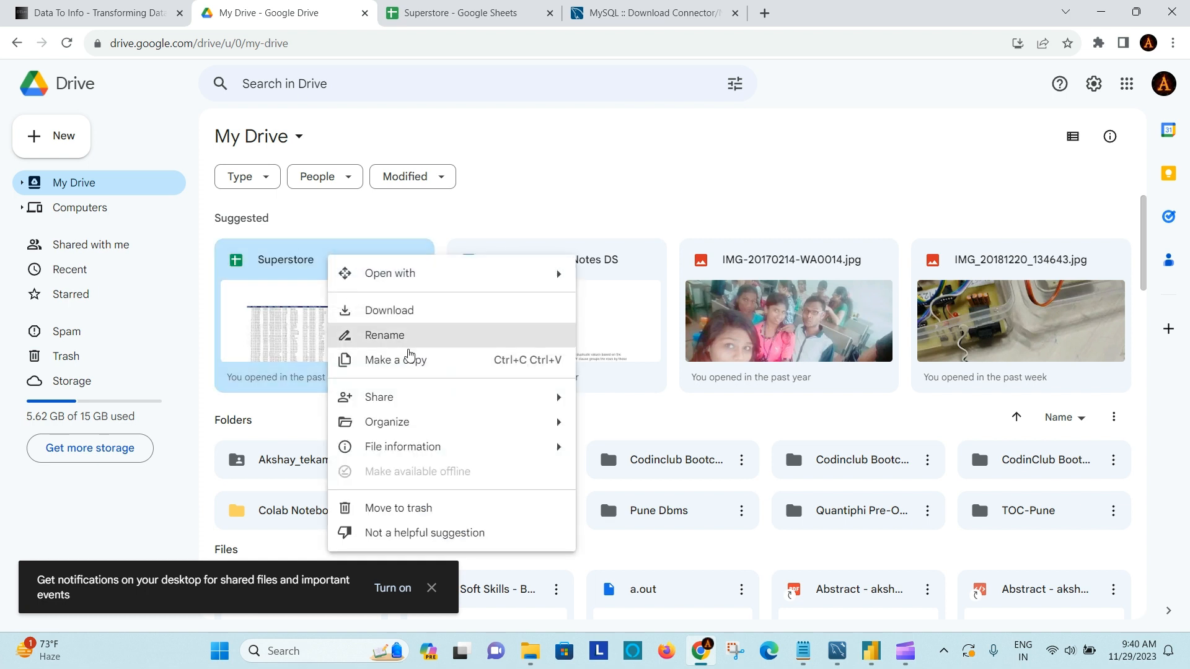
pyautogui.moveTo(553, 400)
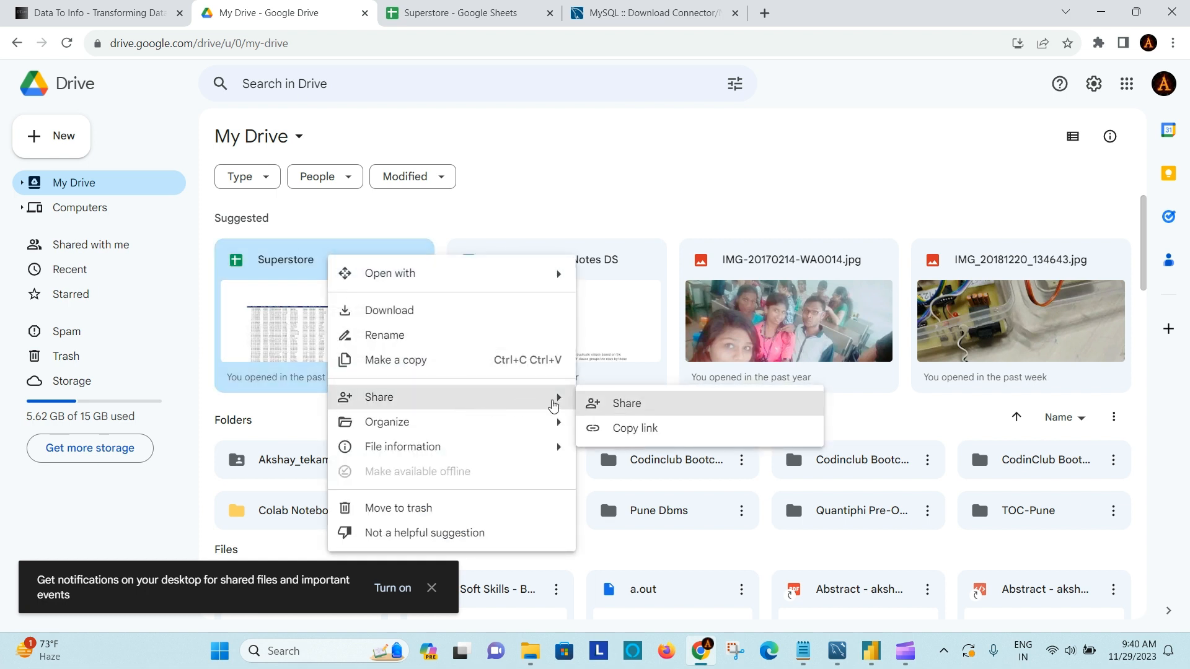
pyautogui.click(659, 428)
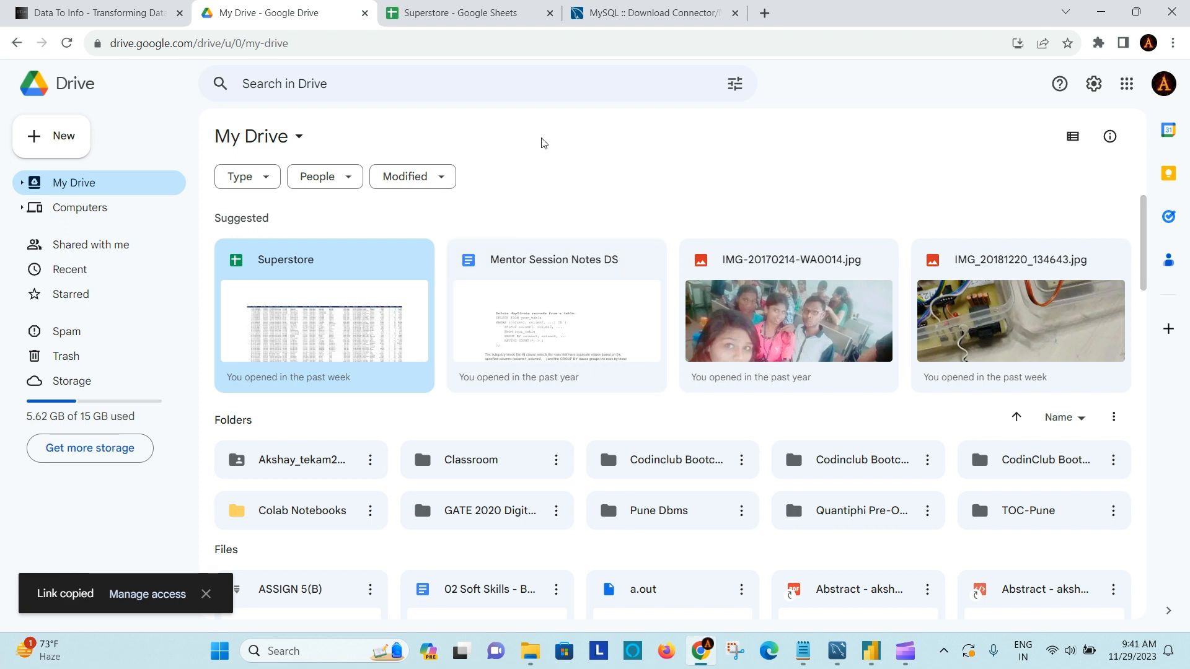
# - View the Superstore spreadsheet in Google Sheets and highlight its web address
pyautogui.click(481, 7)
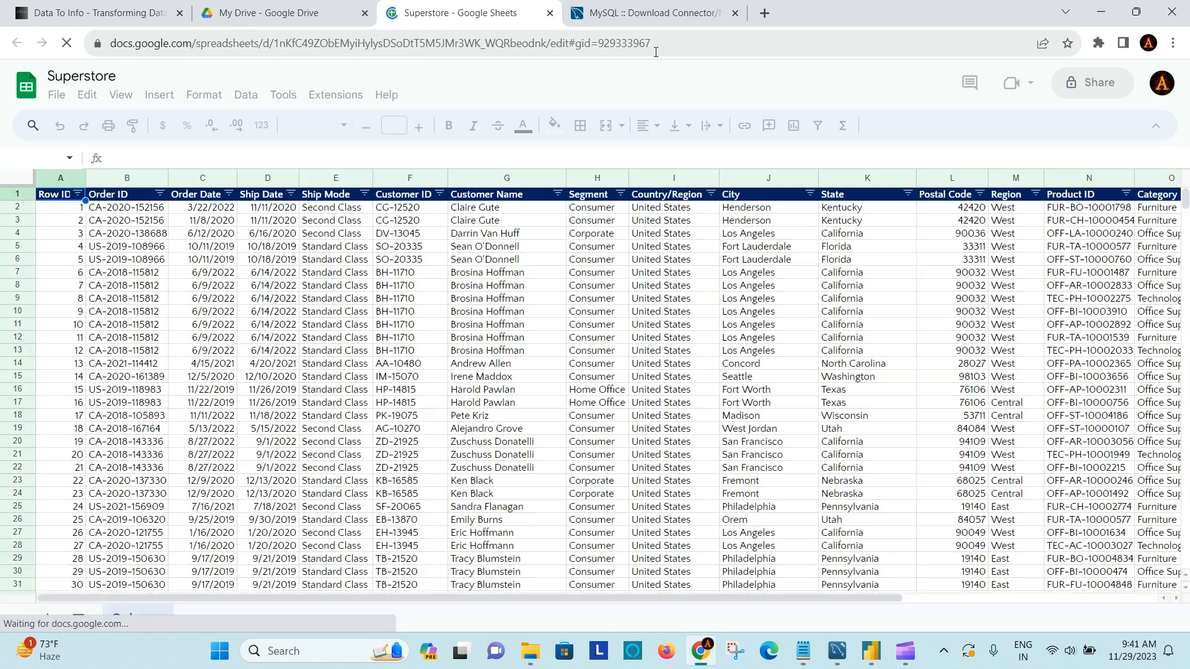
pyautogui.click(689, 46)
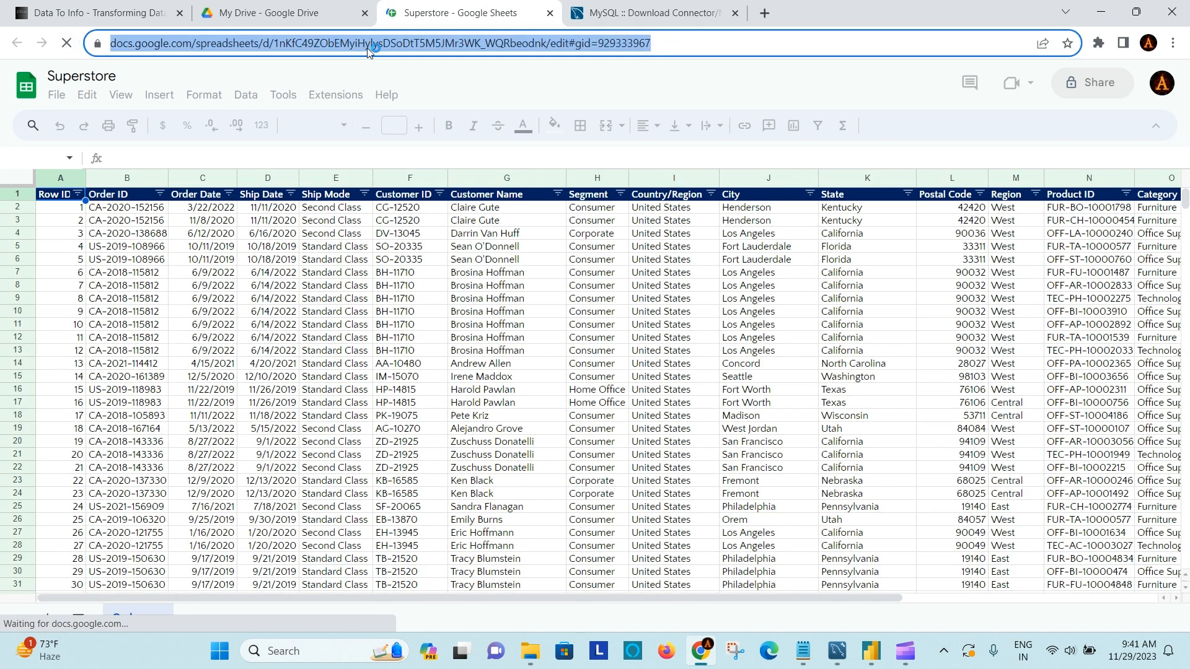
pyautogui.click(589, 83)
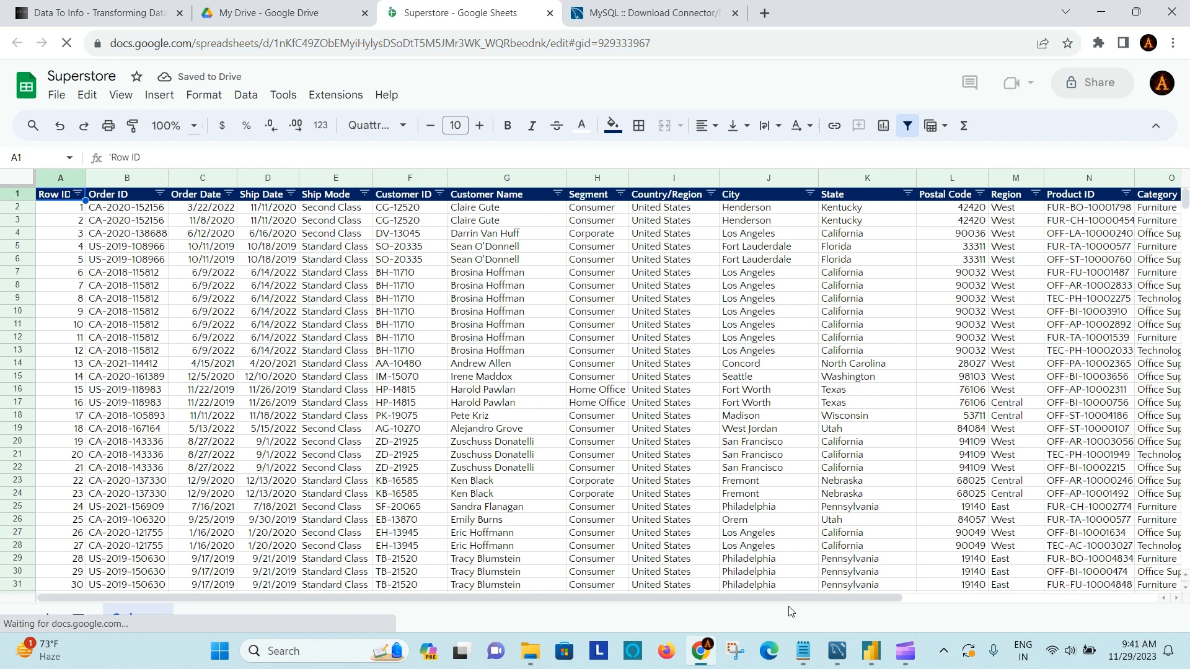
# - Switch to Power BI Desktop, search all data sources for "google sh" and connect with Google Sheets
pyautogui.click(871, 652)
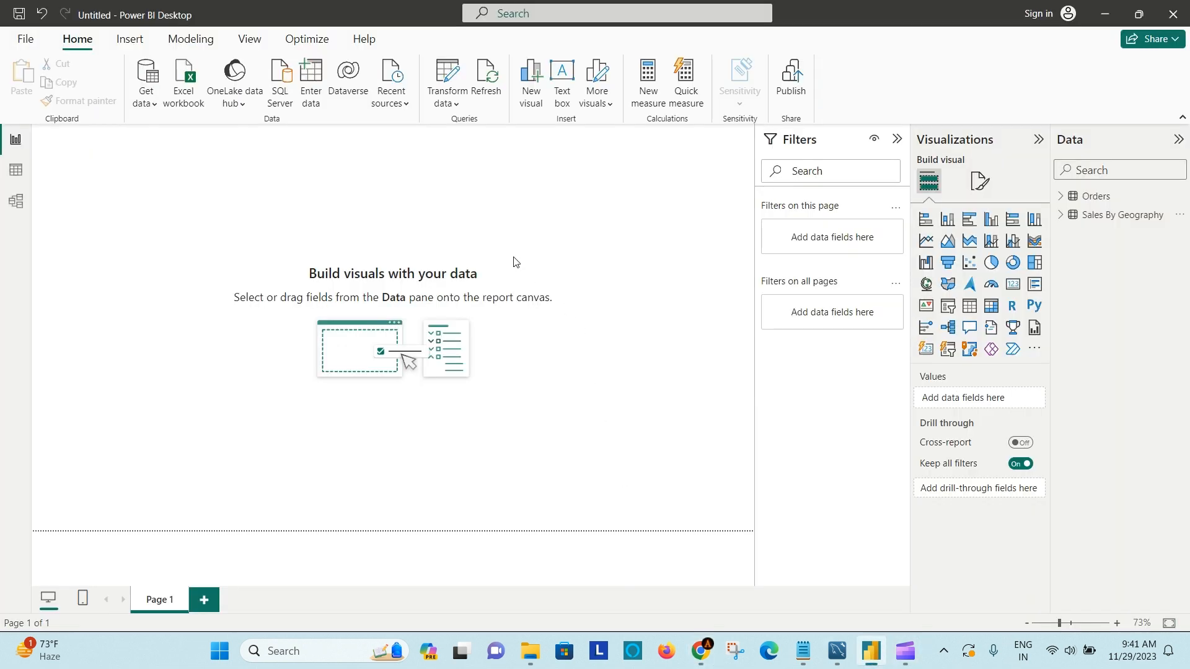
pyautogui.click(150, 109)
pyautogui.click(186, 437)
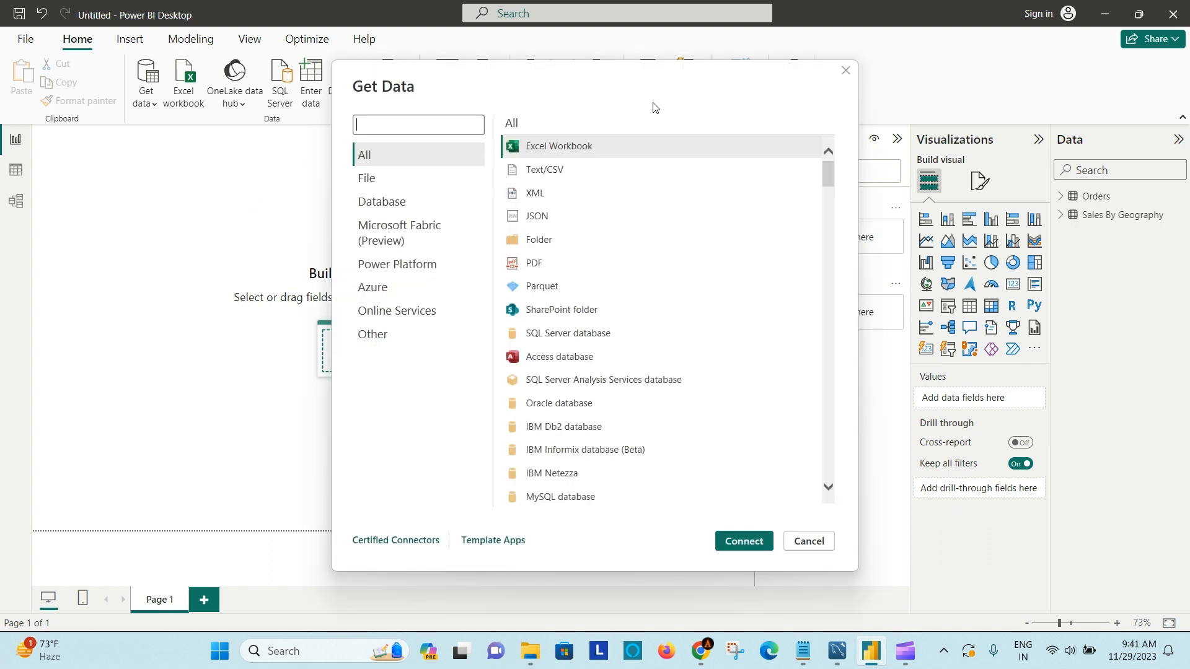
pyautogui.write('oog')
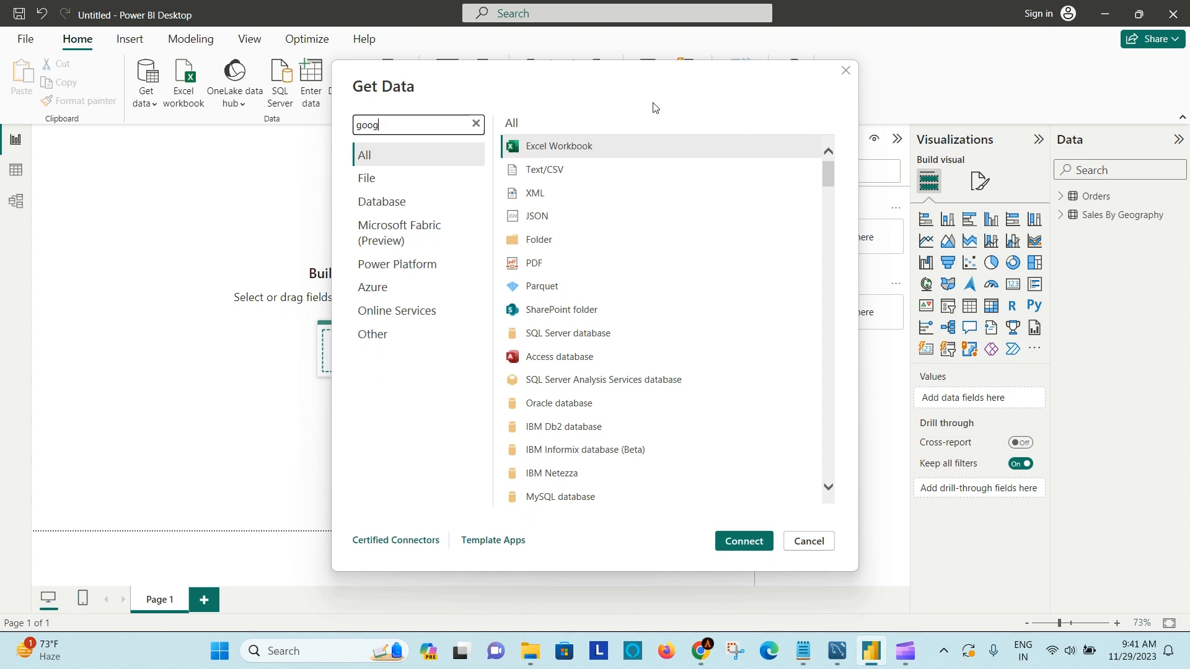
pyautogui.write('le')
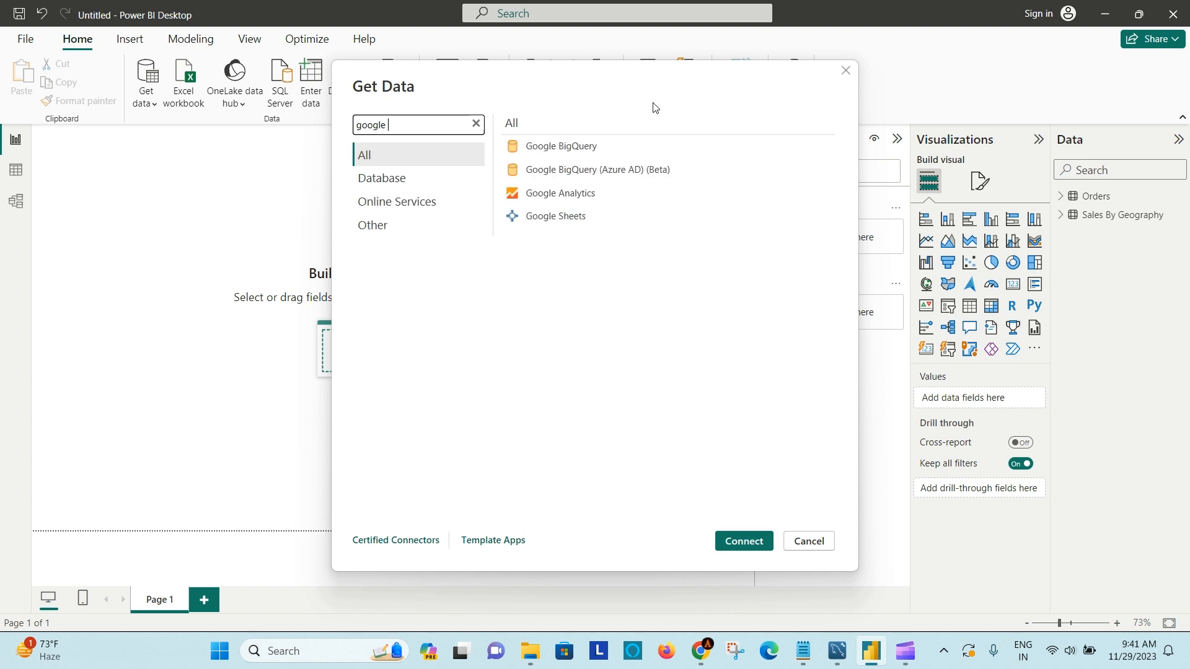
pyautogui.write(' sh')
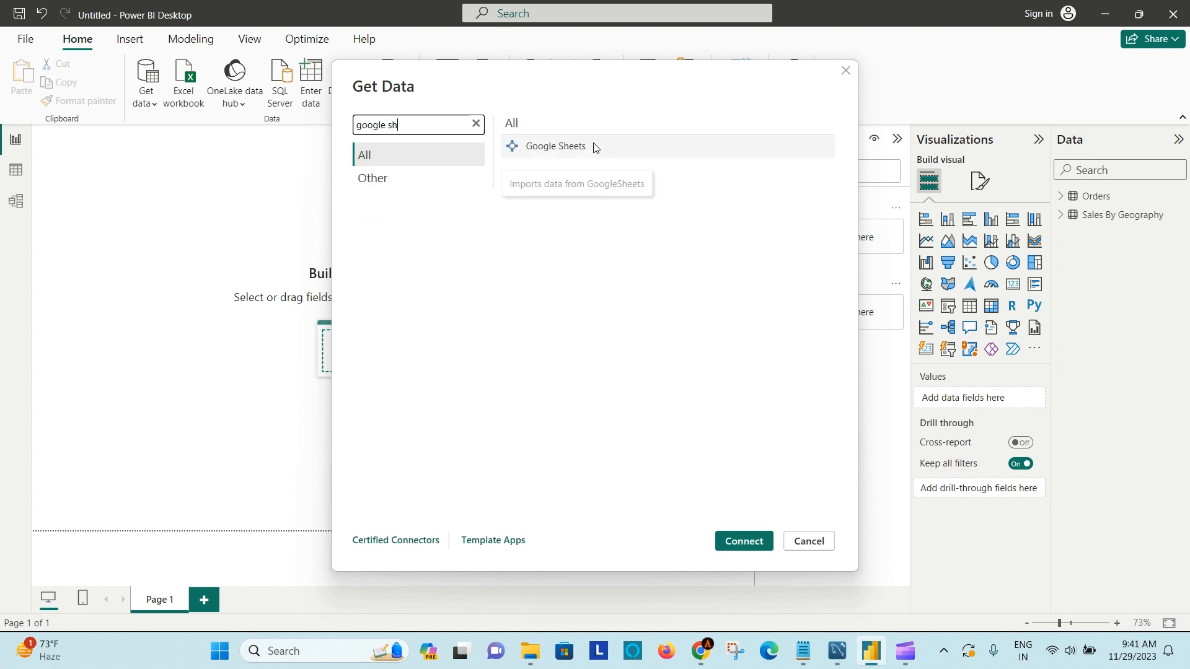
pyautogui.click(596, 147)
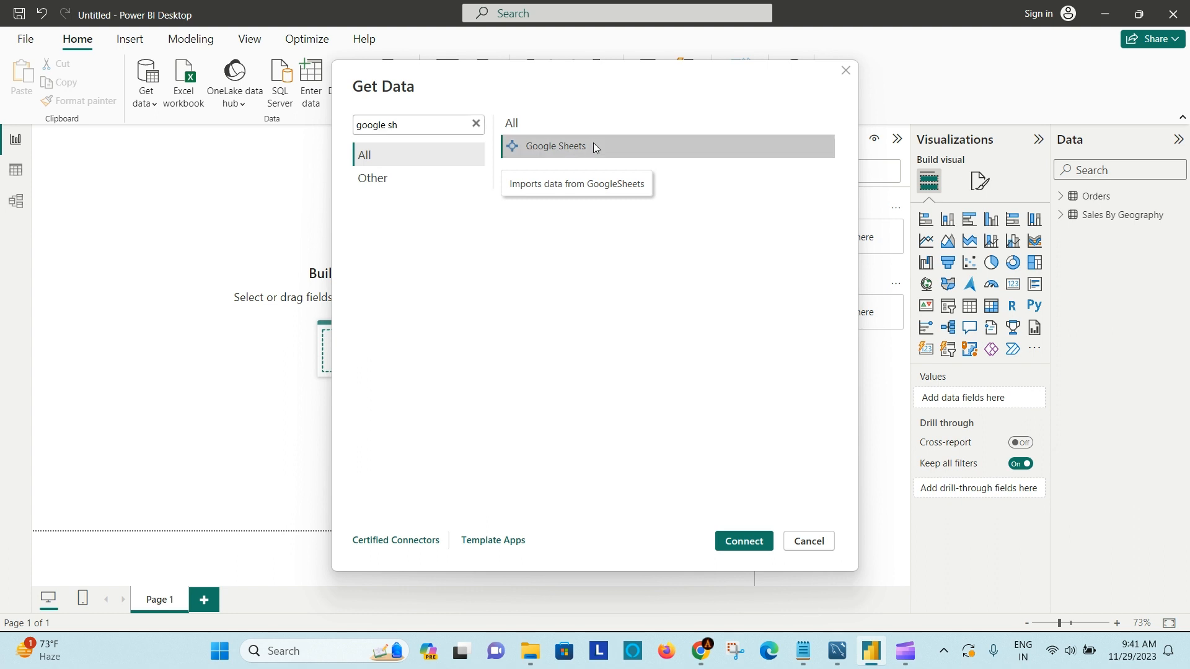
pyautogui.click(745, 543)
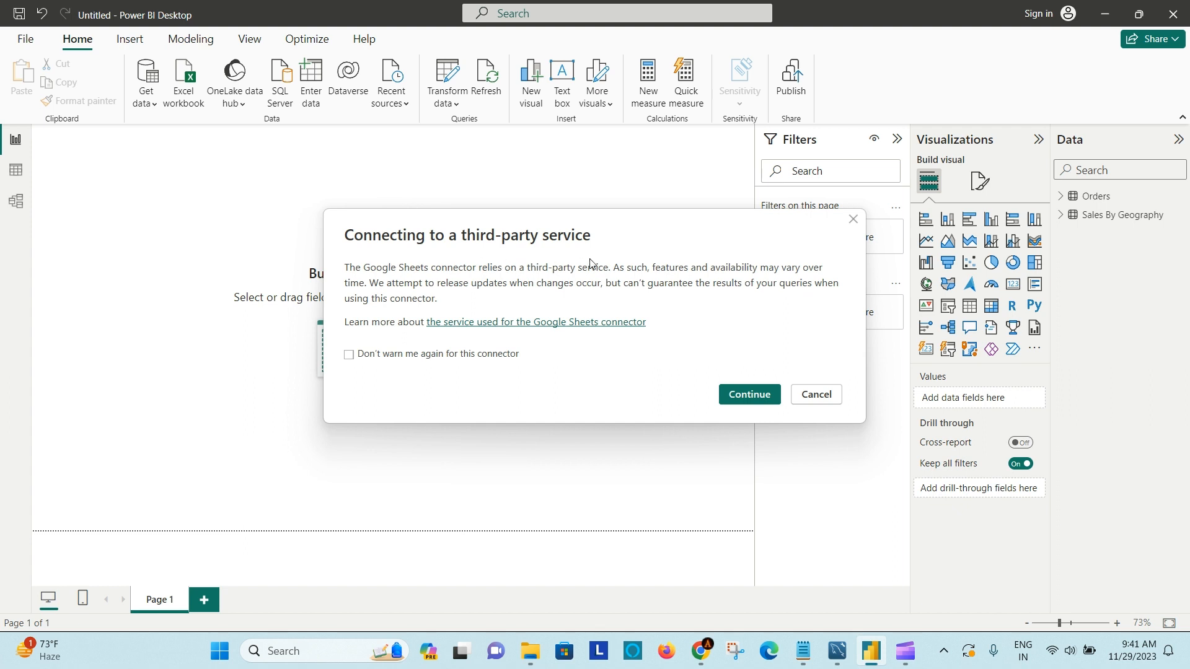
# - Connect to the copied Superstore link as the Google Sheet URL and preview the Orders table, cancelling without loading
pyautogui.click(751, 396)
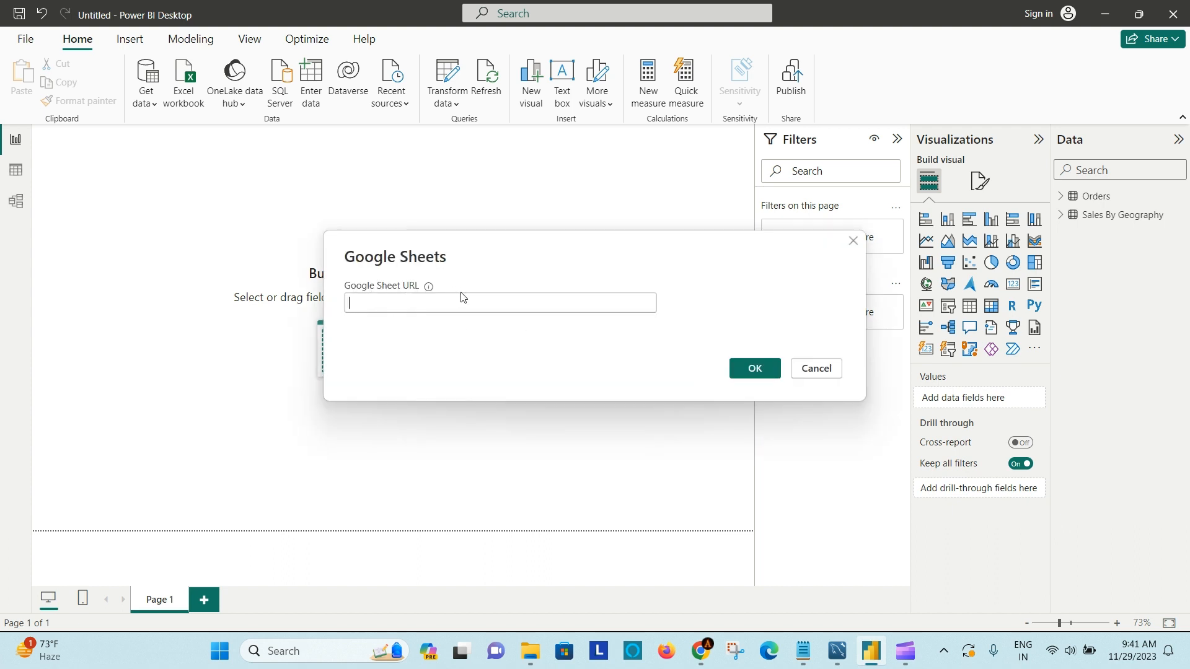
pyautogui.hotkey('ctrl', 'v')
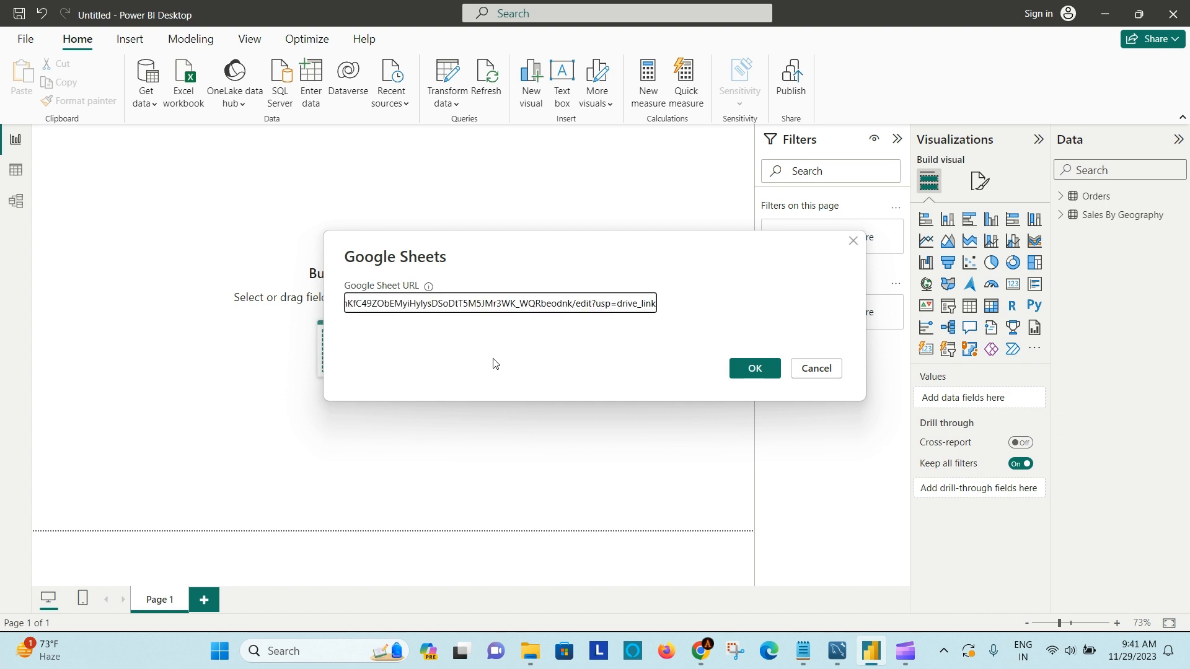
pyautogui.click(530, 368)
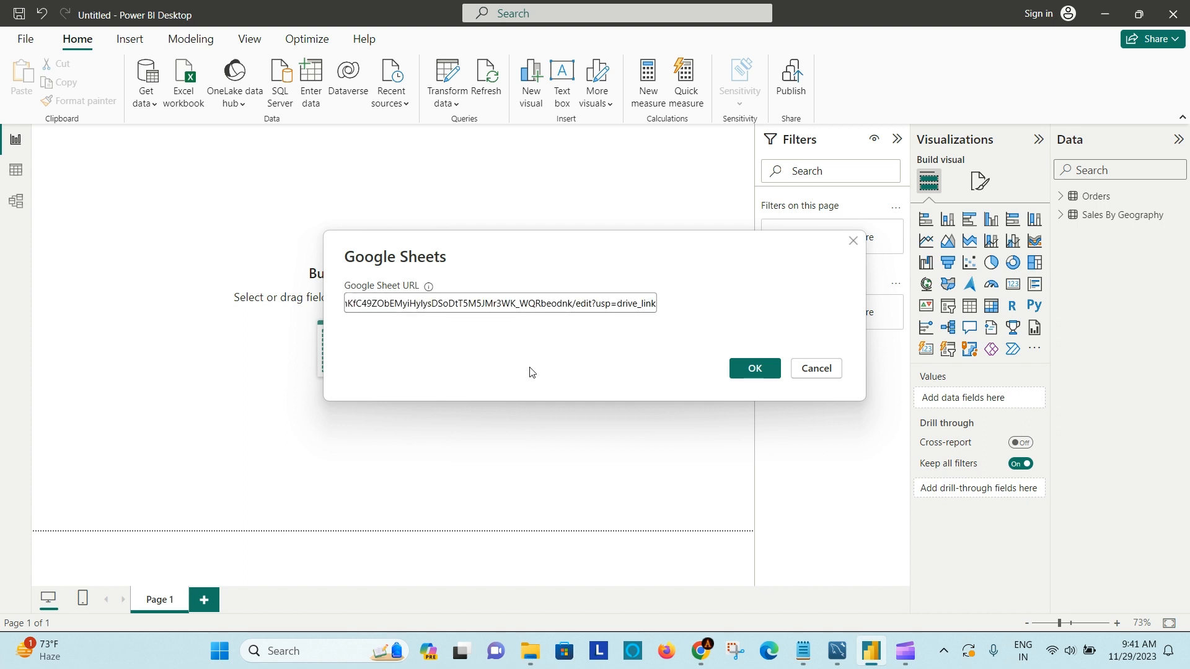
pyautogui.click(768, 372)
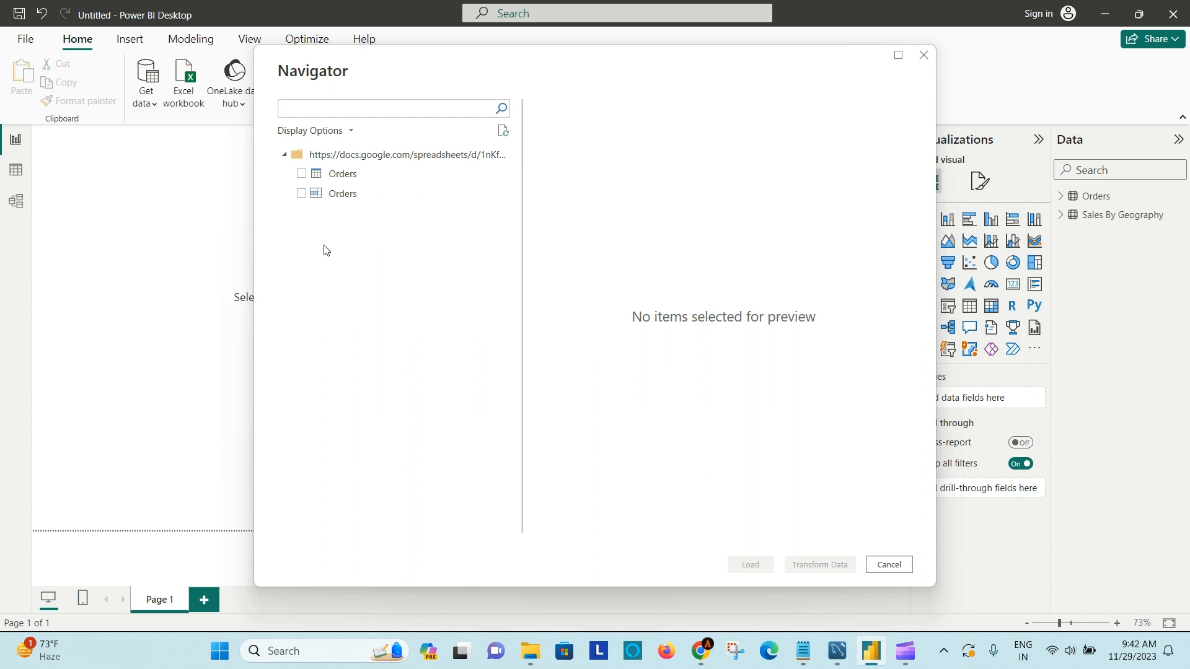
pyautogui.click(306, 180)
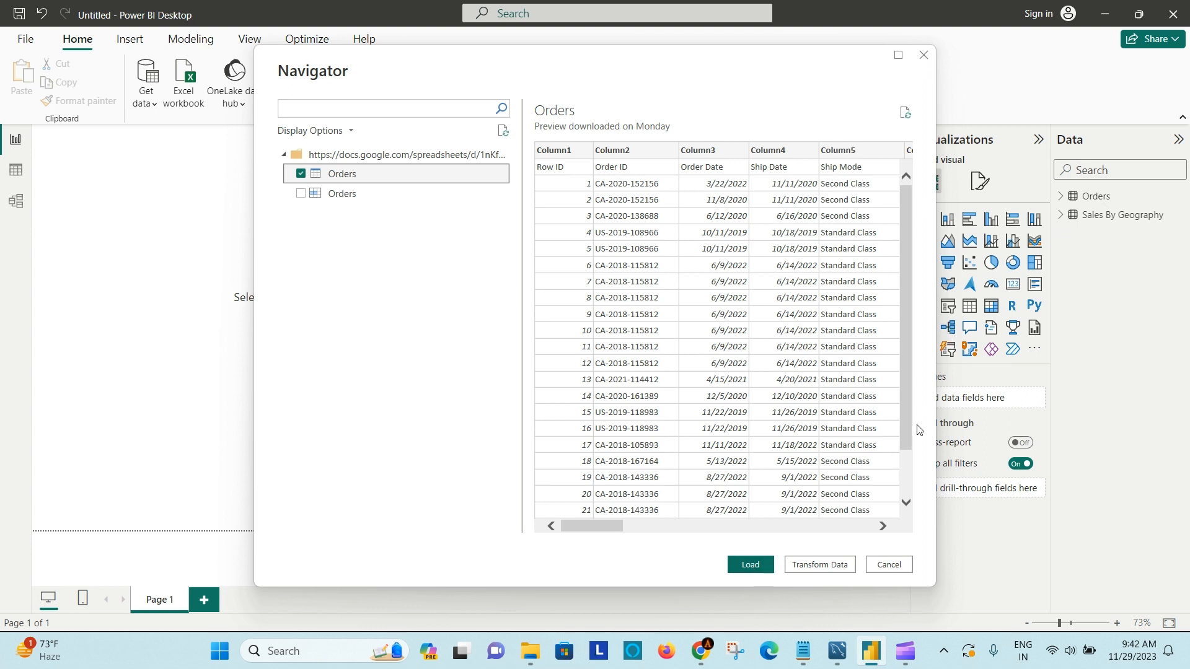
pyautogui.click(901, 566)
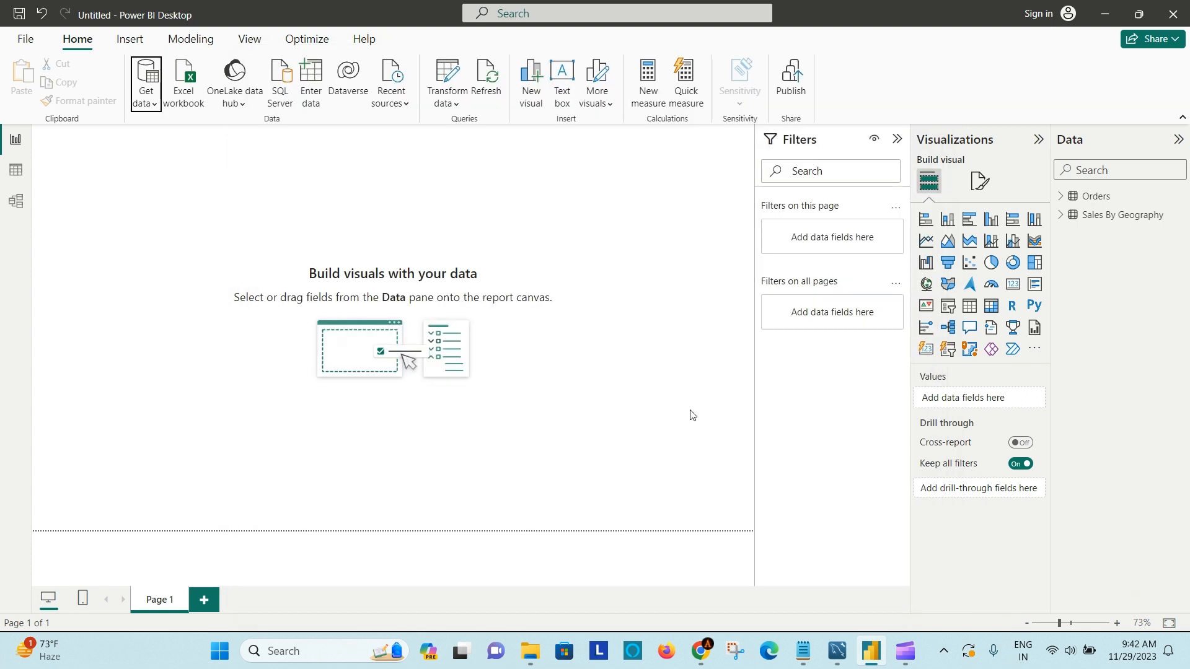
# - Review the Google Sheet and database lines in the How to Load Data notes
pyautogui.click(793, 660)
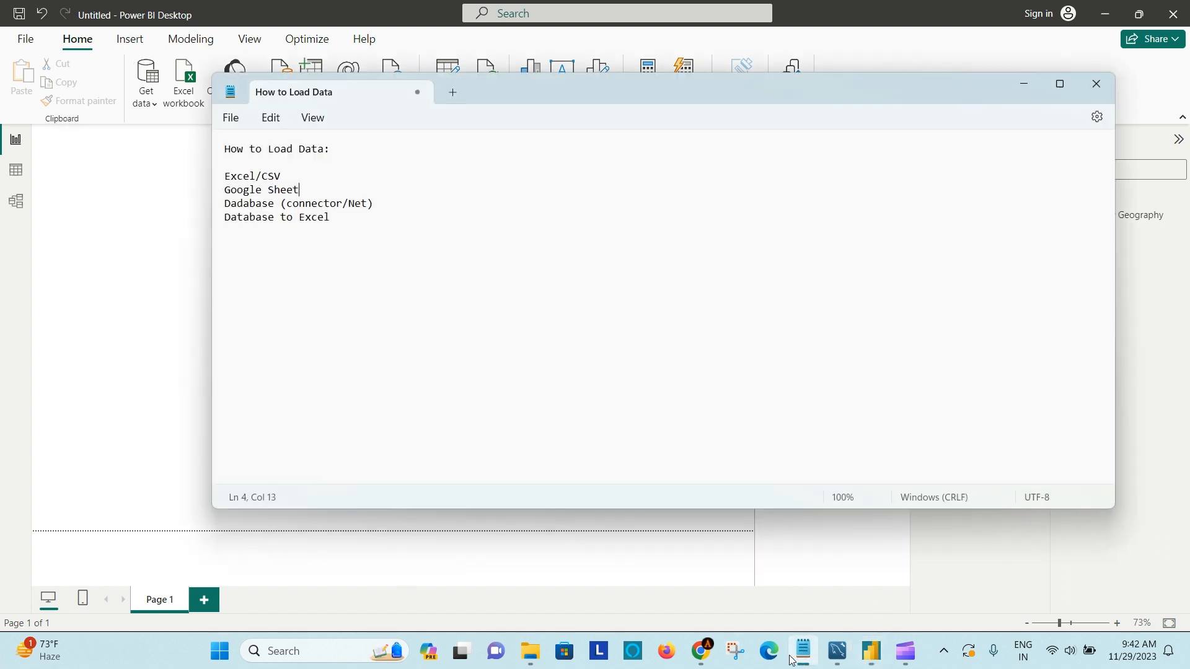
pyautogui.click(319, 189)
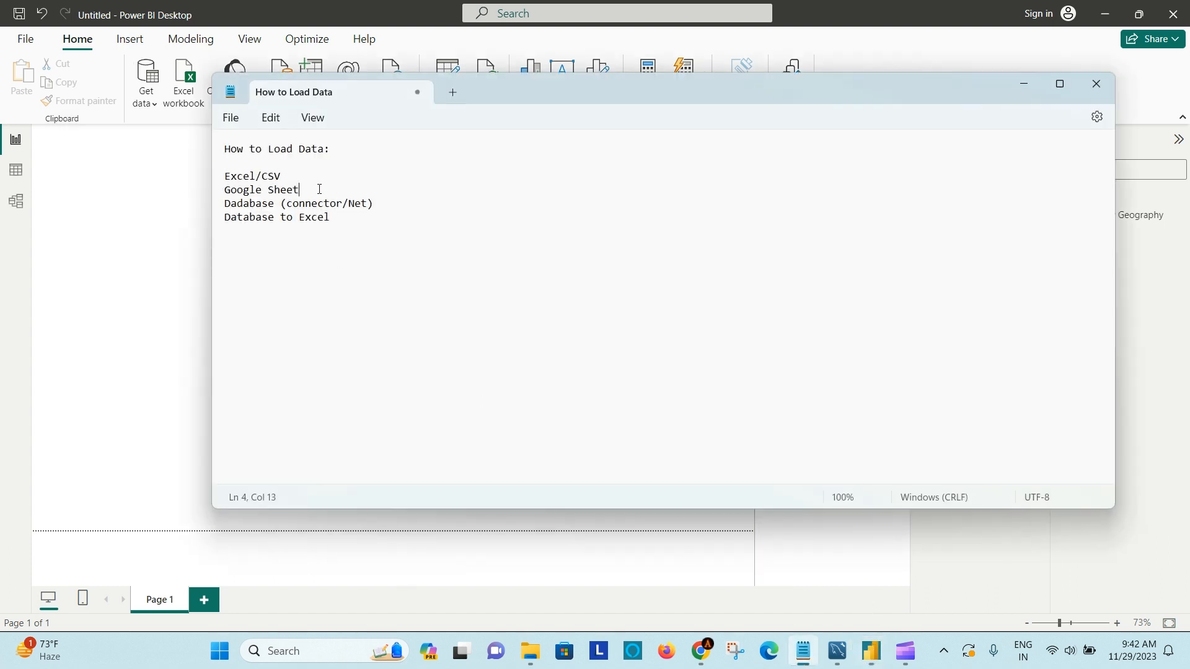
pyautogui.click(398, 203)
# - Switch to MySQL Workbench, open the Local instance MySQL80 connection and look through the Basic1, SQL File 3 and movies_csv queries
pyautogui.click(838, 650)
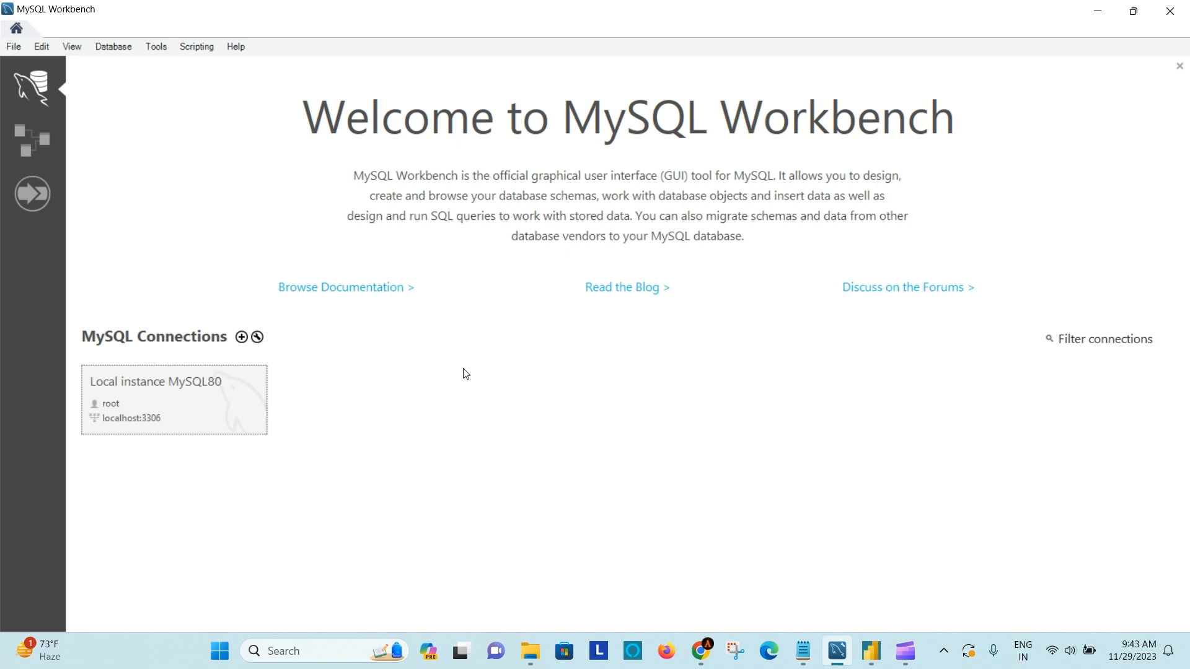
pyautogui.click(190, 407)
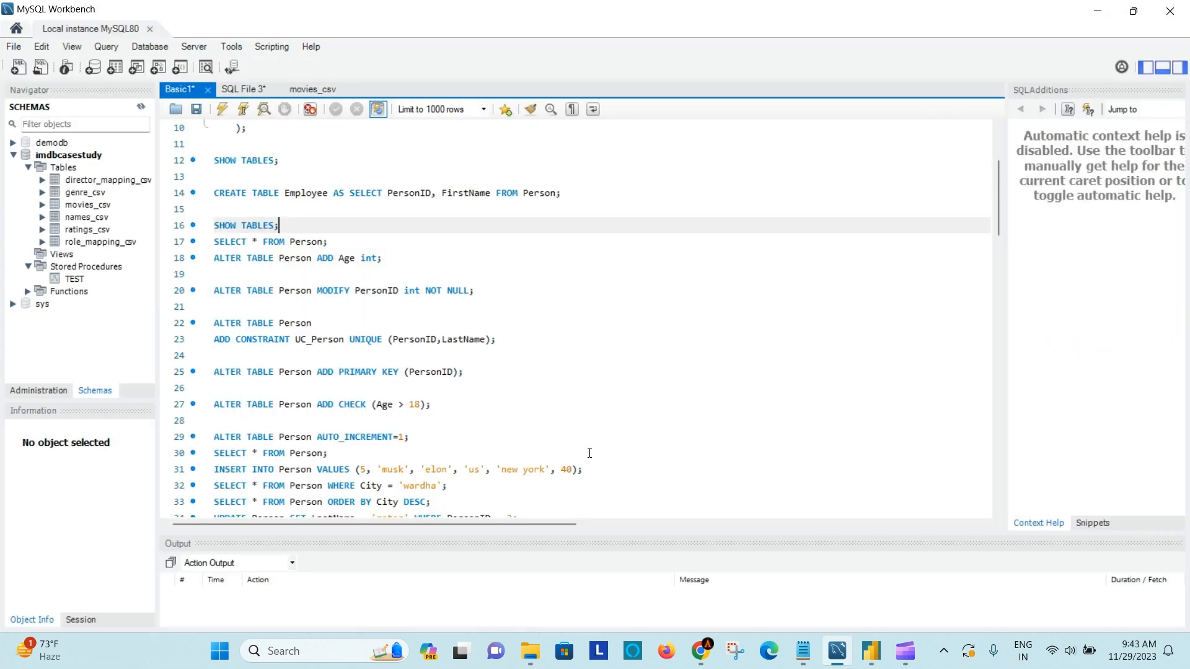
pyautogui.click(458, 235)
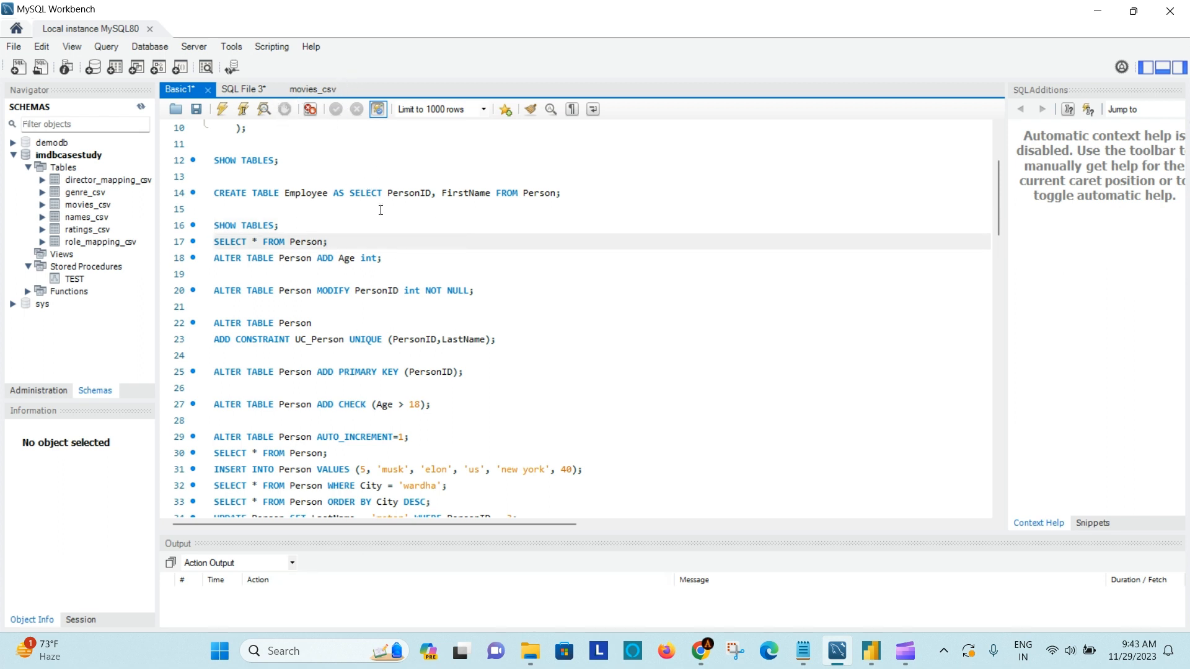
pyautogui.press('Up')
pyautogui.click(236, 89)
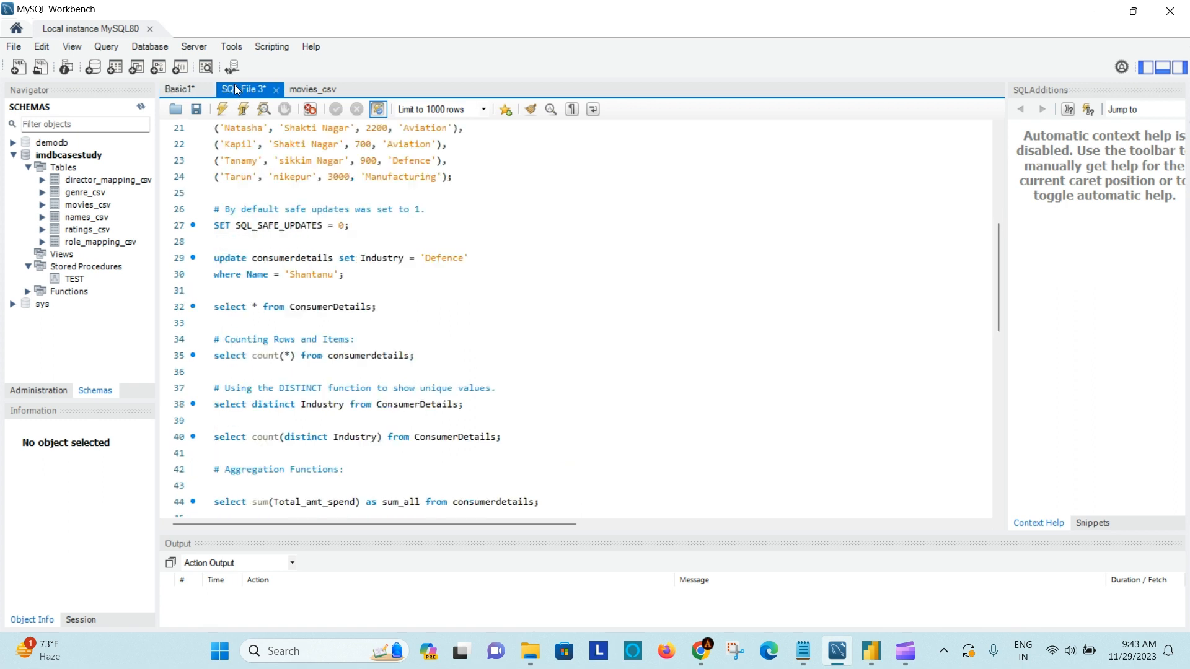
pyautogui.click(301, 89)
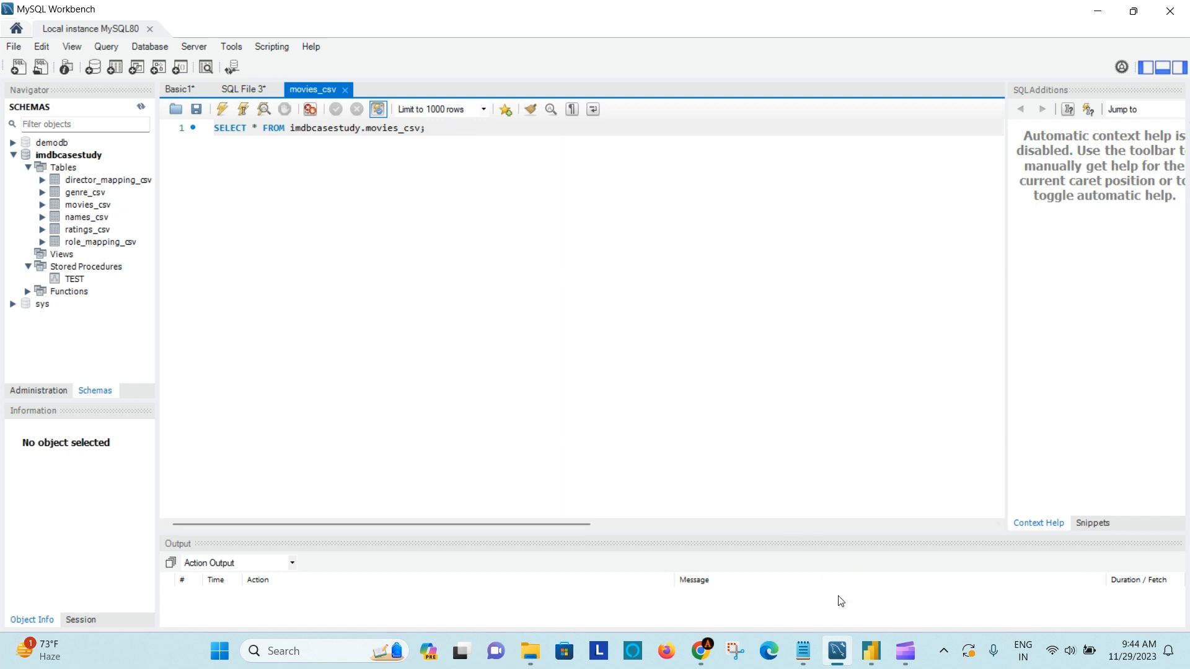
# - Switch to Power BI Desktop, search all data sources for "mysql" and start a MySQL database connection
pyautogui.click(871, 652)
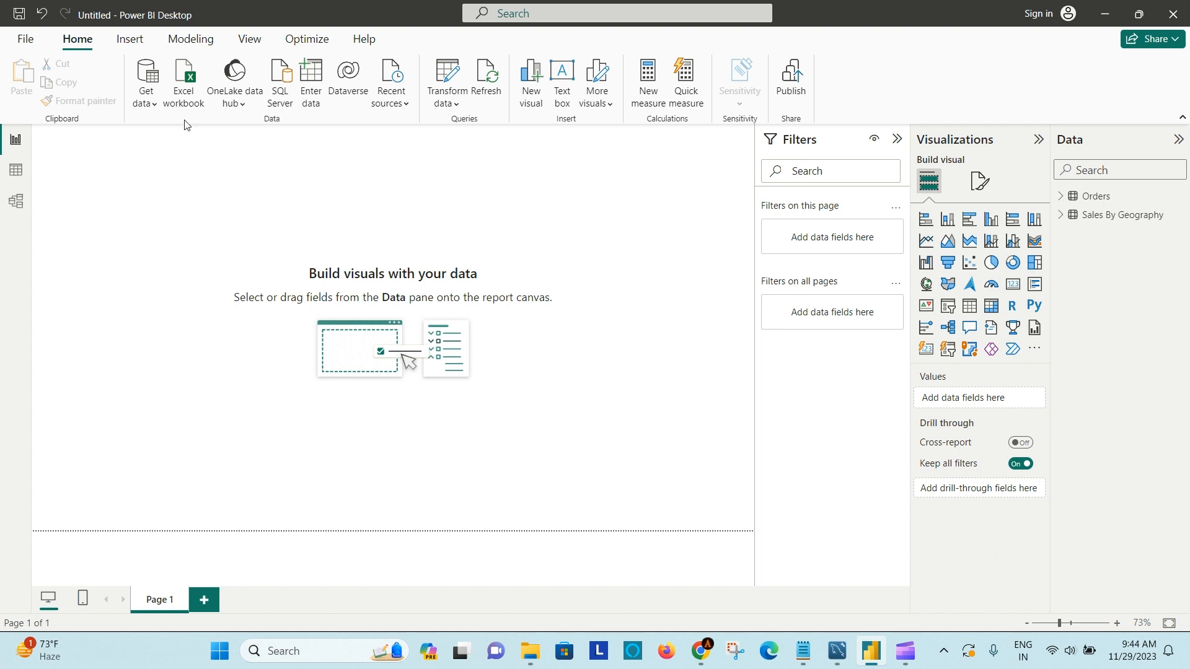
pyautogui.click(154, 109)
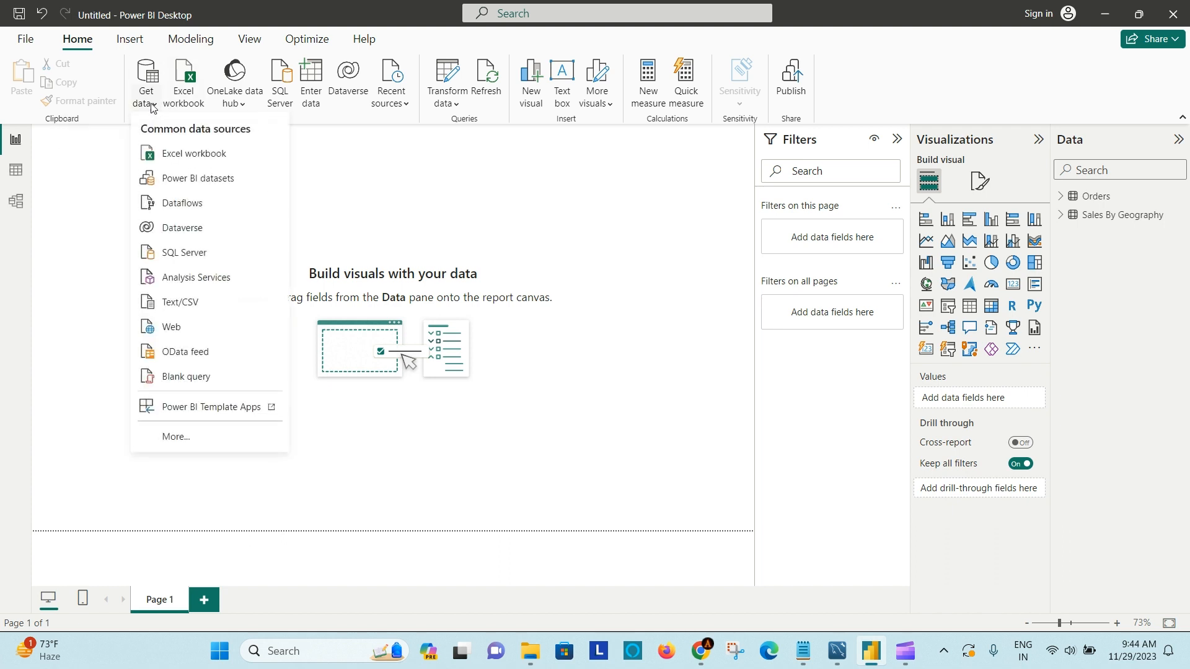
pyautogui.click(179, 436)
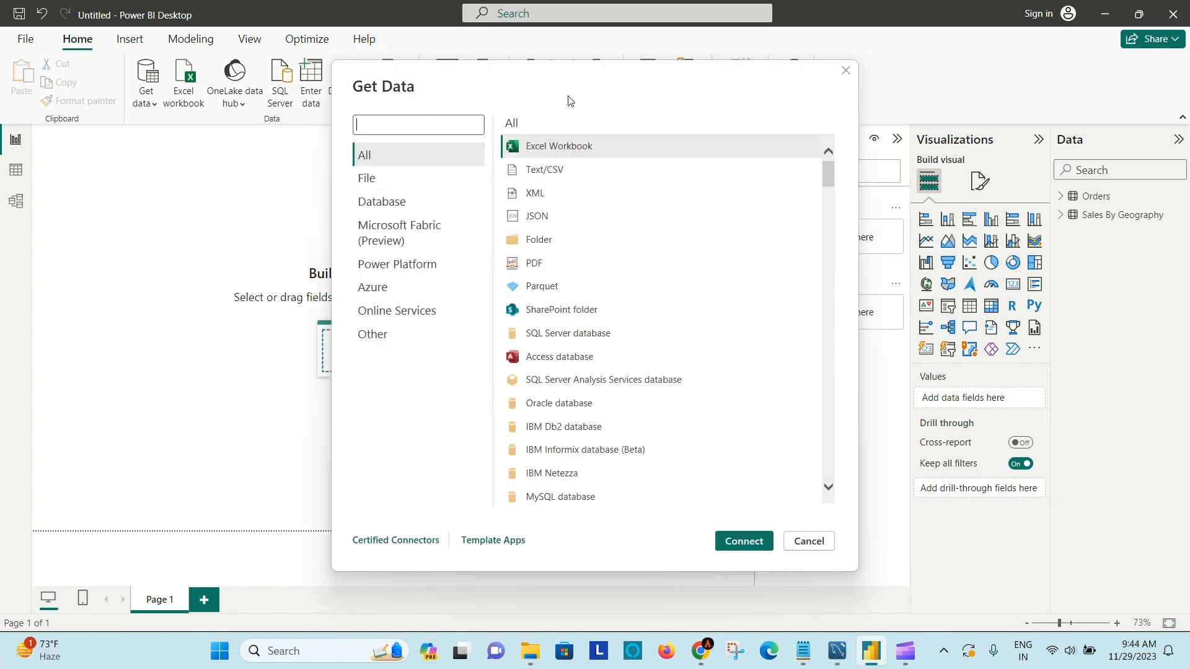
pyautogui.write('mysql')
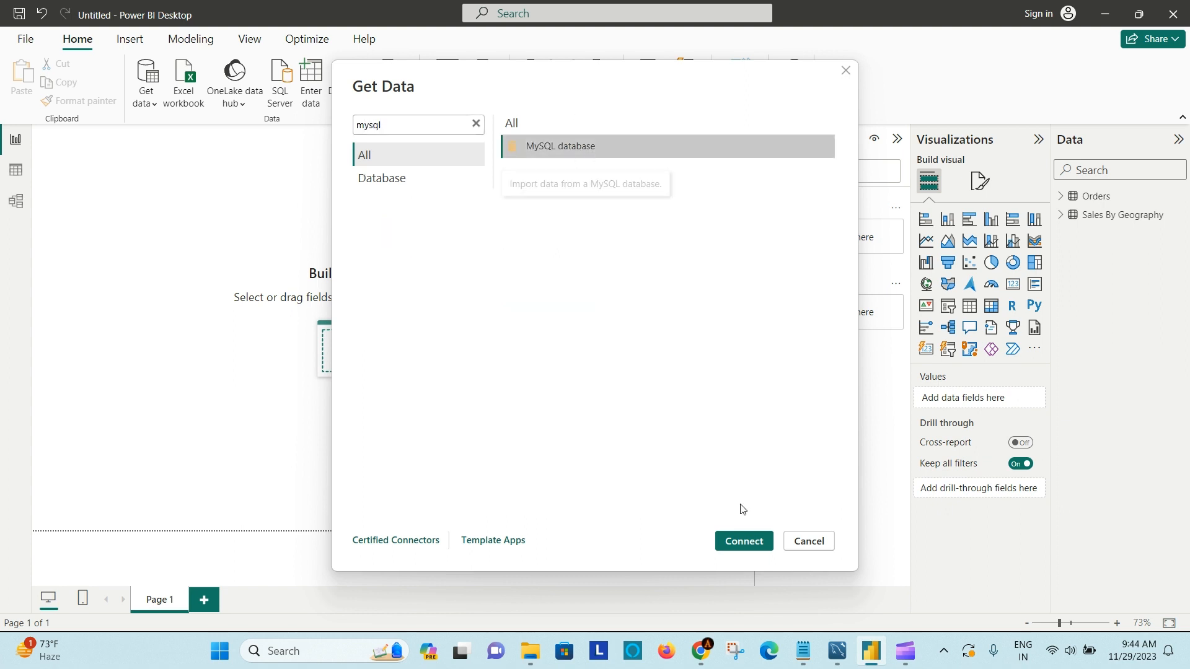
pyautogui.click(746, 541)
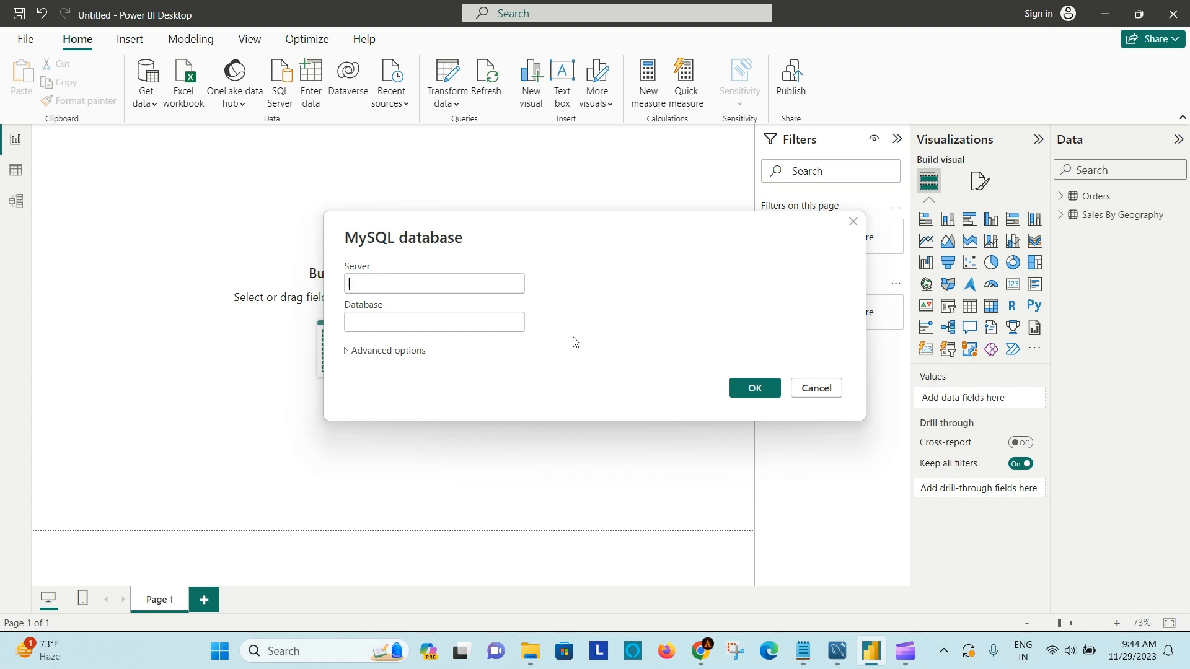
# - Copy the hostname localhost from MySQL Workbench's Connect to Database settings and enter it as the MySQL server in Power BI Desktop
pyautogui.click(837, 650)
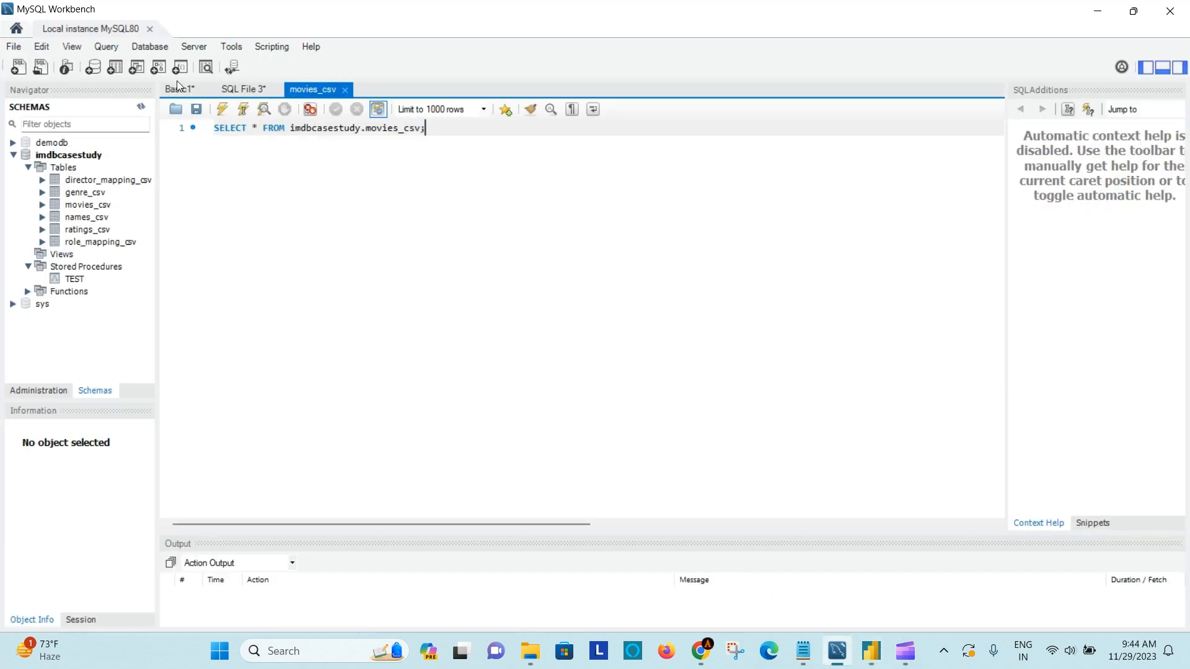
pyautogui.click(148, 48)
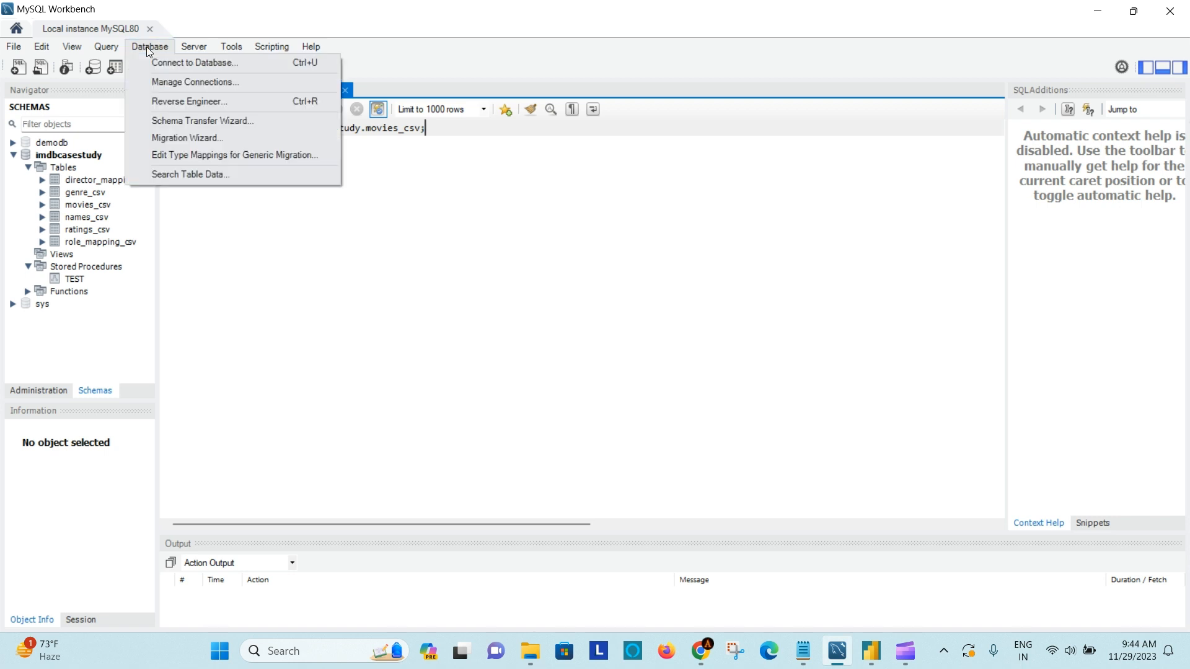
pyautogui.click(194, 65)
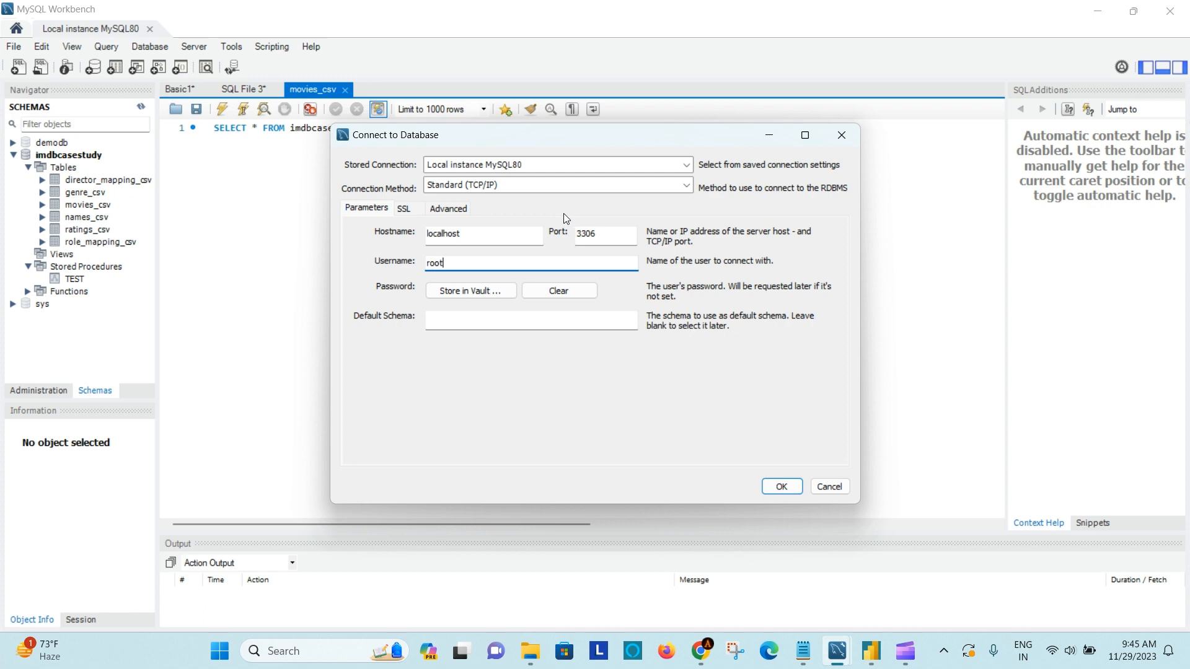
pyautogui.doubleClick(446, 234)
pyautogui.hotkey('ctrl', 'c')
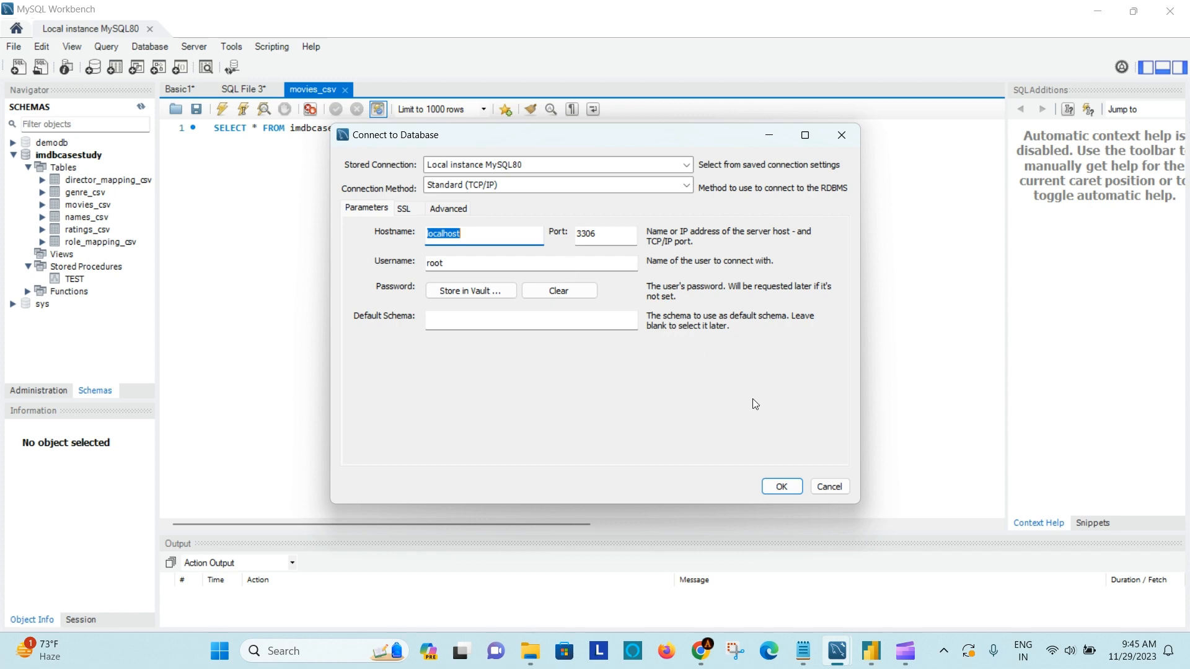
pyautogui.click(871, 652)
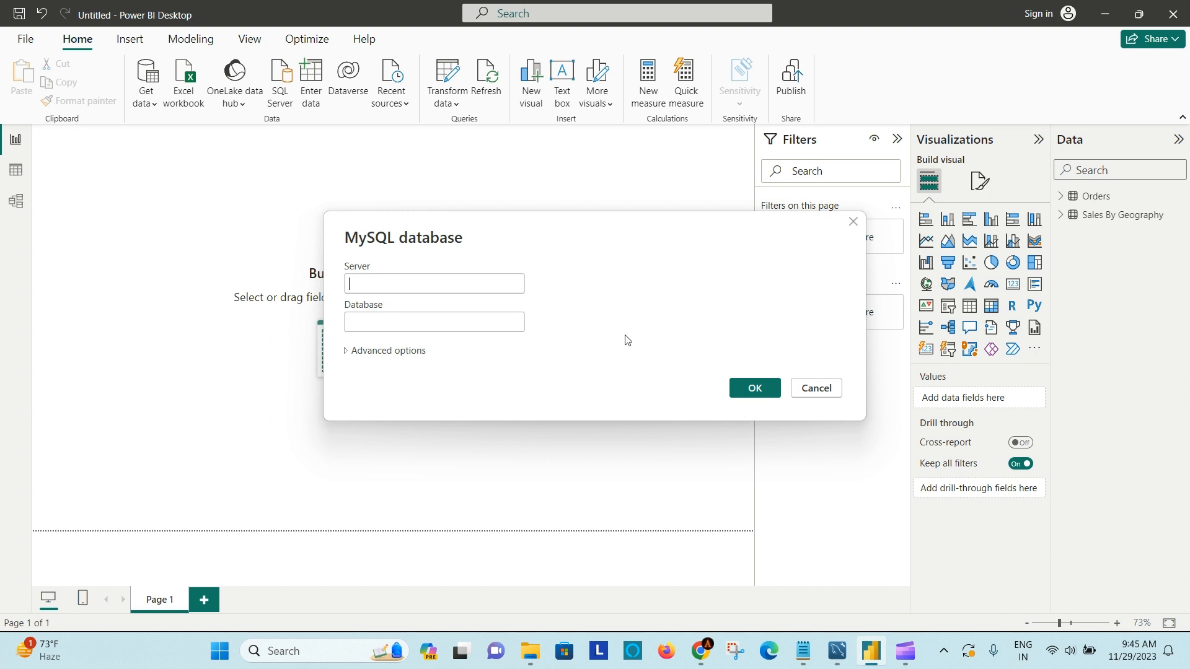
pyautogui.hotkey('ctrl', 'v')
pyautogui.click(685, 314)
# - Switch to MySQL Workbench, review the hostname, port and username of the Local instance MySQL80 connection, and connect with those settings
pyautogui.click(836, 651)
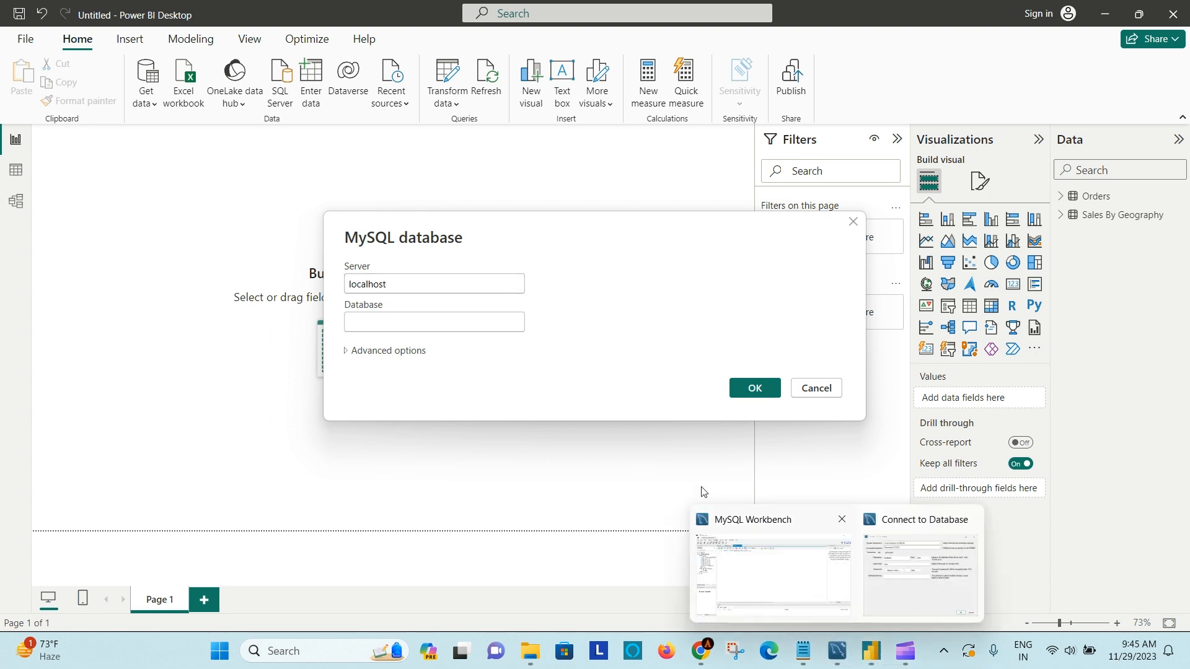
pyautogui.click(822, 580)
pyautogui.click(462, 233)
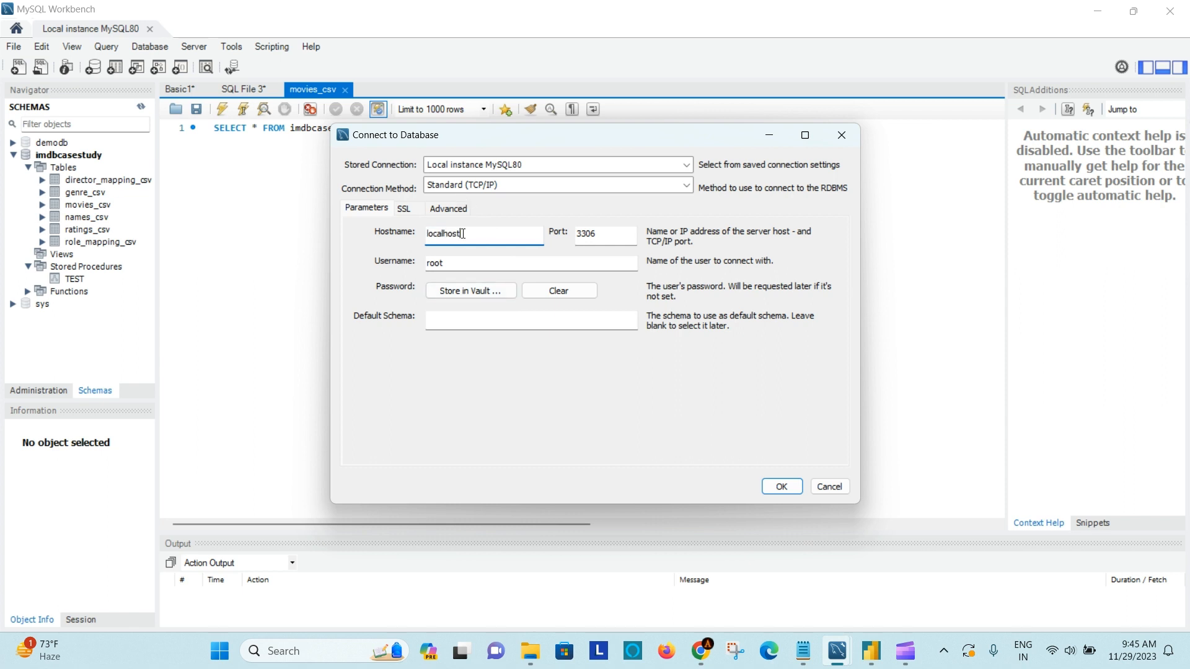
pyautogui.click(600, 233)
pyautogui.click(459, 267)
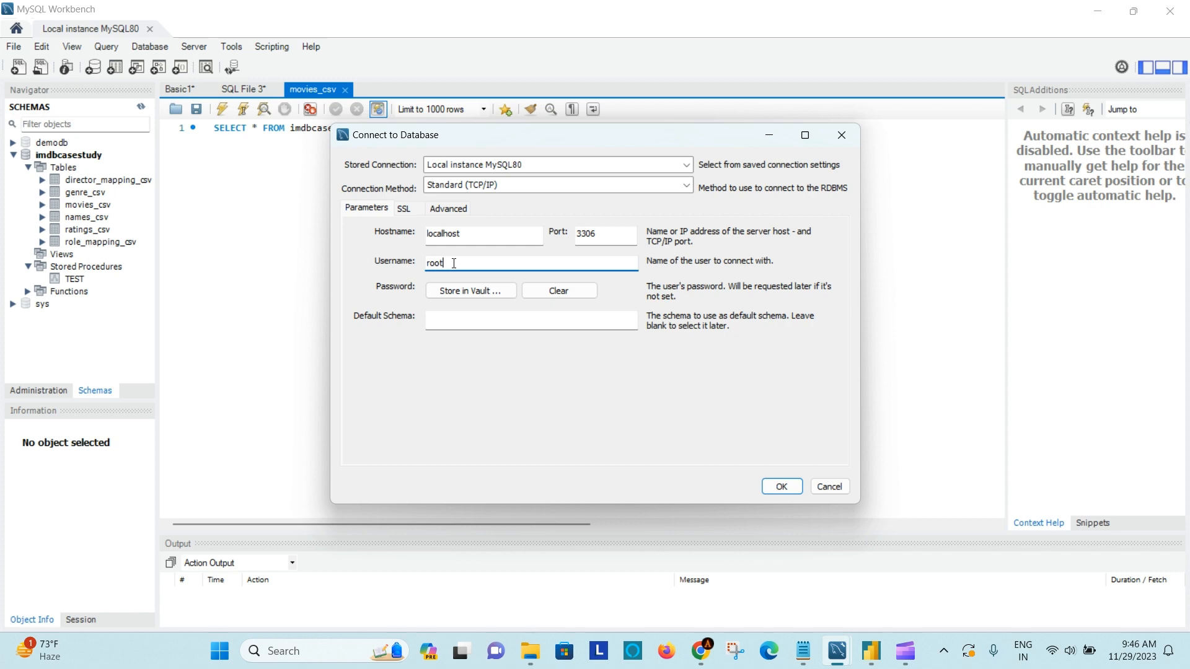
pyautogui.click(782, 488)
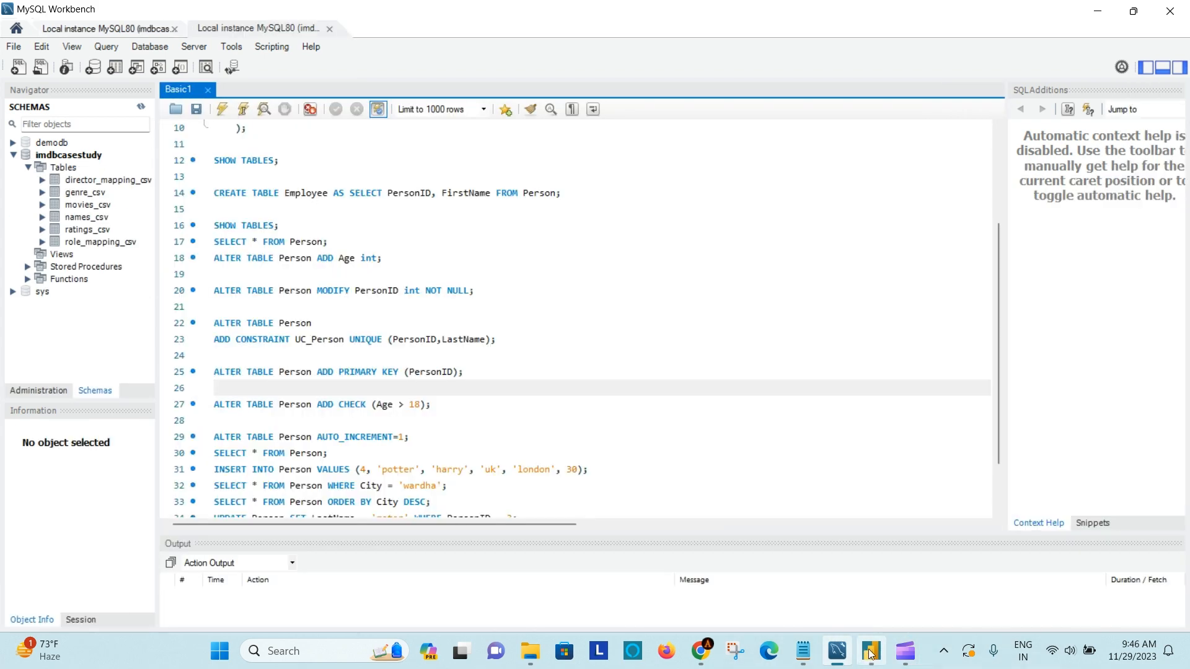
# - Copy the imdbcasestudy schema name in MySQL Workbench and enter it as the database of Power BI Desktop's MySQL connection
pyautogui.click(872, 652)
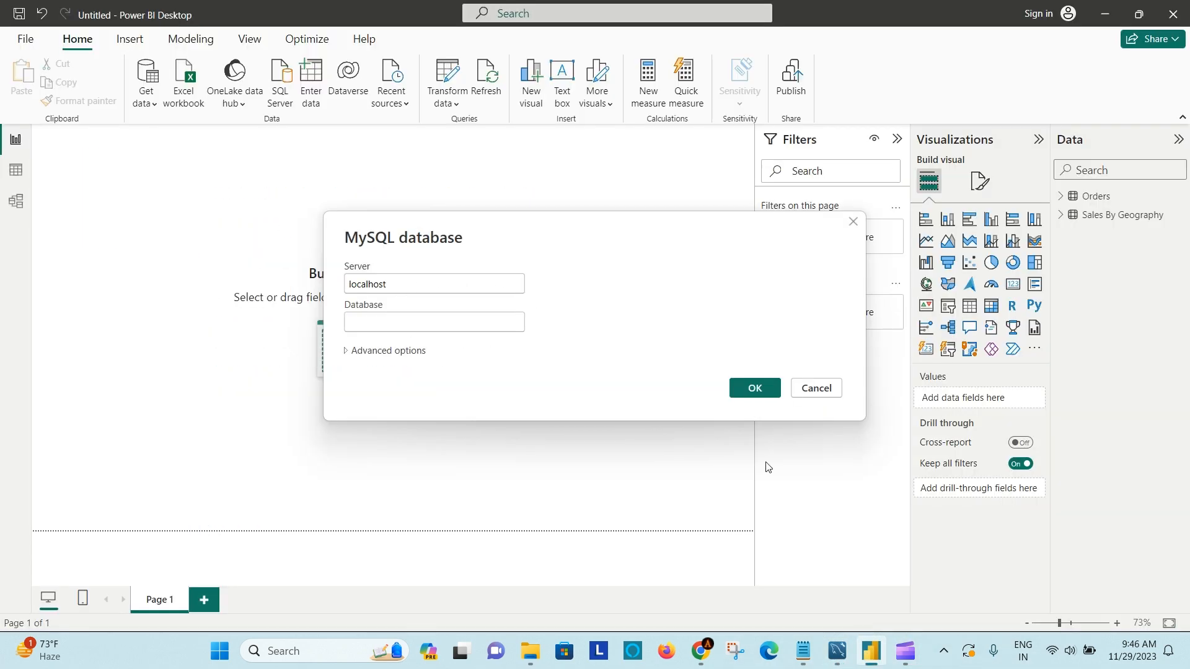
pyautogui.click(836, 651)
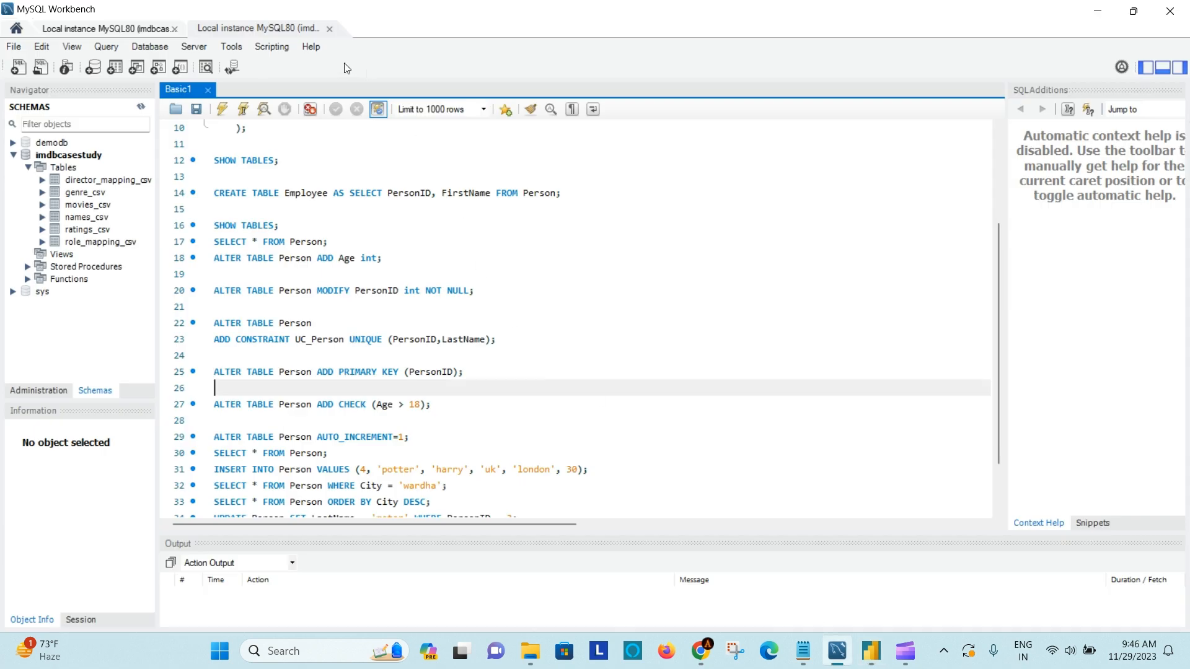
pyautogui.click(68, 155)
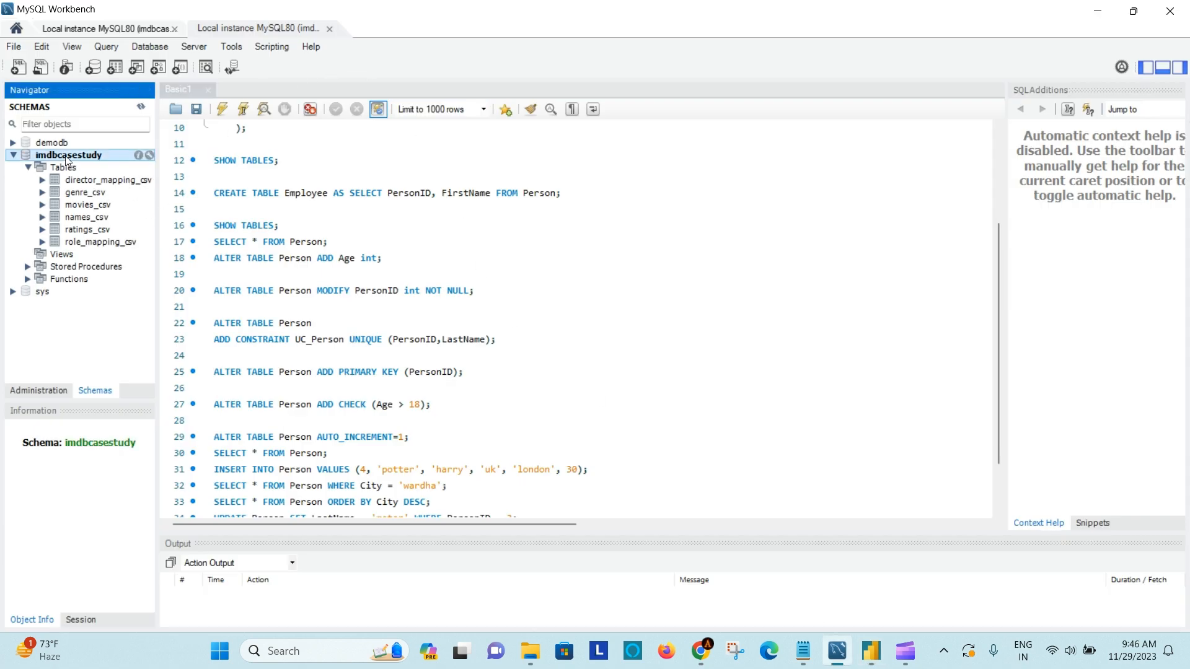
pyautogui.rightClick(67, 157)
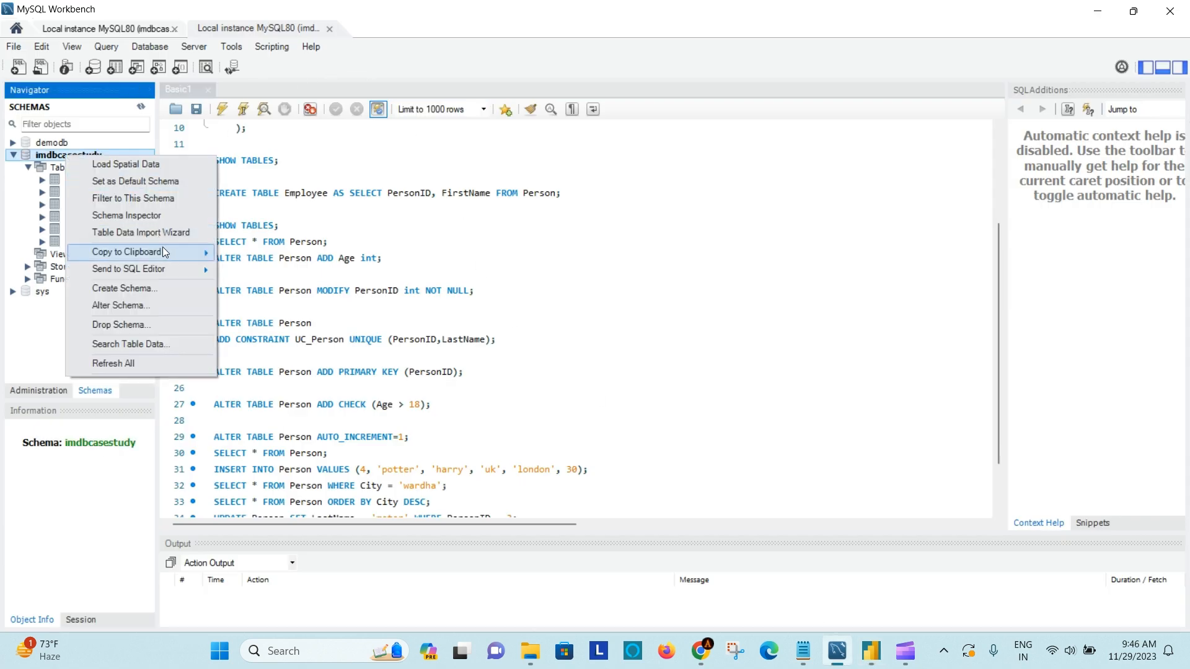
pyautogui.moveTo(162, 250)
pyautogui.click(260, 254)
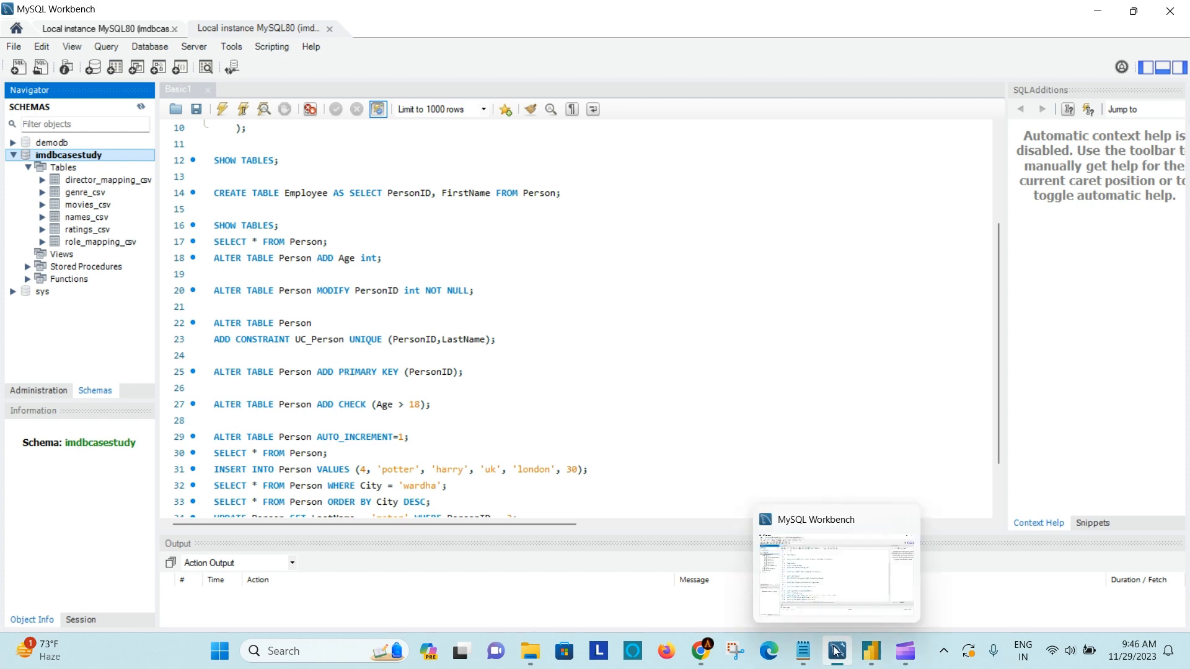
pyautogui.click(871, 651)
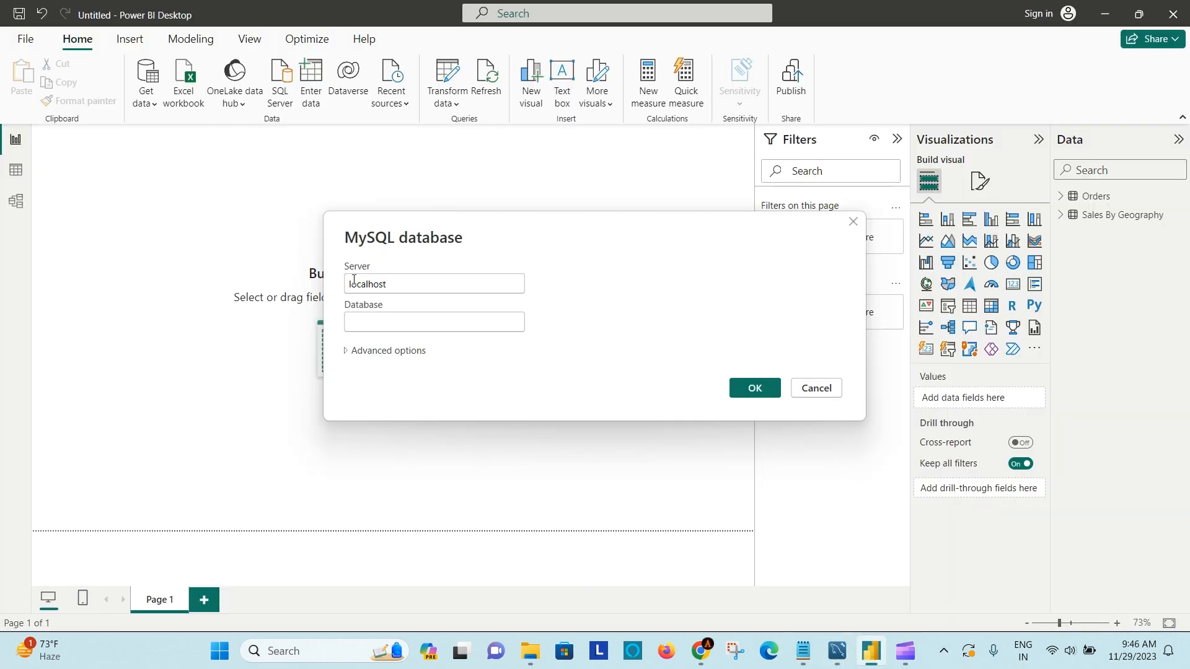
pyautogui.click(388, 321)
pyautogui.write('imdbcasestudy')
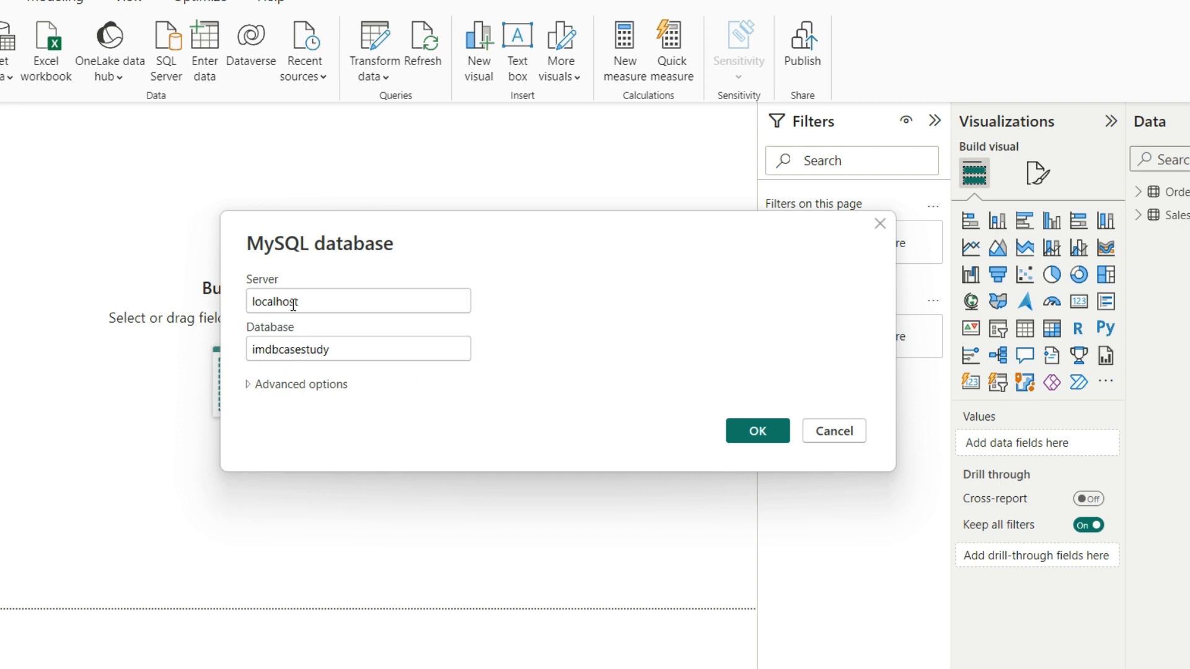
# - Look over the advanced options of the MySQL connection and connect to the imdbcasestudy database on localhost
pyautogui.click(252, 391)
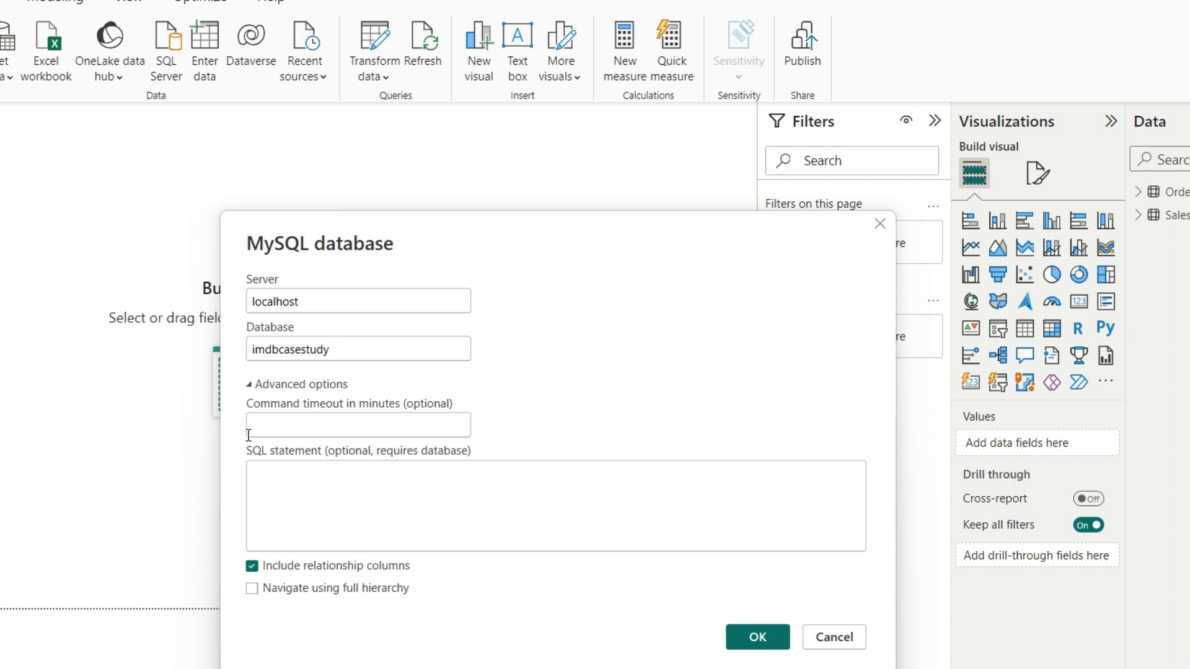
pyautogui.click(250, 385)
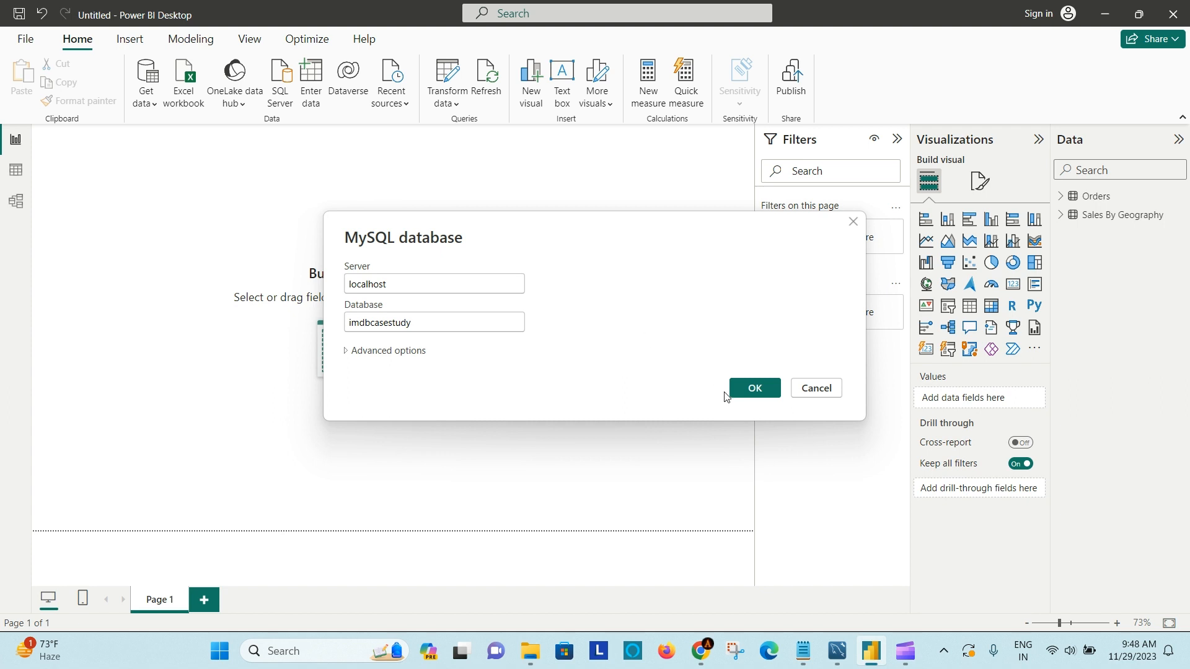
pyautogui.click(755, 395)
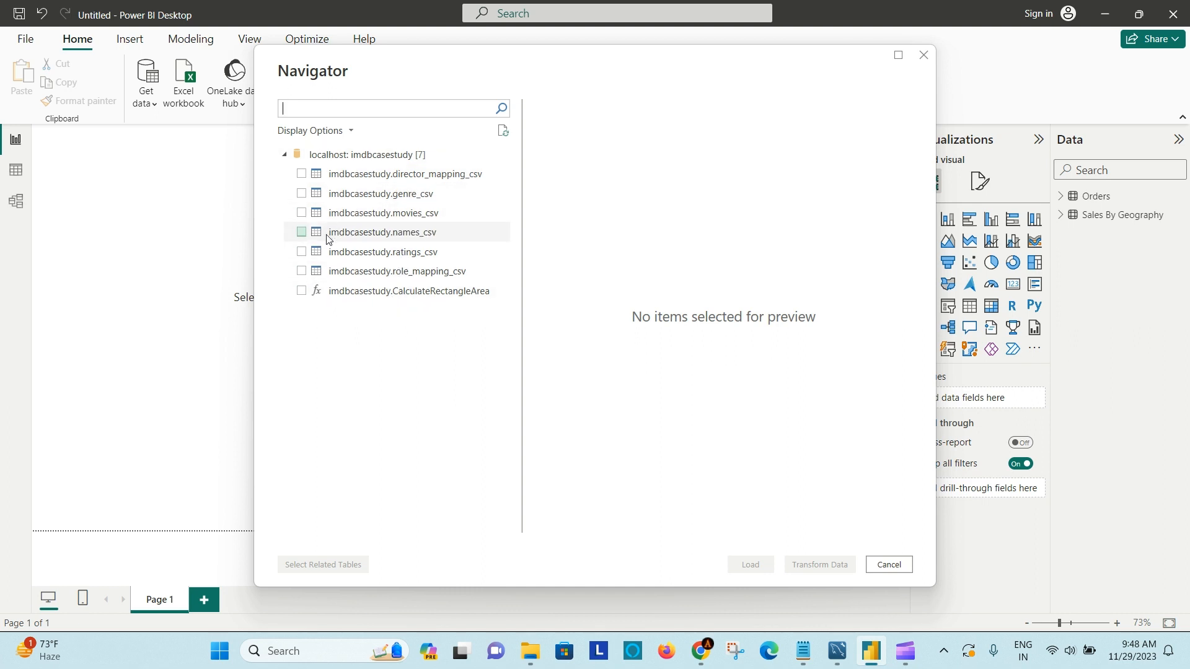
# - Preview and load the imdbcasestudy.movies_csv table, and list its fields in the data model
pyautogui.click(301, 213)
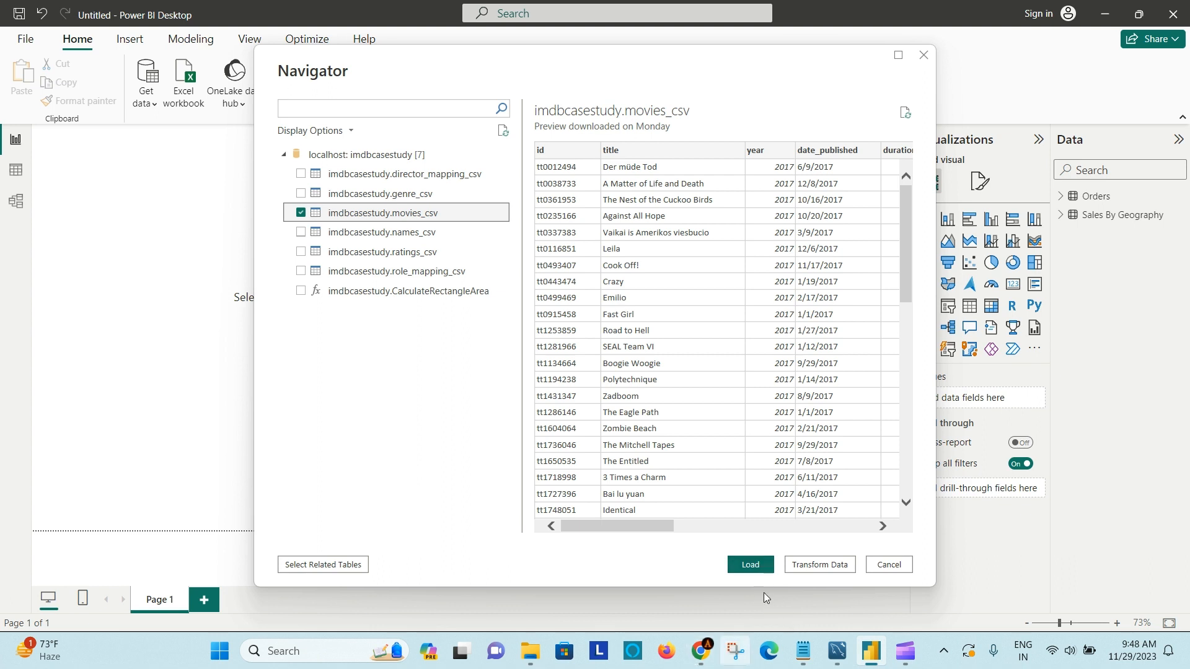
pyautogui.click(750, 565)
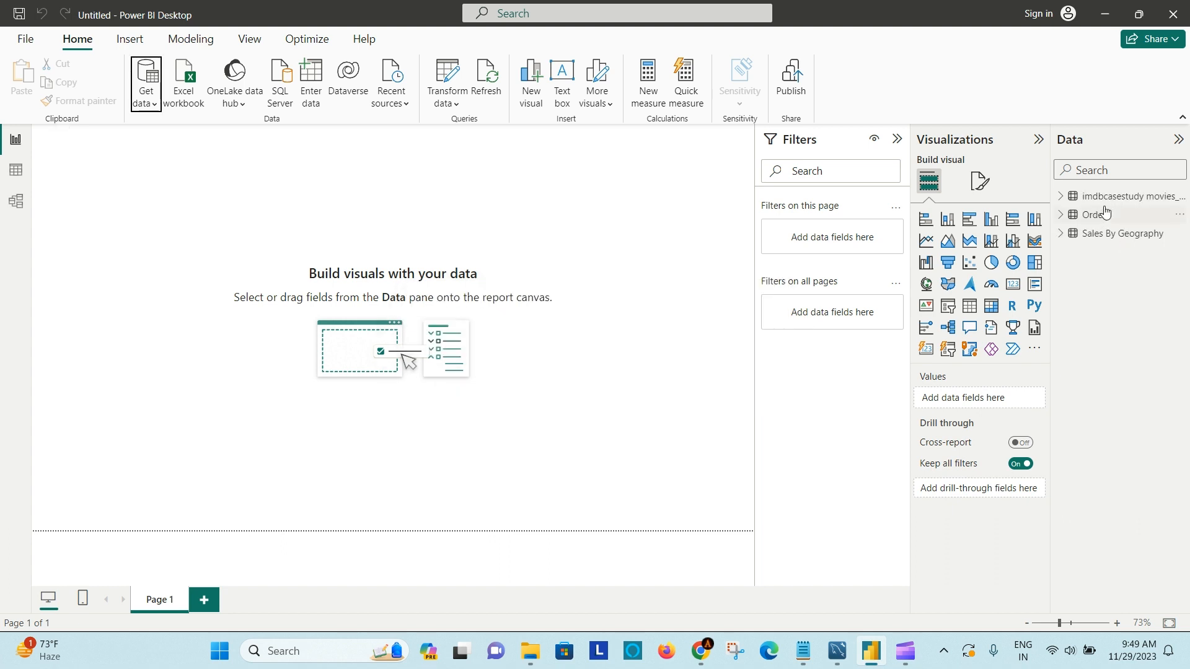
pyautogui.click(1063, 198)
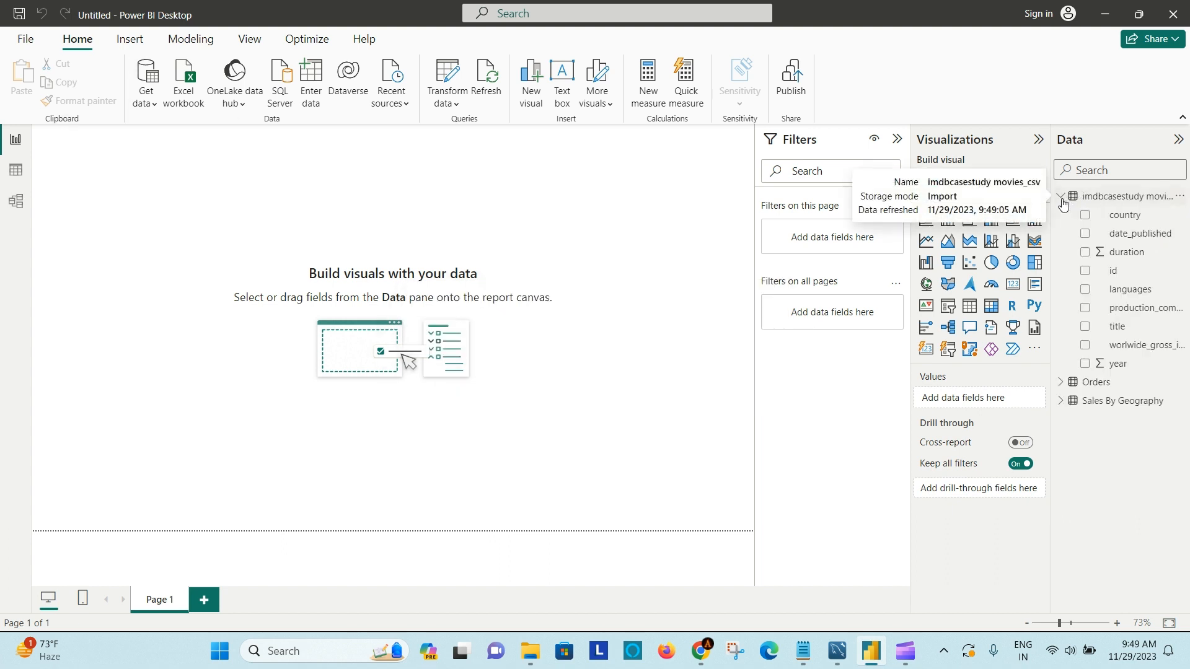
# - Switch to Chrome to view the MySQL Connector/NET download page and the Data To Info site, and return to Power BI Desktop
pyautogui.click(700, 651)
pyautogui.click(601, 10)
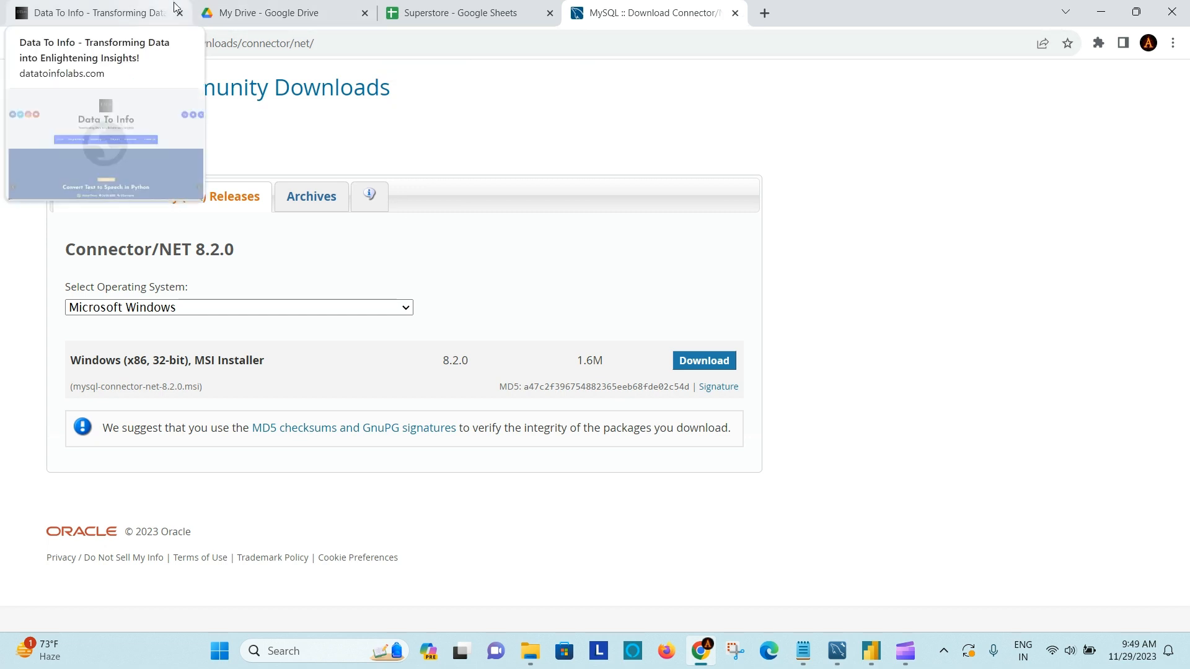
pyautogui.click(140, 12)
pyautogui.click(871, 651)
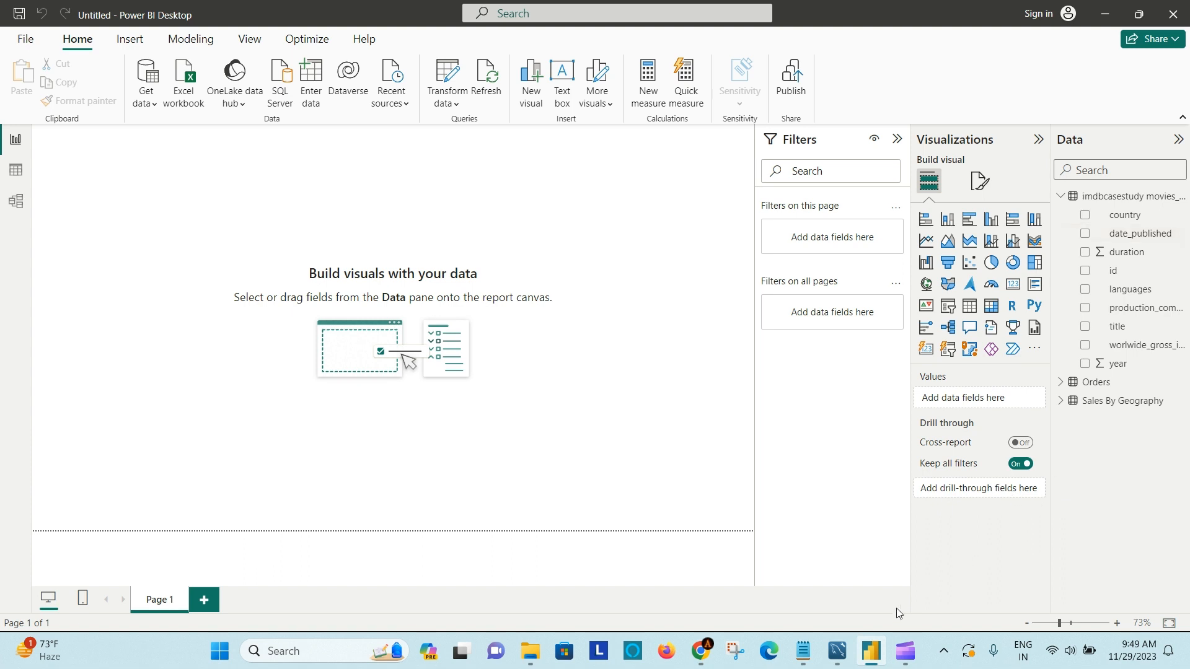
# - Open the How to Load Data notes in Notepad, review the Excel/CSV, database and Database to Excel lines, and minimize them
pyautogui.click(803, 650)
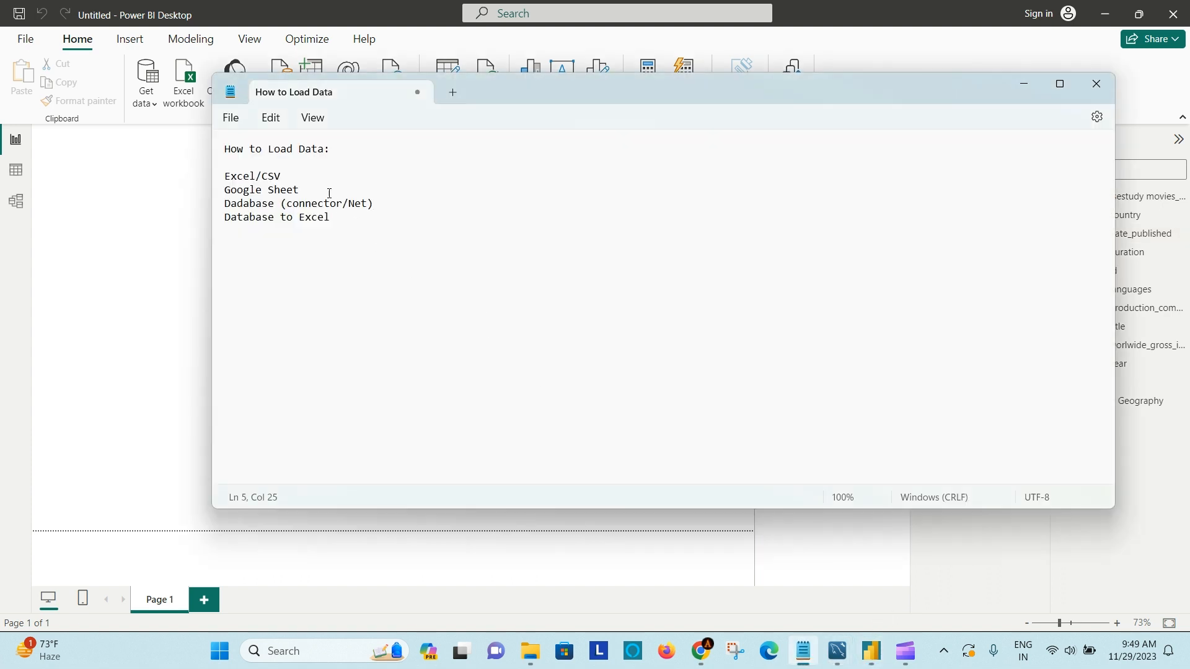
pyautogui.click(315, 176)
pyautogui.click(395, 205)
pyautogui.click(369, 214)
pyautogui.click(1025, 91)
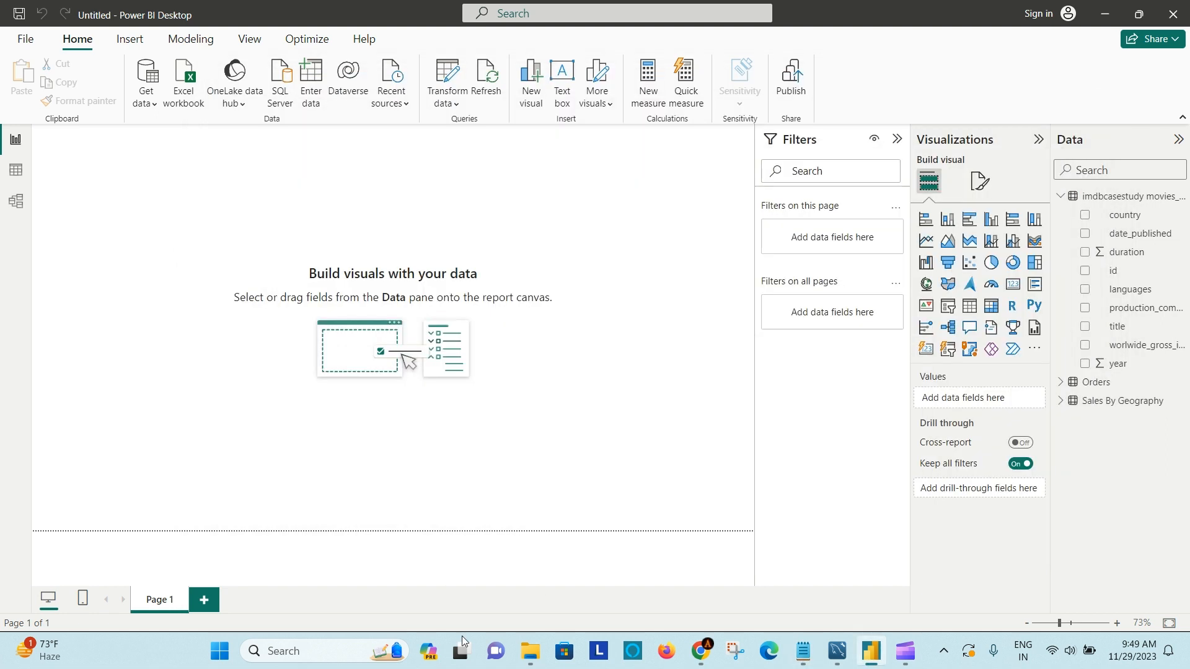
# - Open a blank workbook in Excel, view the database sources available for data import, and close Excel
pyautogui.click(289, 653)
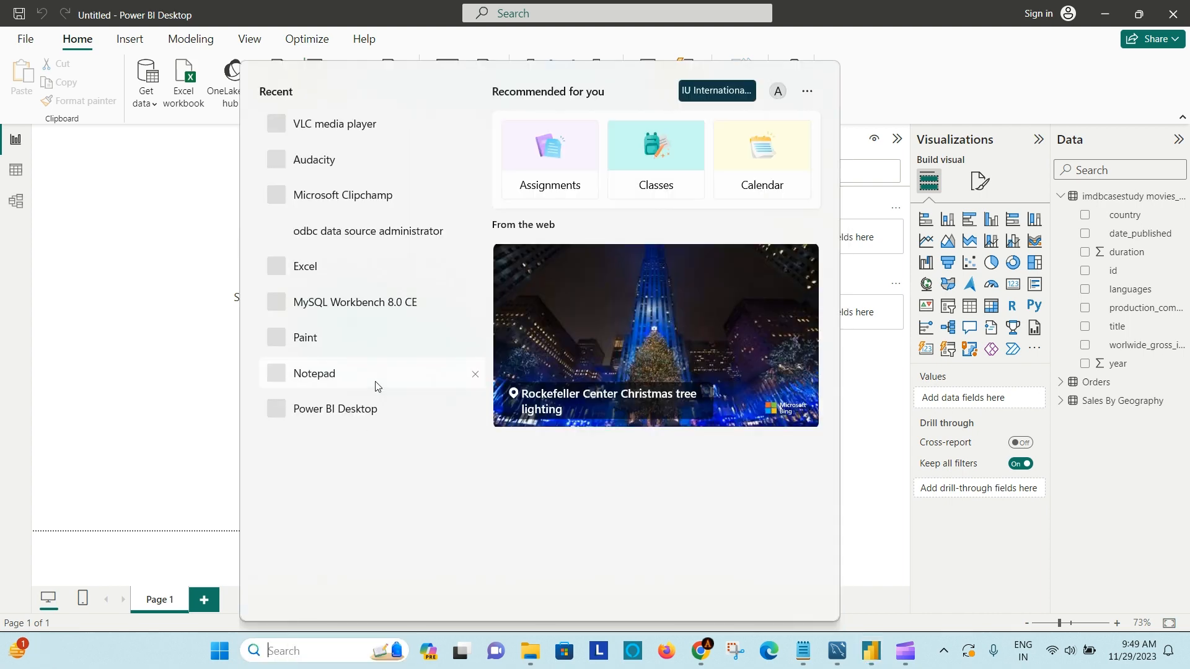
pyautogui.click(405, 267)
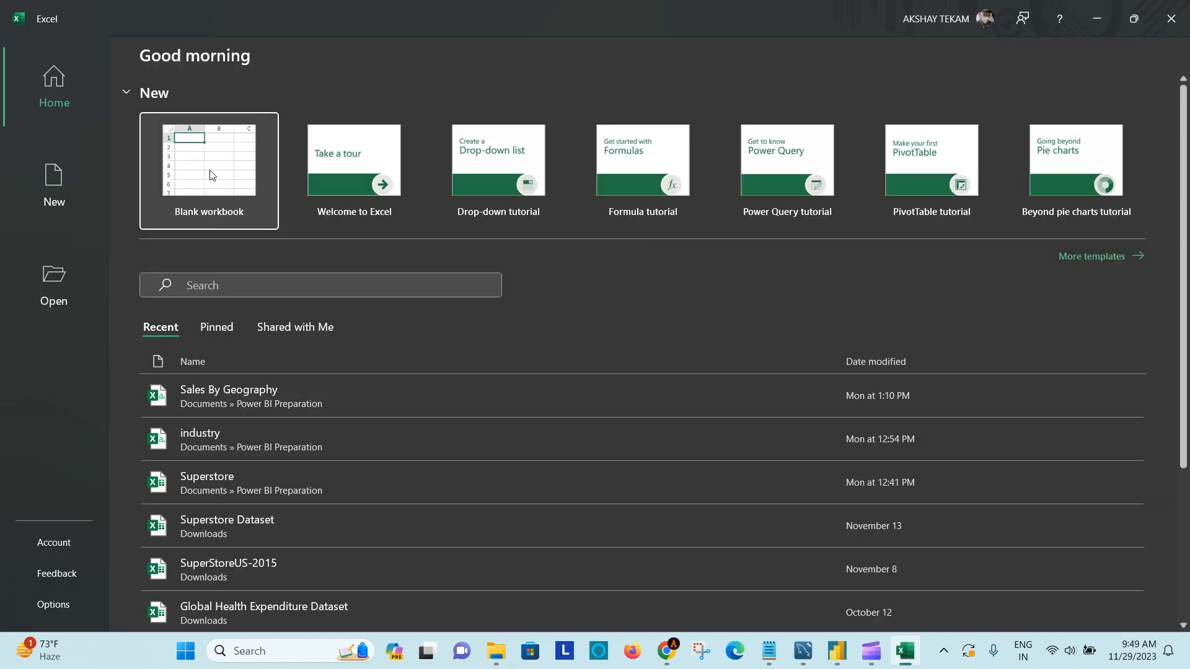
pyautogui.press('Return')
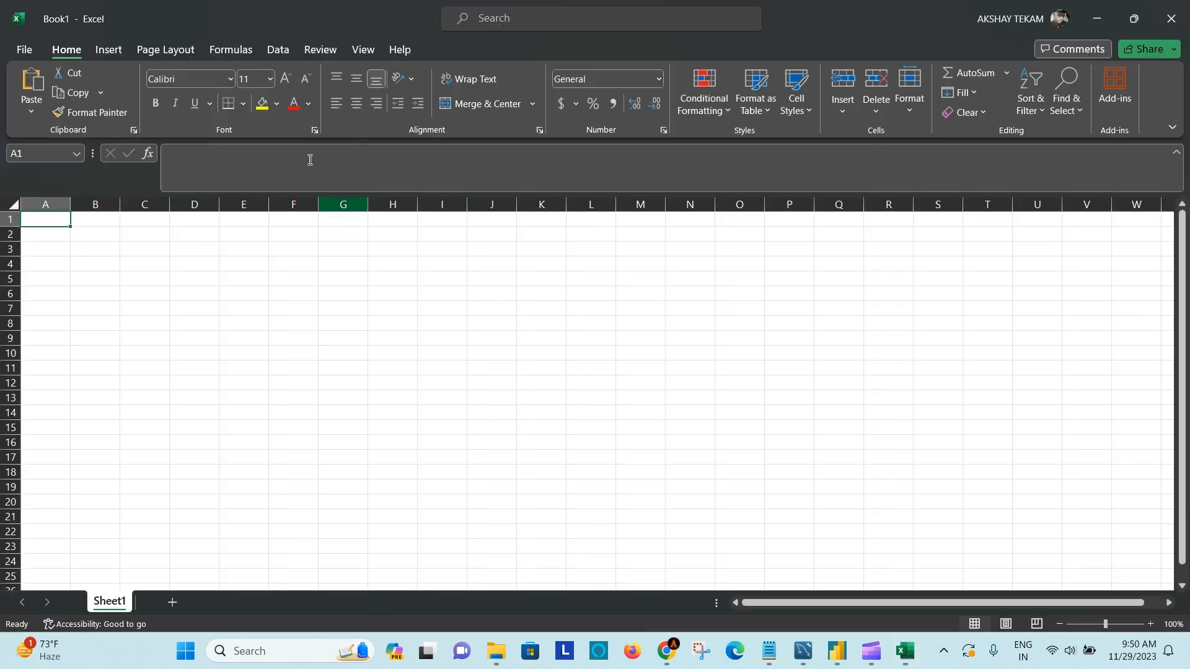
pyautogui.click(273, 51)
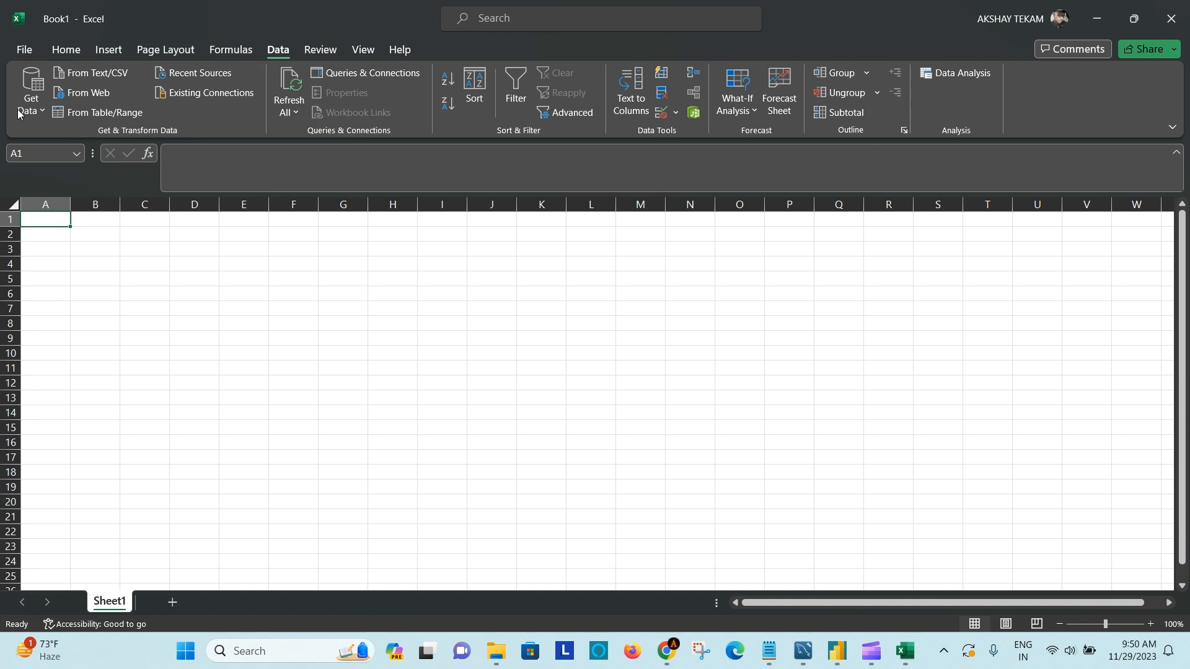
pyautogui.click(42, 112)
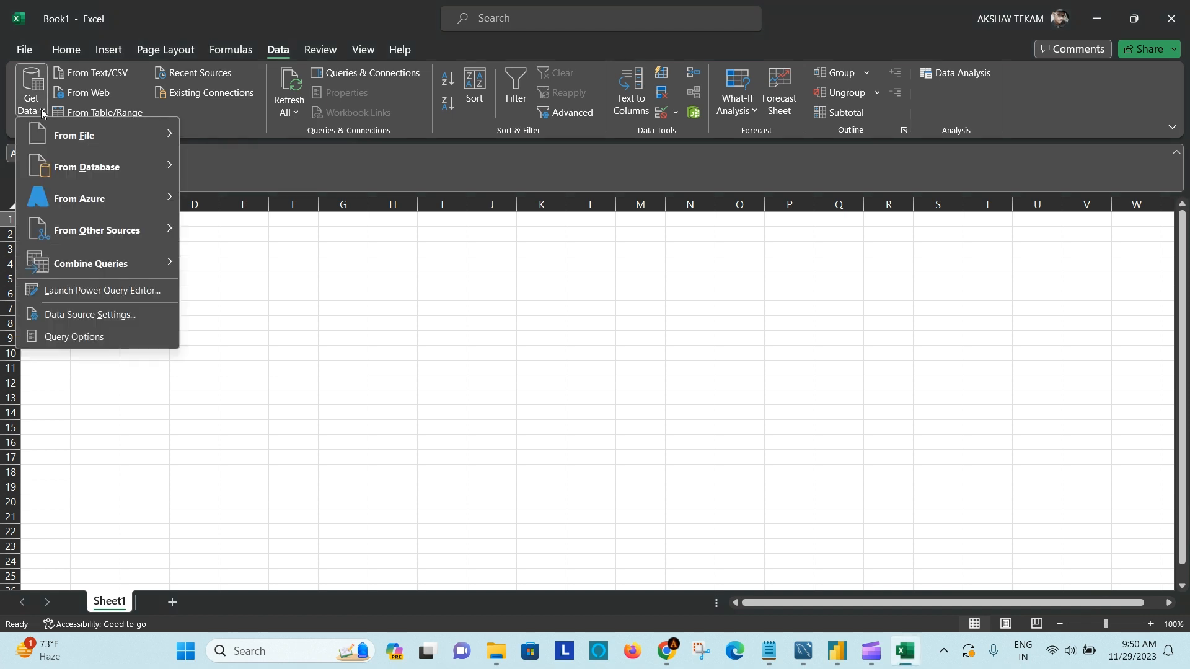
pyautogui.moveTo(90, 166)
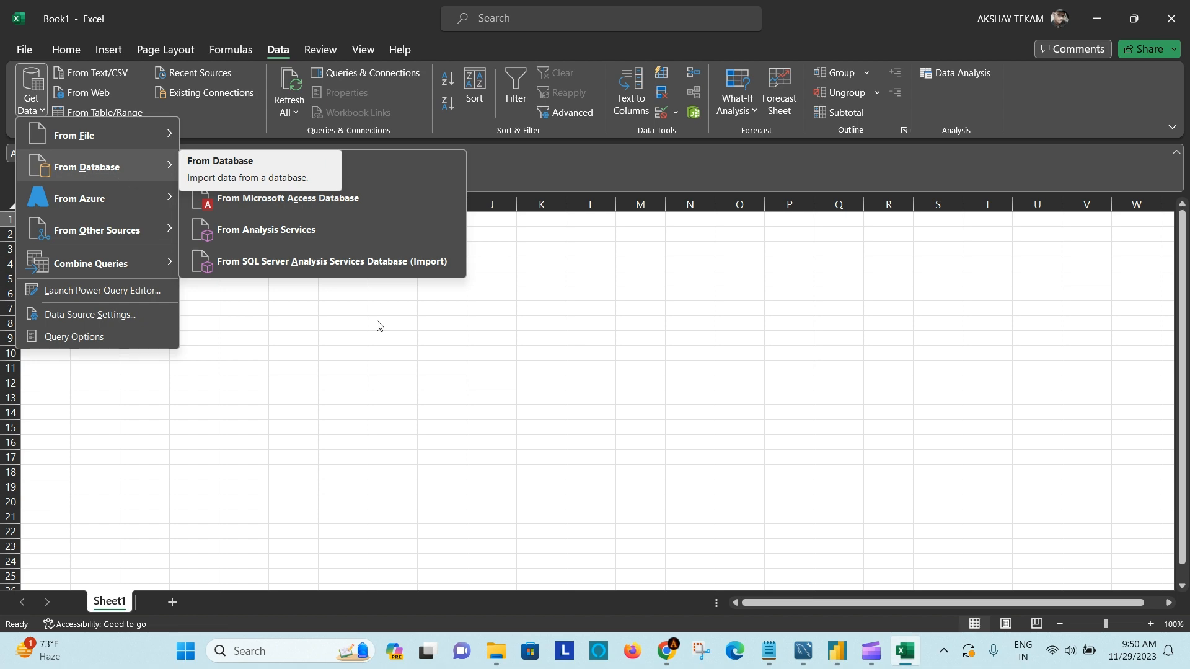
pyautogui.click(565, 361)
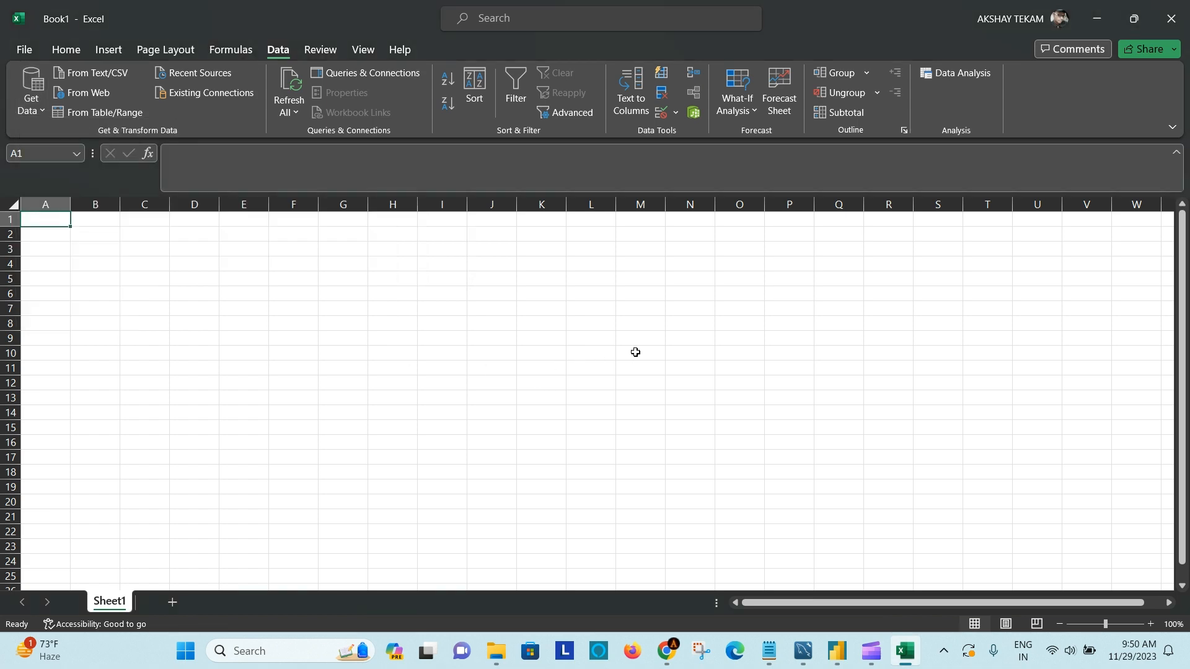
pyautogui.click(1183, 6)
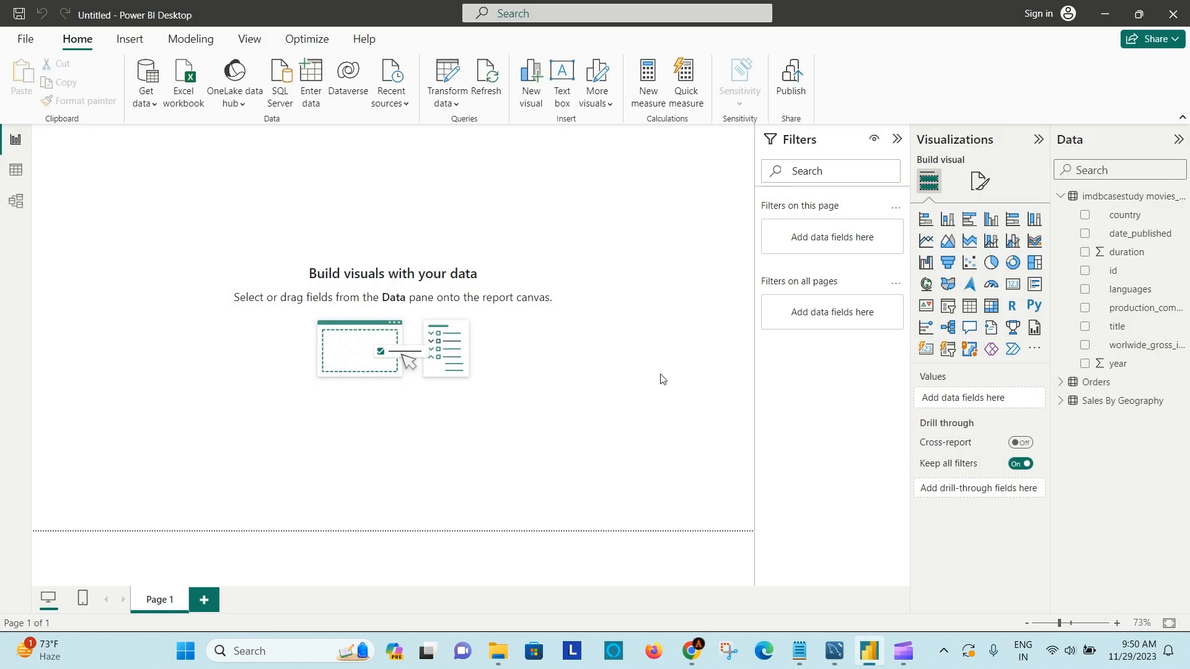